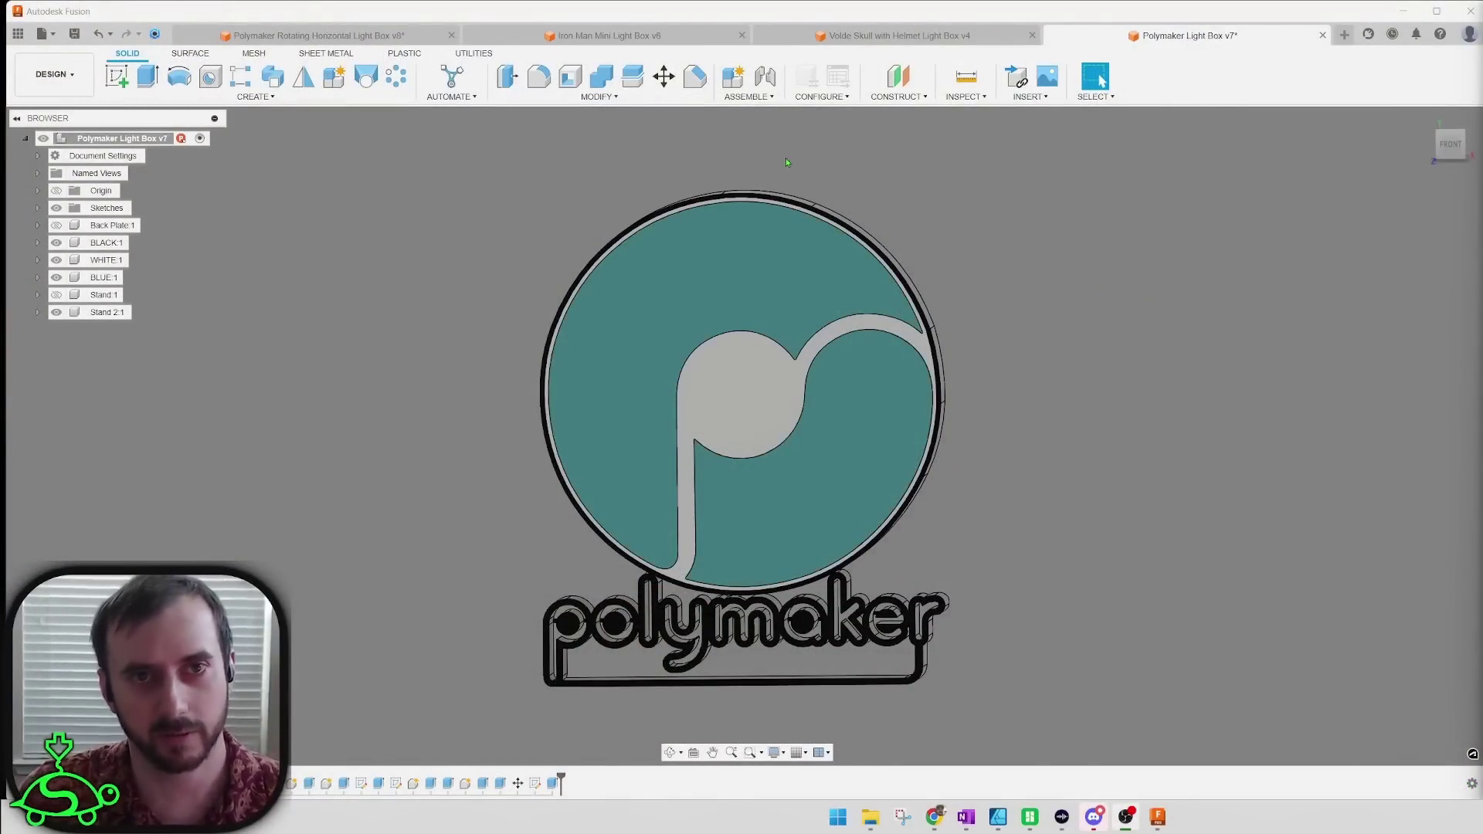
Step: Show the Iron Man Mini Light Box v6 torso in Fusion, then switch to Bambu Studio
left_click(609, 36)
scroll(711, 587, "up", 6)
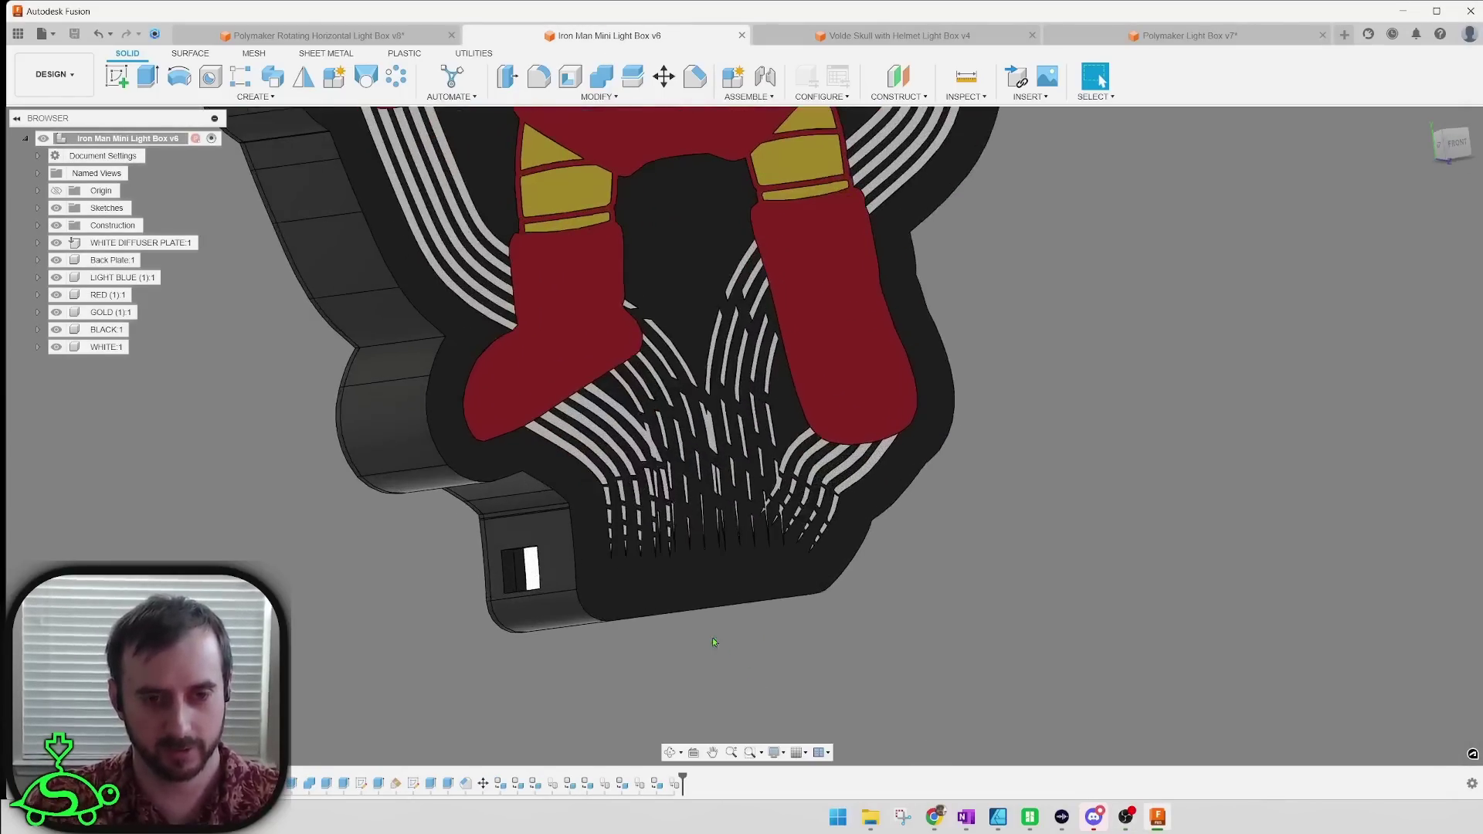
scroll(695, 471, "down", 2)
scroll(701, 446, "down", 1)
middle_click_drag(701, 446, 819, 632)
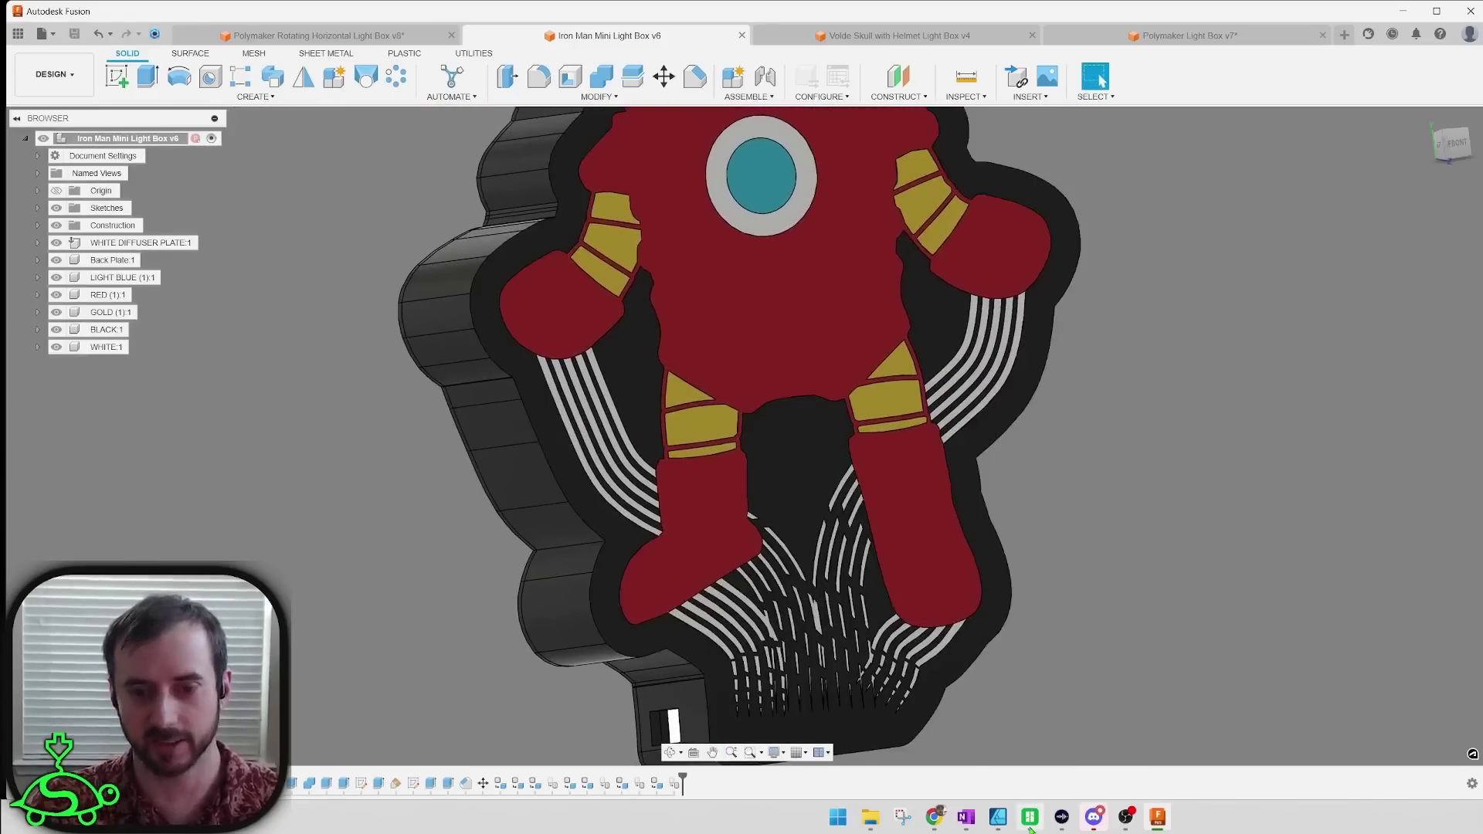
mouse_move(1030, 824)
left_click(1032, 754)
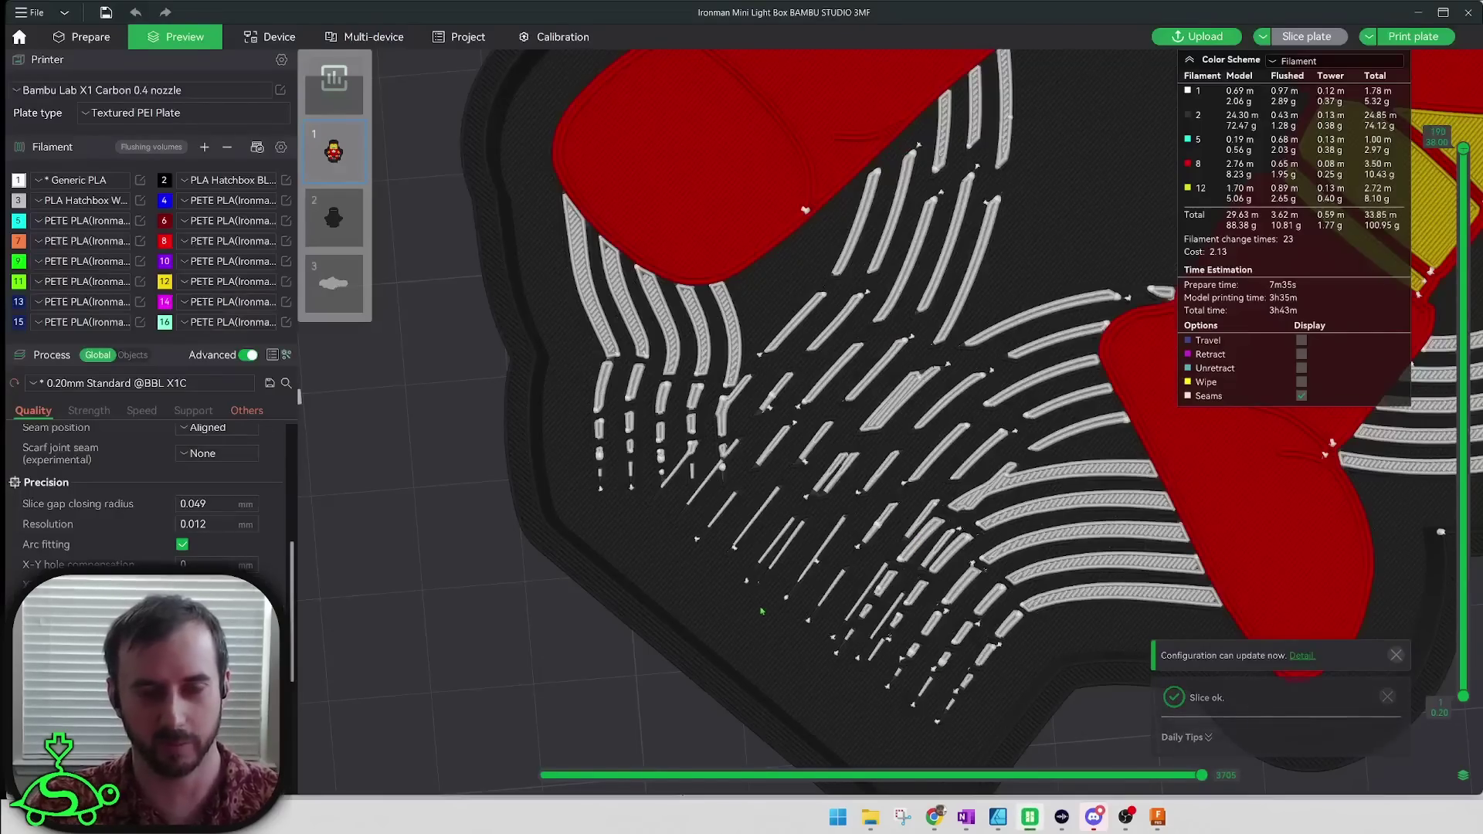
scroll(754, 616, "up", 8)
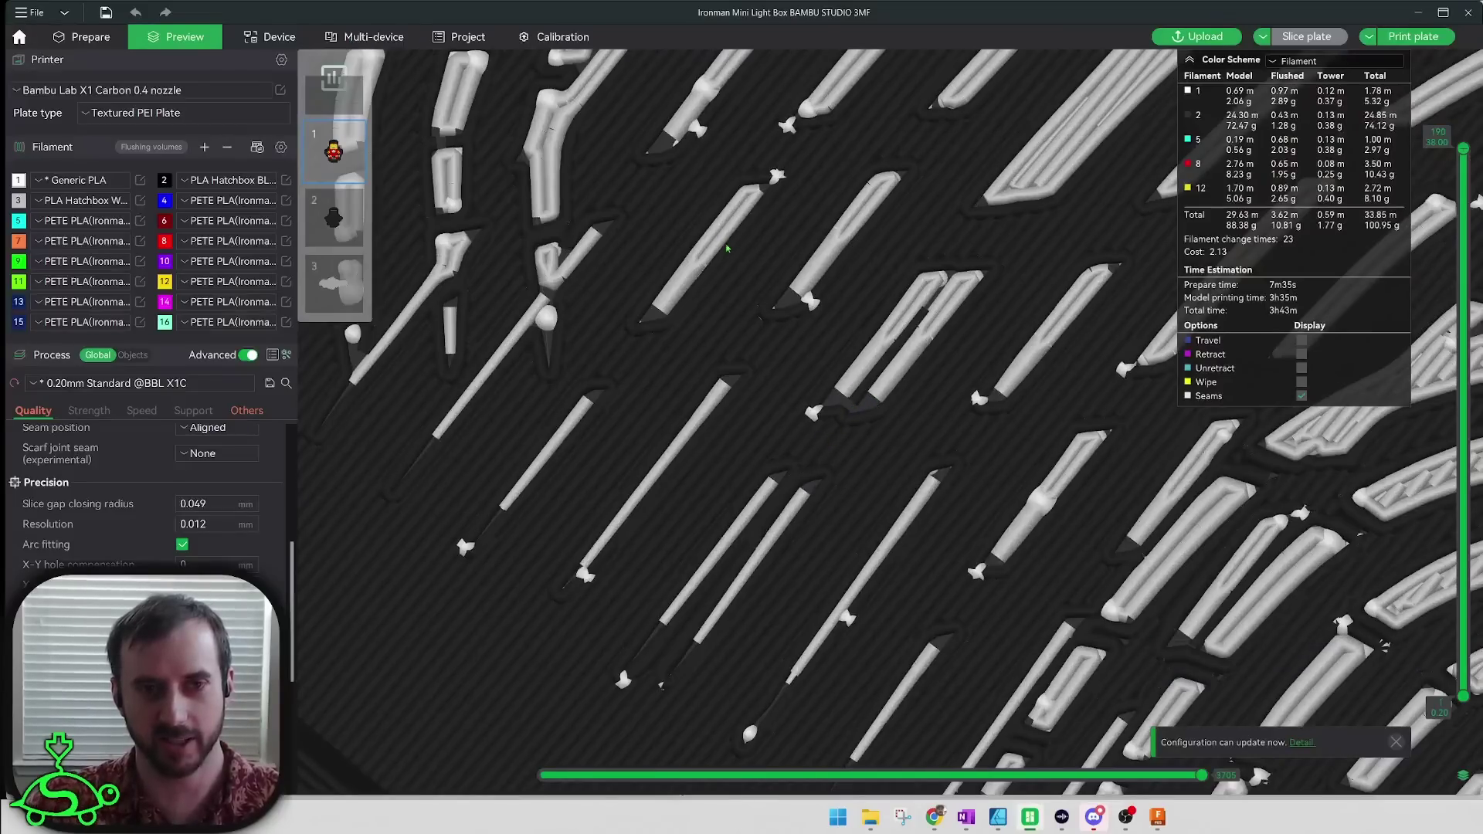
middle_click_drag(727, 251, 641, 705)
scroll(746, 599, "down", 3)
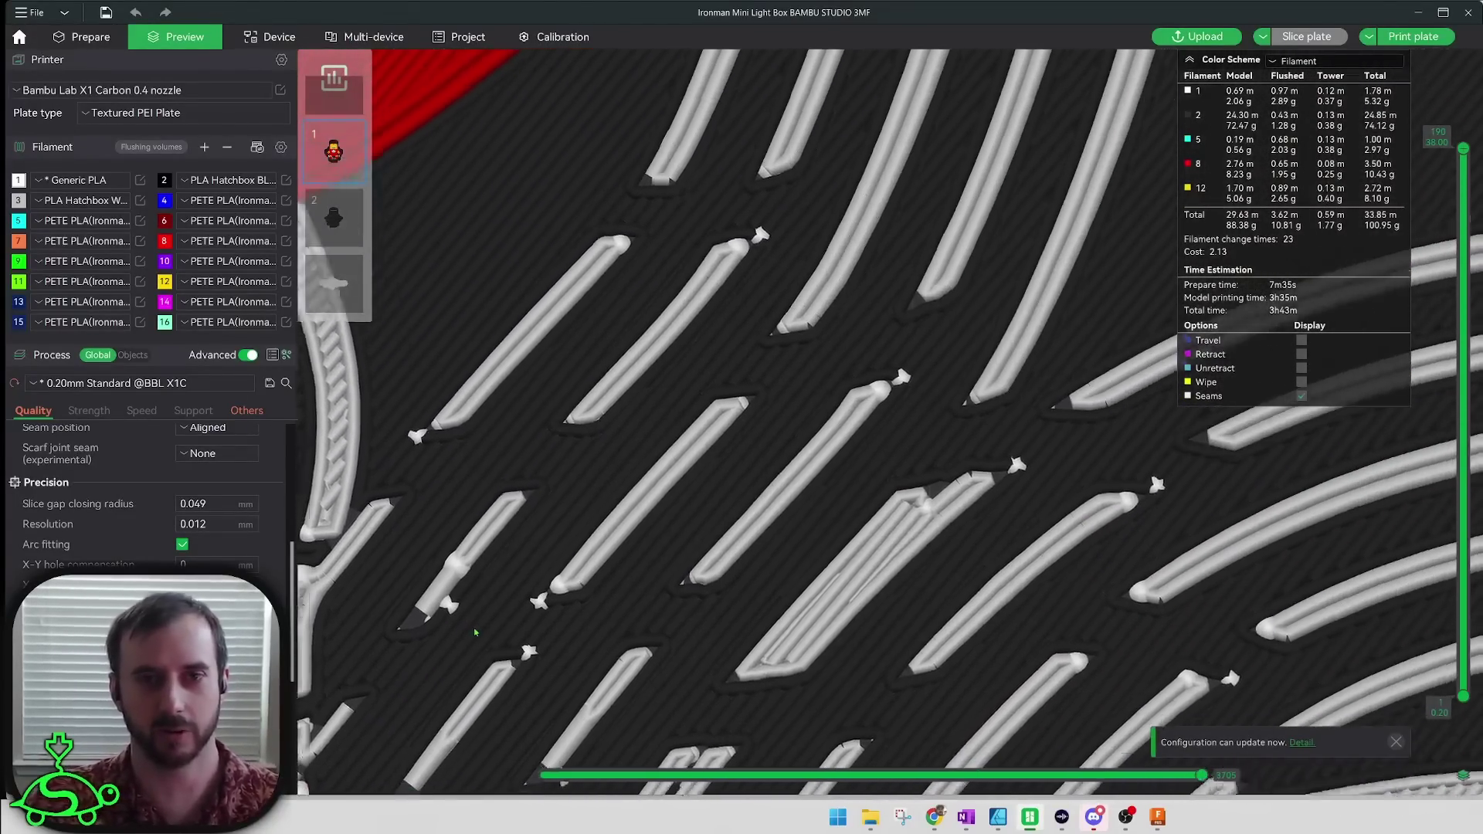
left_click_drag(630, 285, 817, 516)
middle_click_drag(816, 517, 986, 333)
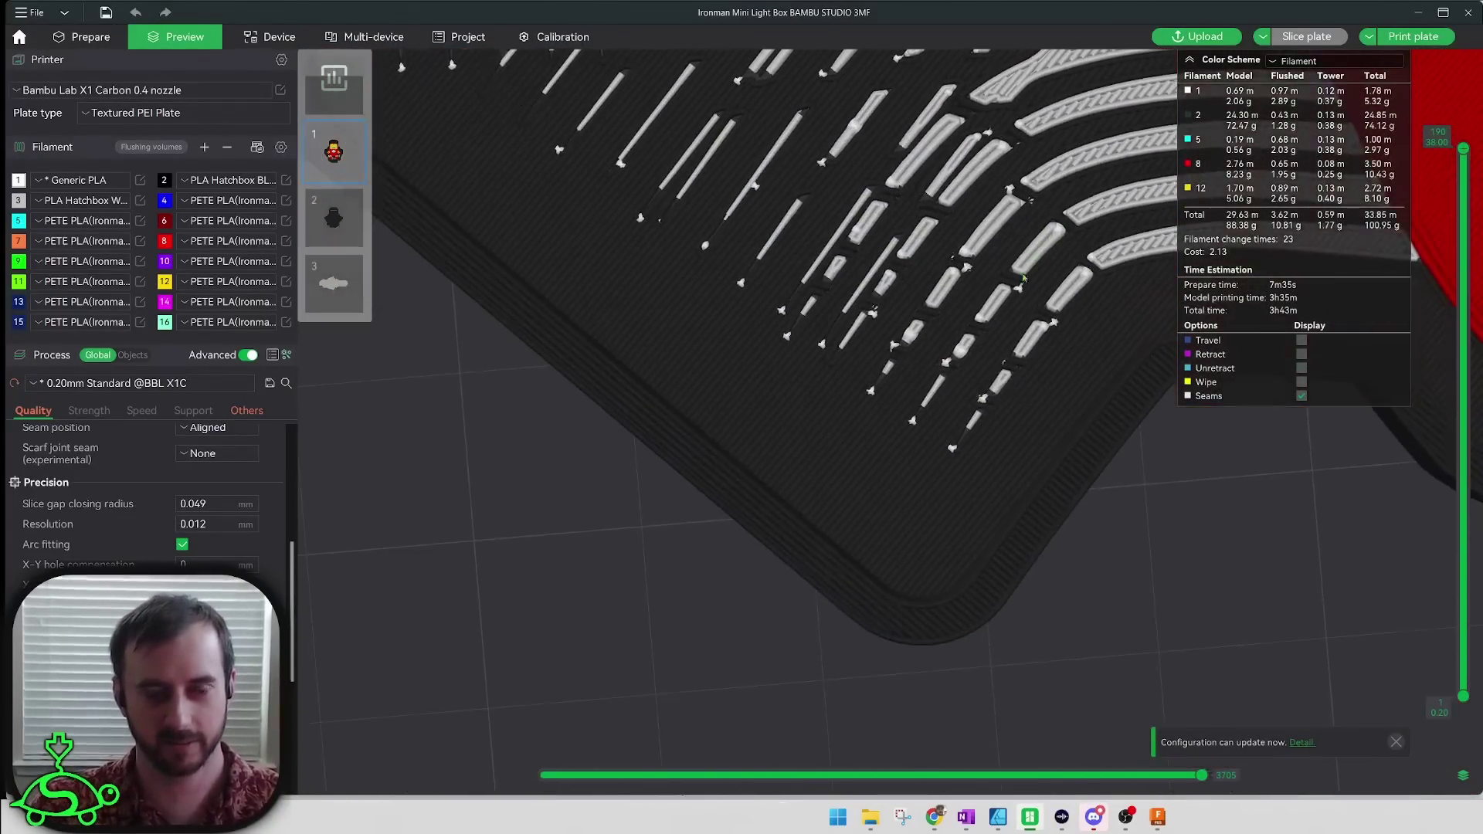
scroll(882, 354, "up", 5)
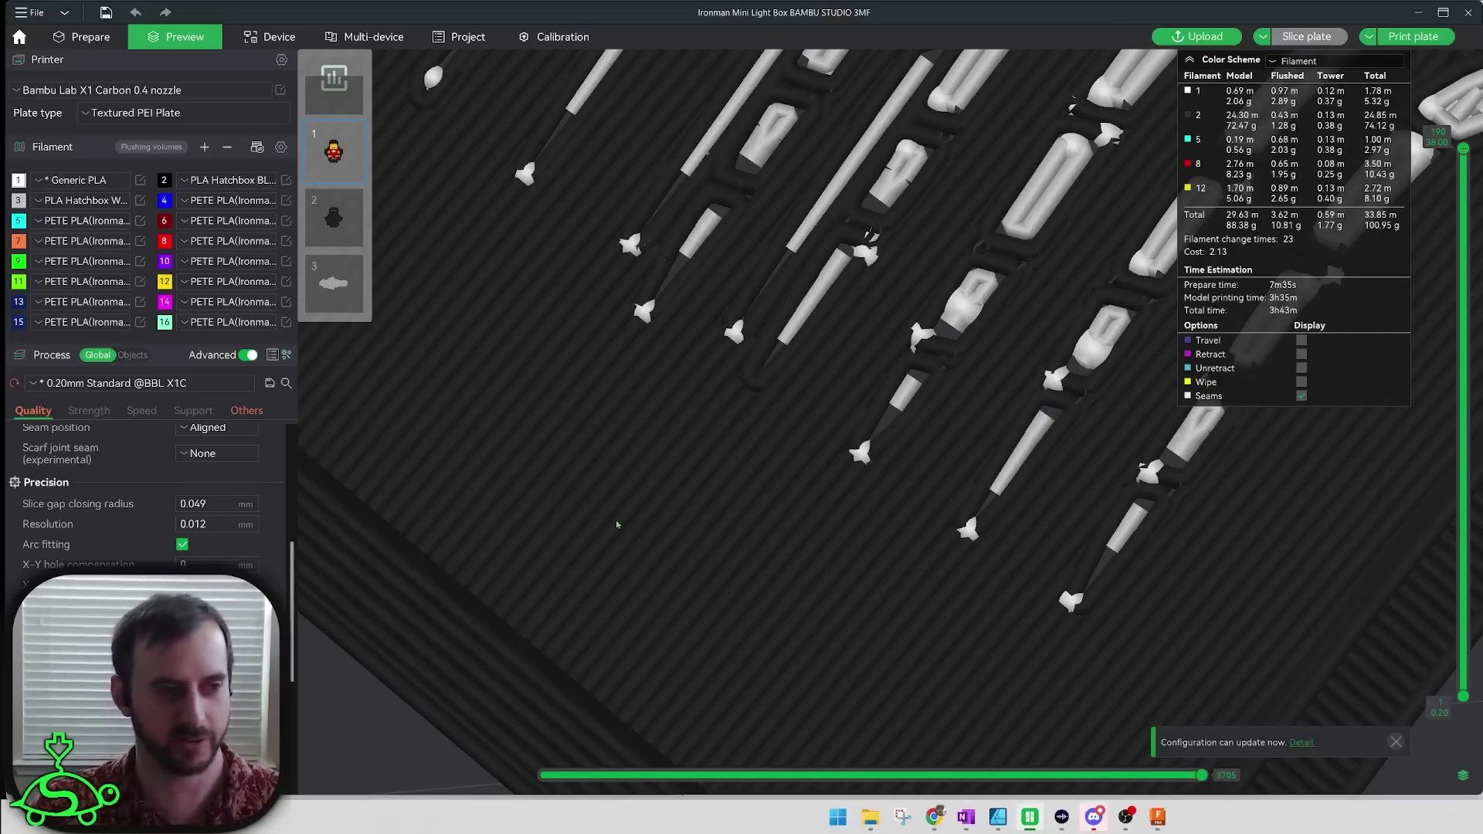
scroll(1036, 435, "down", 3)
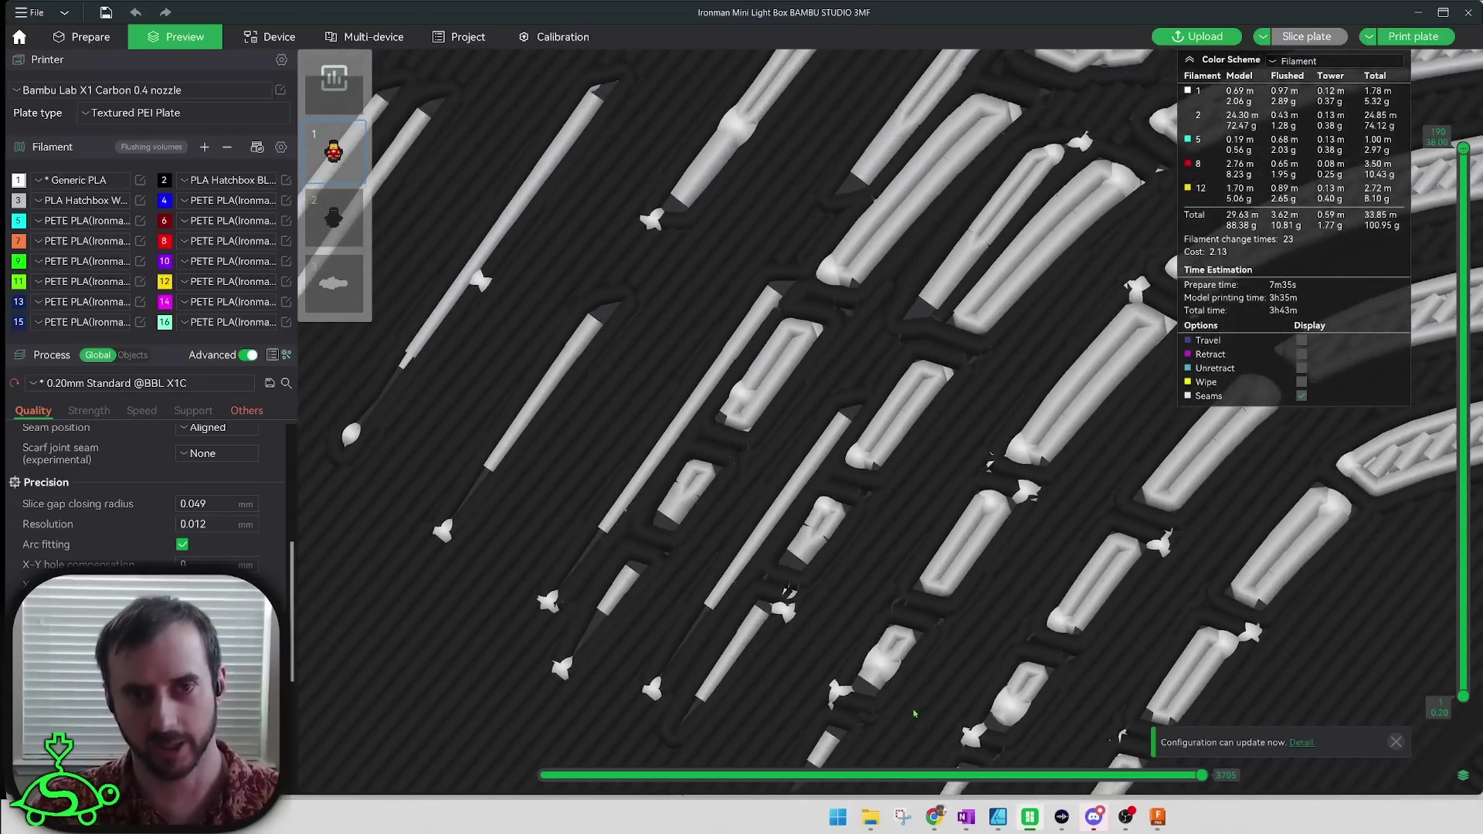
scroll(733, 313, "up", 3)
scroll(812, 371, "down", 3)
scroll(926, 441, "up", 3)
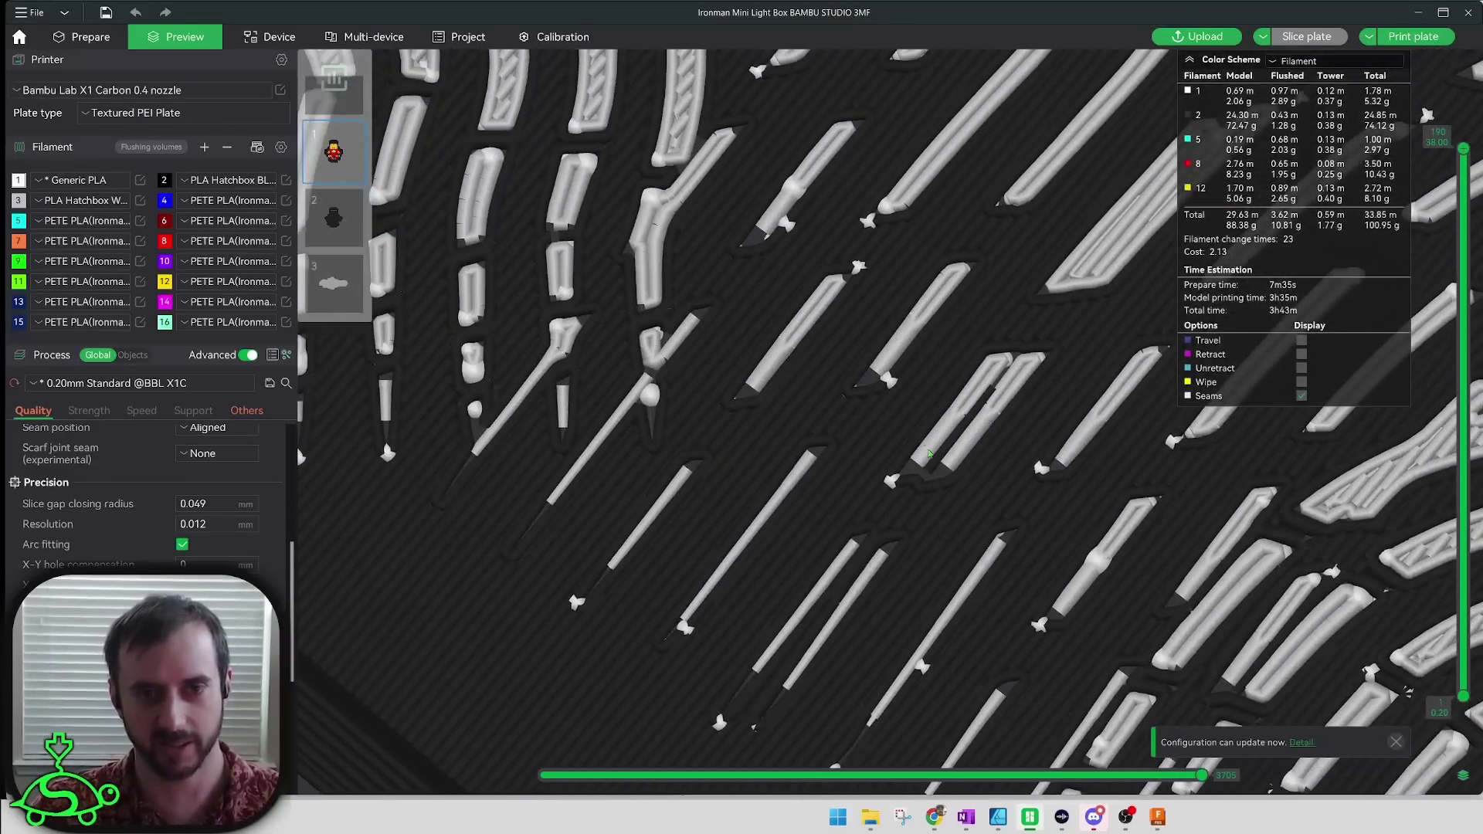
scroll(843, 366, "down", 3)
scroll(938, 601, "up", 3)
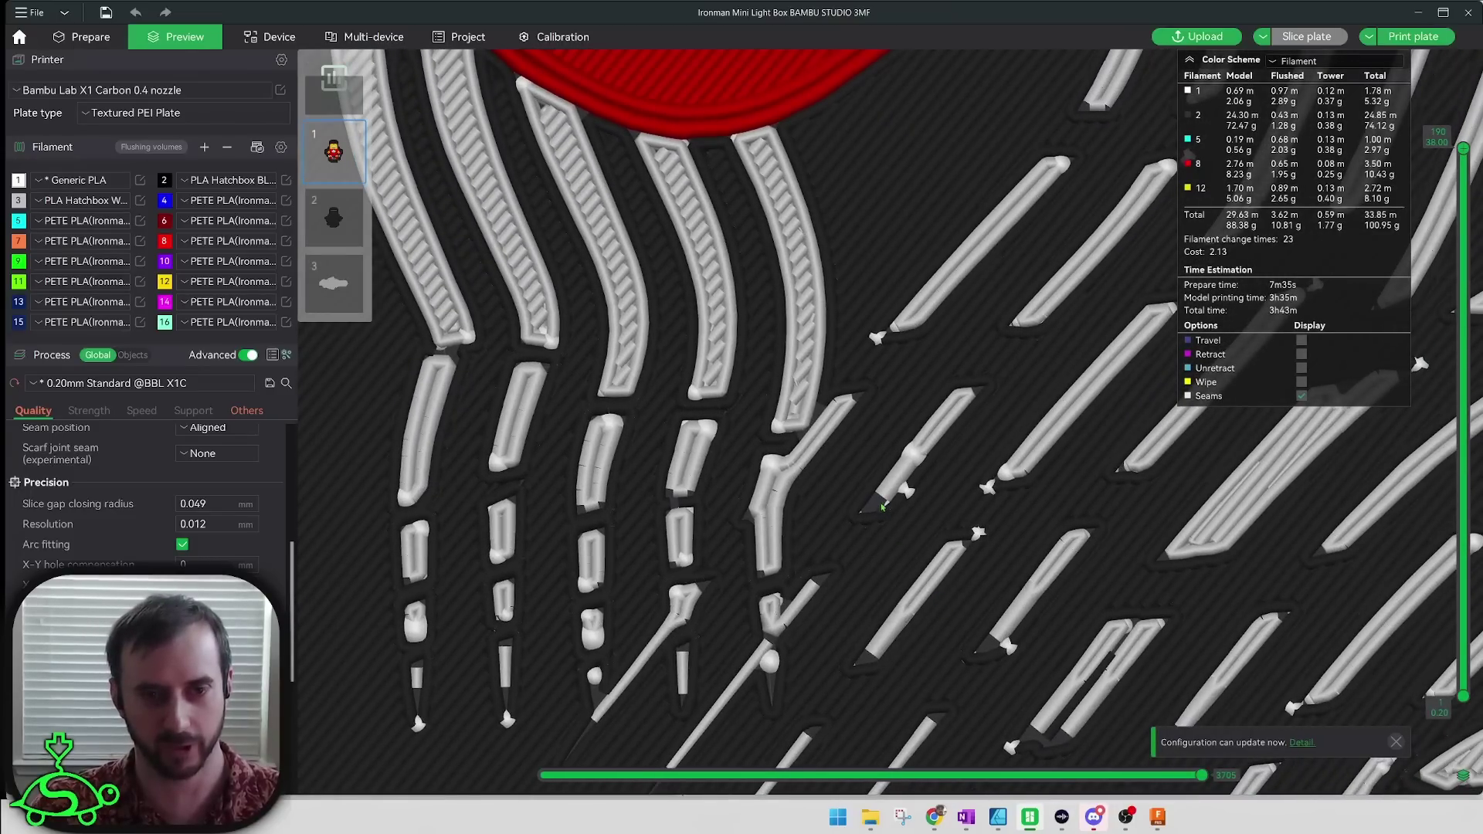
scroll(980, 512, "down", 3)
scroll(804, 106, "up", 2)
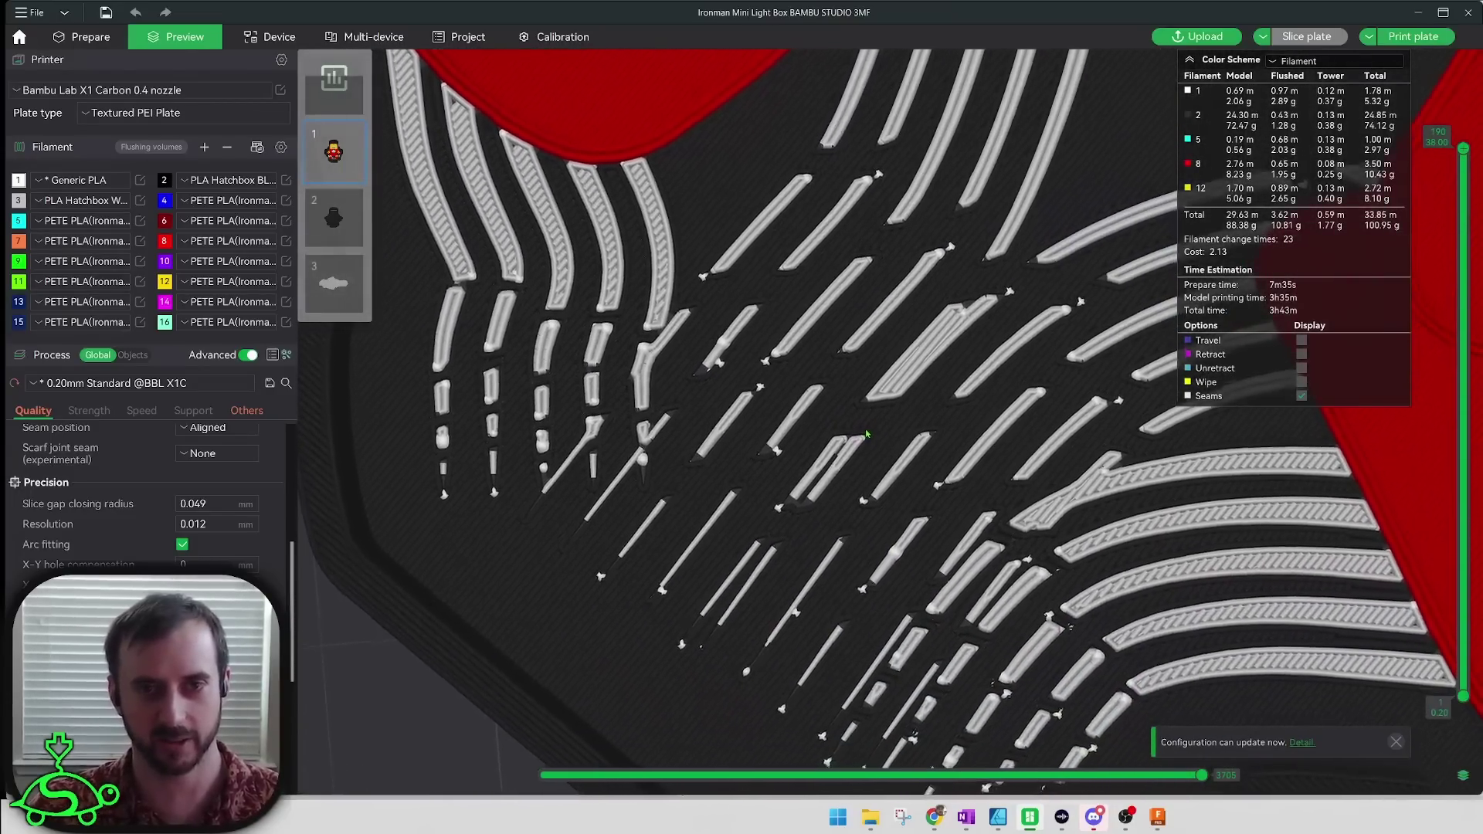
scroll(918, 318, "down", 3)
scroll(712, 400, "up", 3)
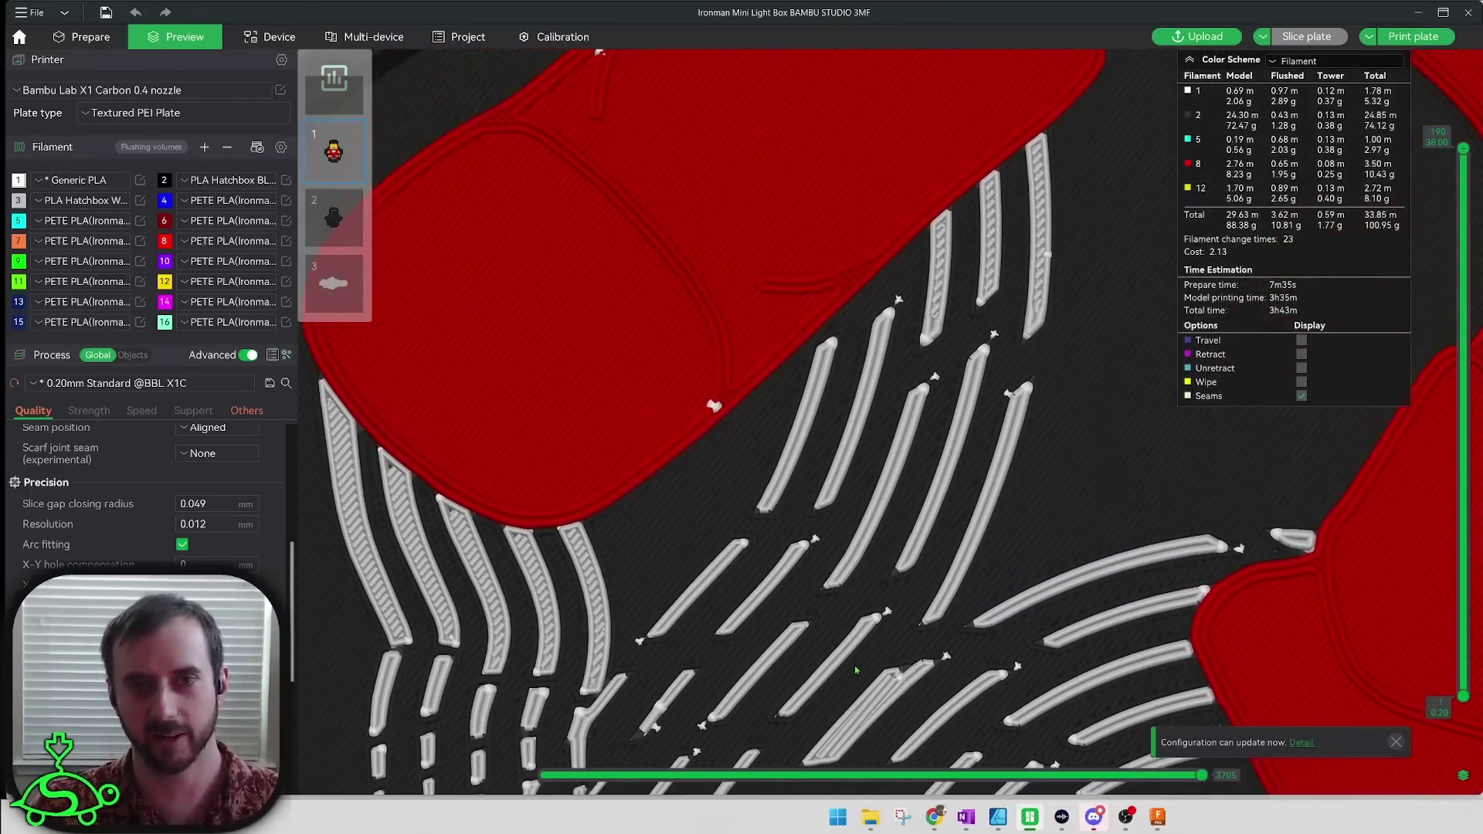
middle_click_drag(874, 528, 856, 405)
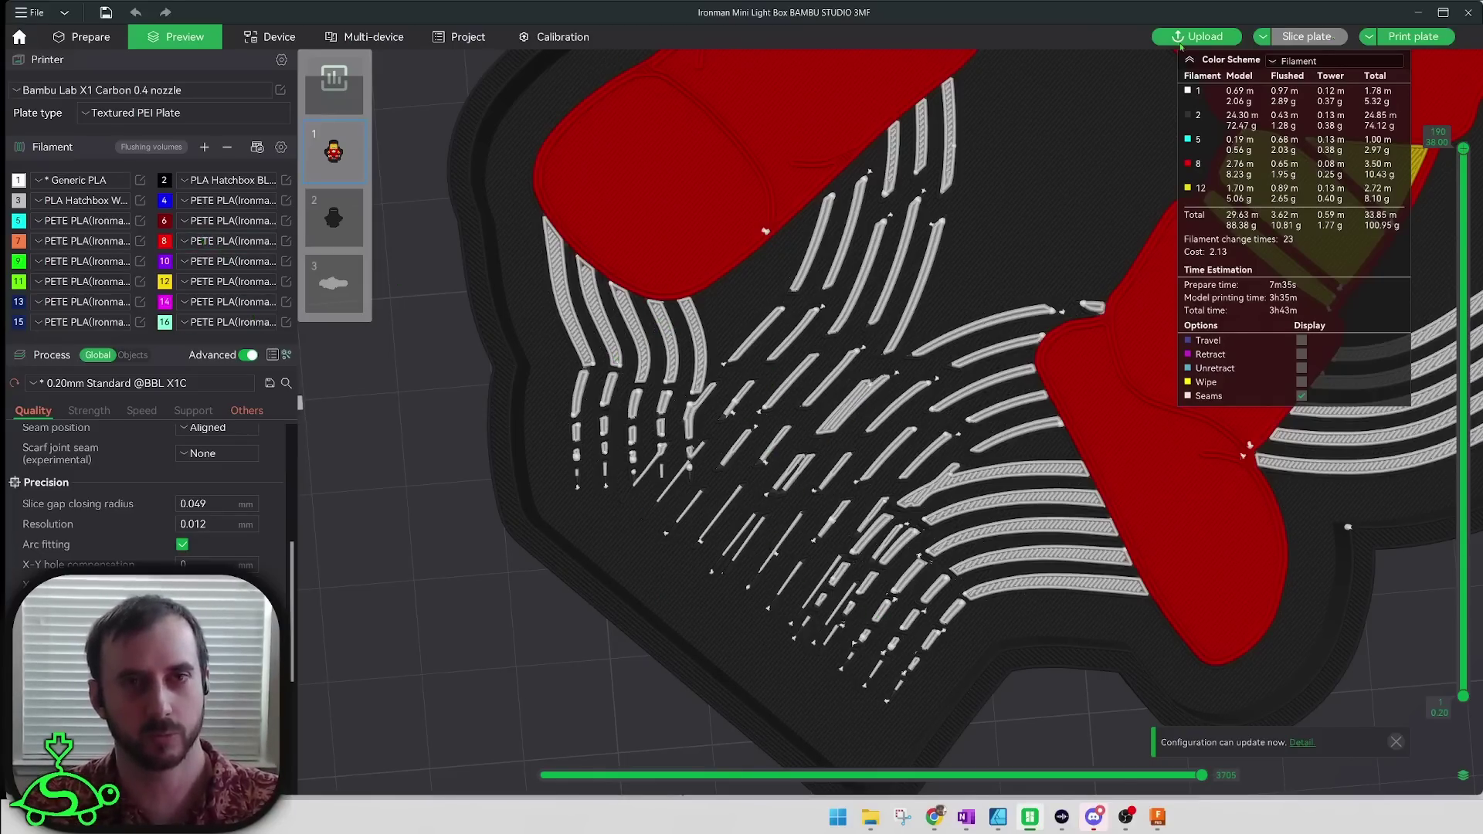
Step: Return to the Iron Man design and hide the Back Plate:1 body
left_click(1419, 13)
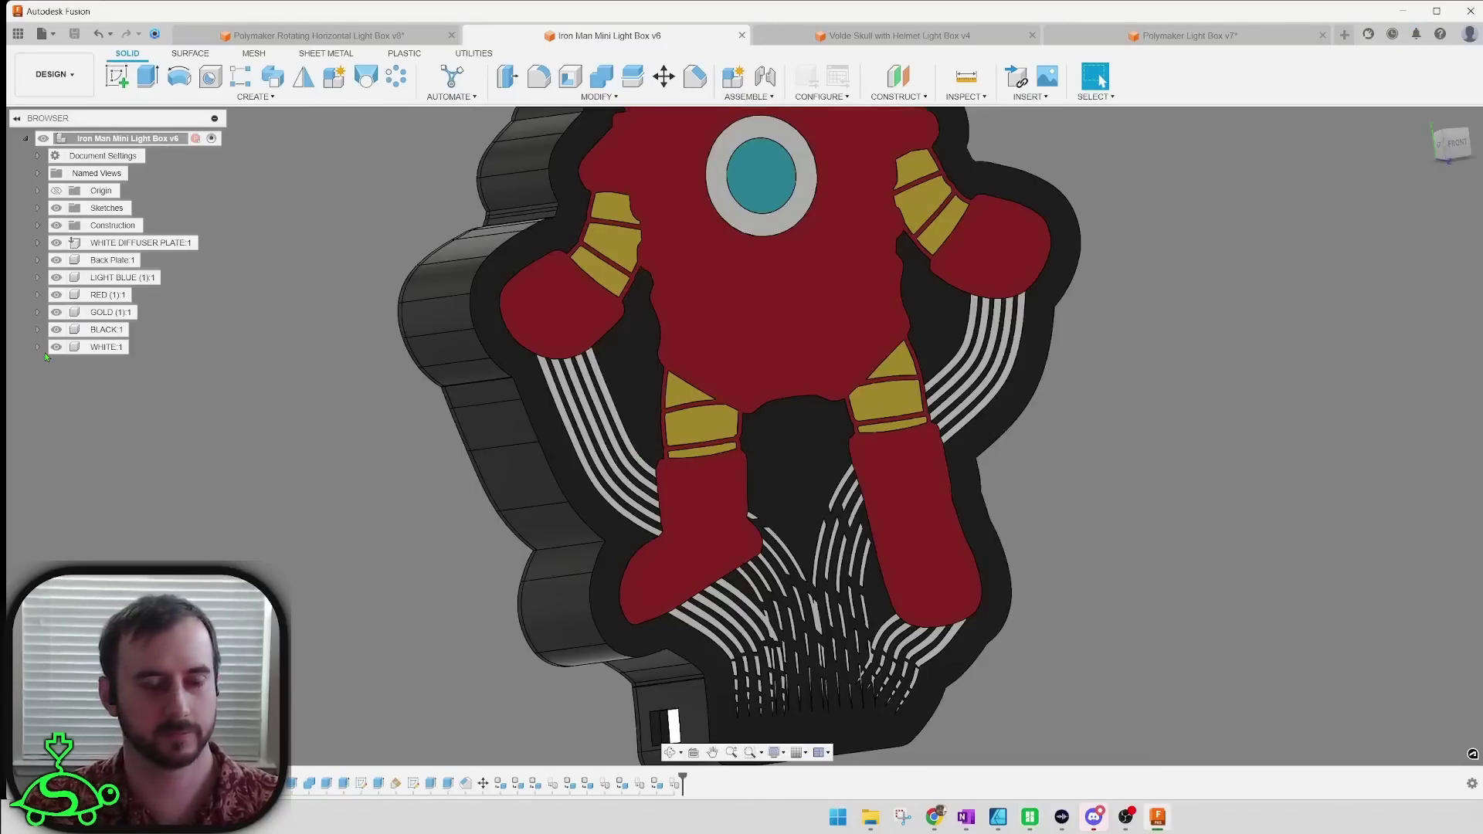
scroll(360, 465, "down", 2)
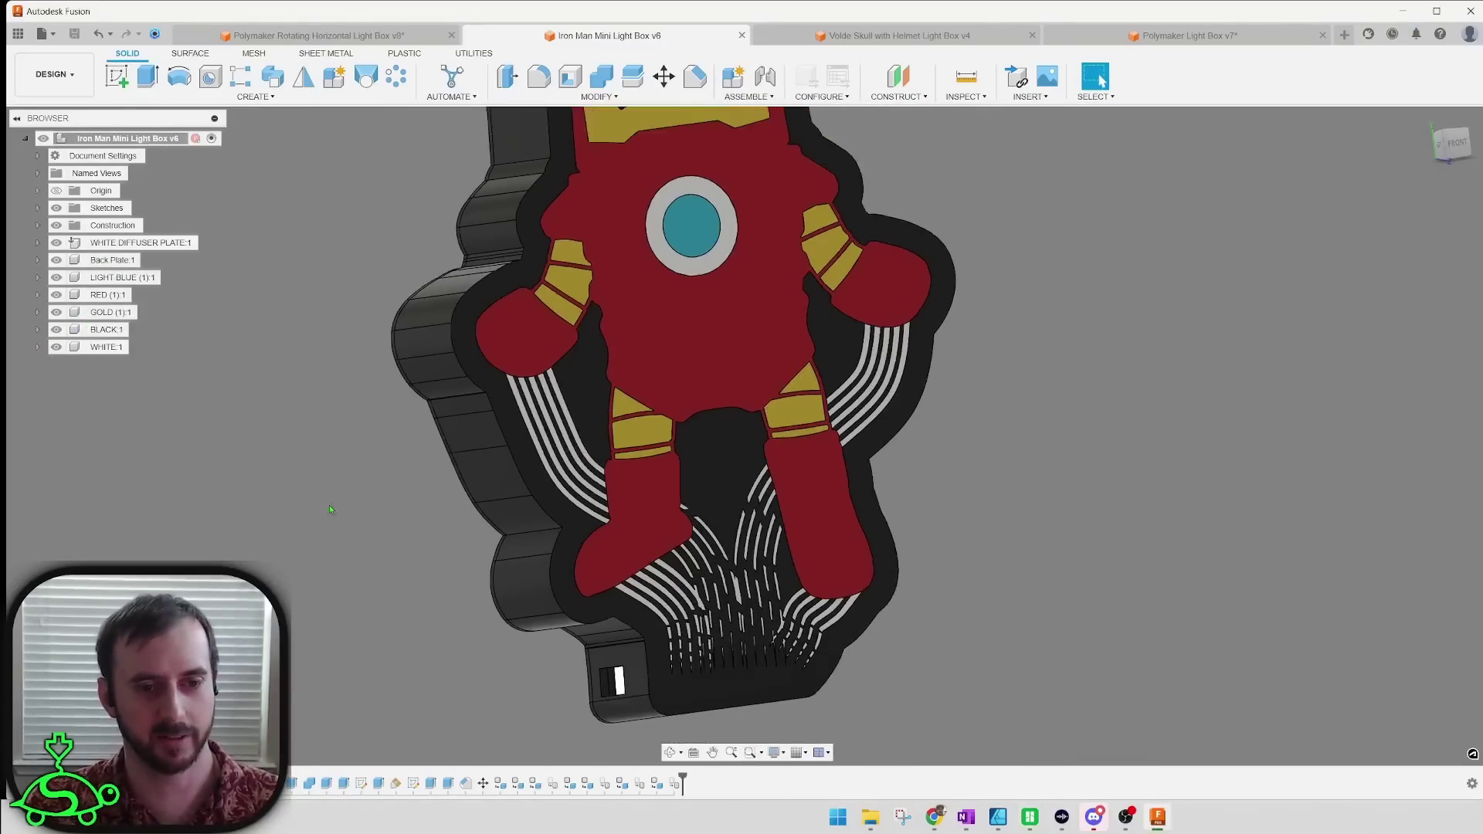
middle_click_drag(303, 512, 76, 297, "shift")
left_click(56, 260)
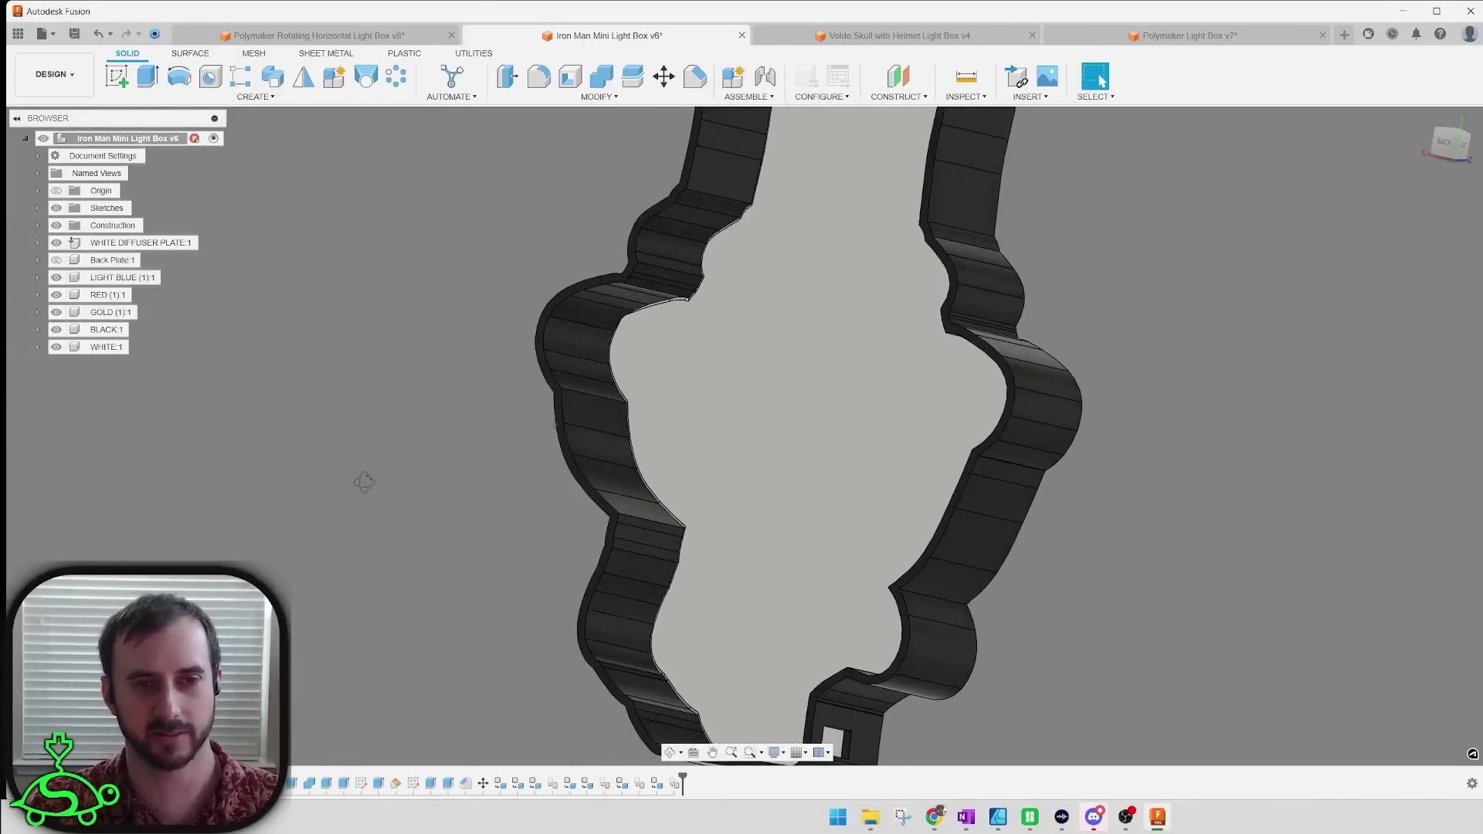
mouse_move(366, 482)
middle_mouse_down("shift")
mouse_move(437, 442)
mouse_move(348, 491)
middle_mouse_up("shift")
Step: Hide WHITE DIFFUSER PLATE:1 and inspect the exposed coloured layers from the back and side
left_click(68, 282)
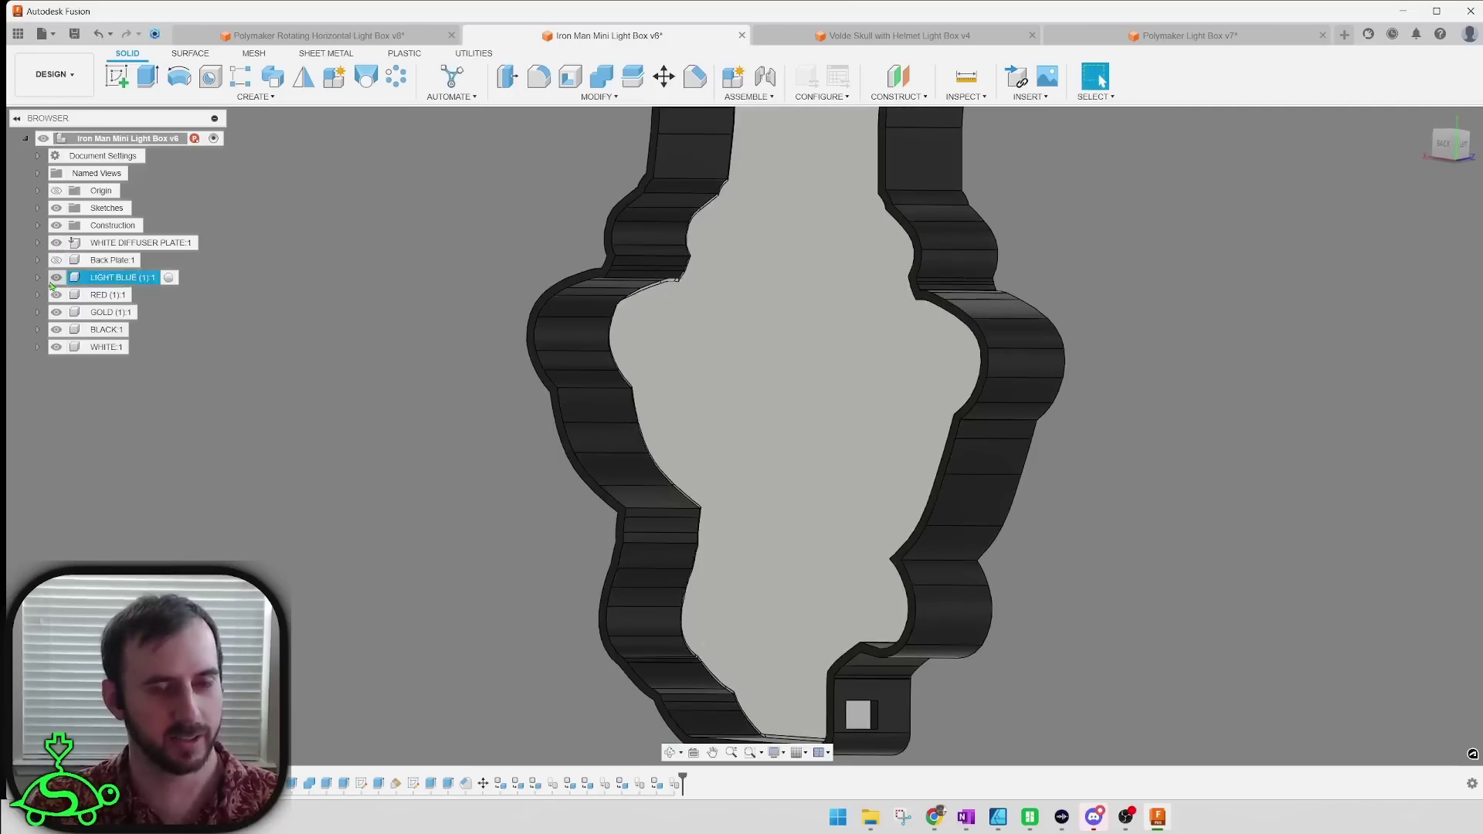
left_click(57, 243)
mouse_move(429, 448)
middle_mouse_down("shift")
mouse_move(442, 424)
mouse_move(405, 446)
middle_mouse_up("shift")
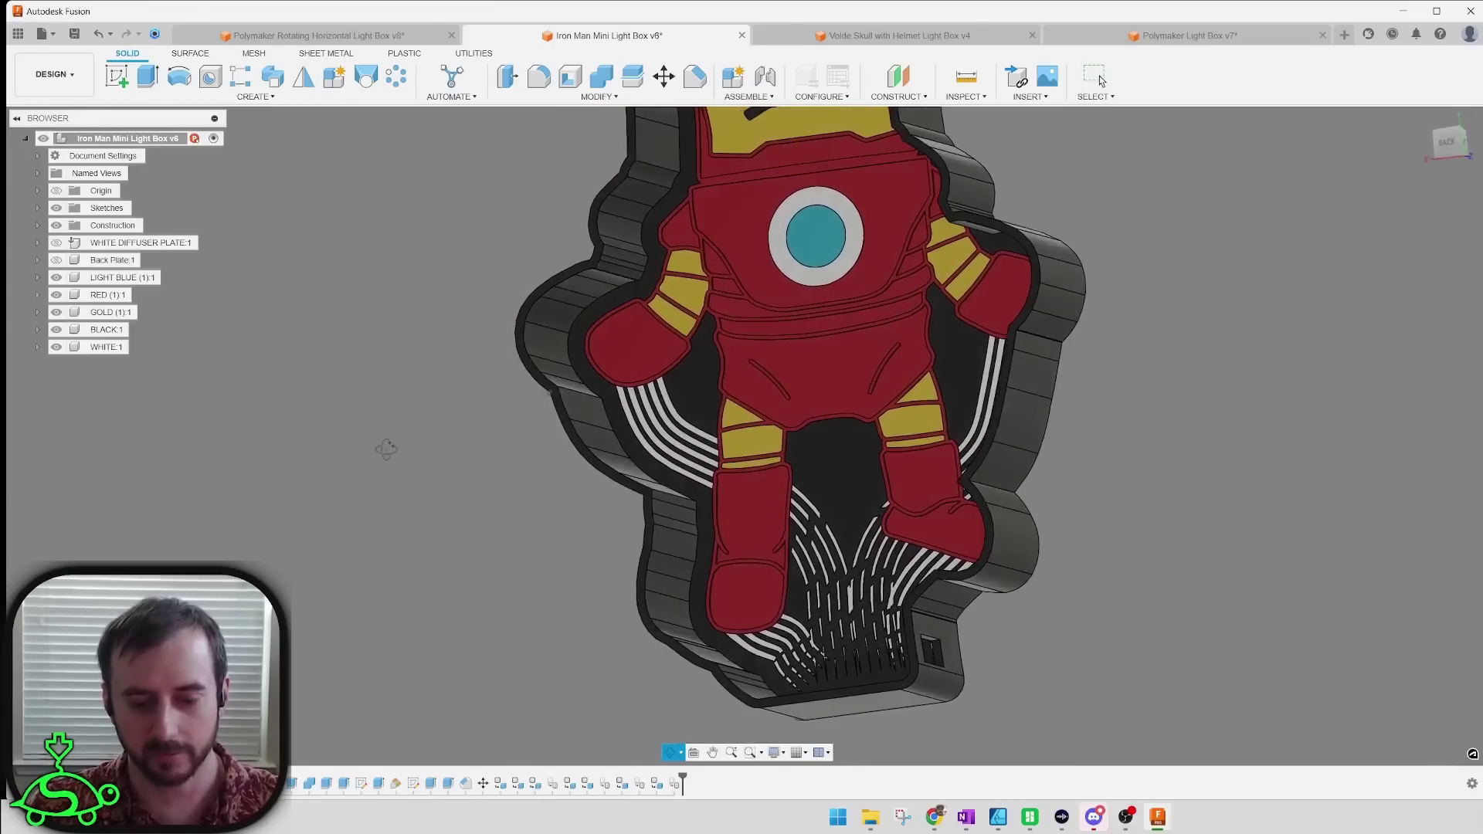
left_click(1098, 77)
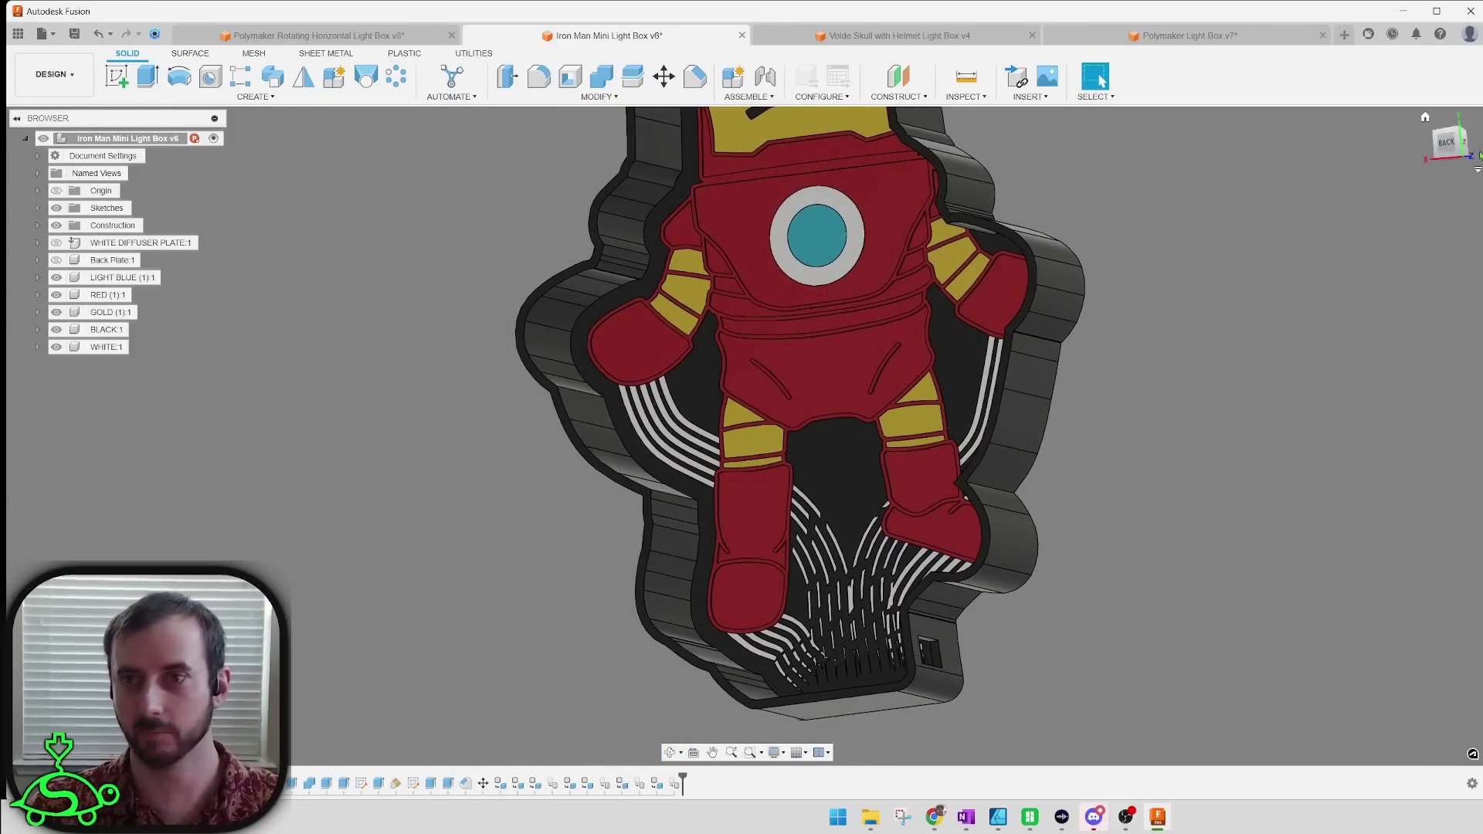
left_click(1447, 141)
middle_click_drag(1227, 231, 1168, 412)
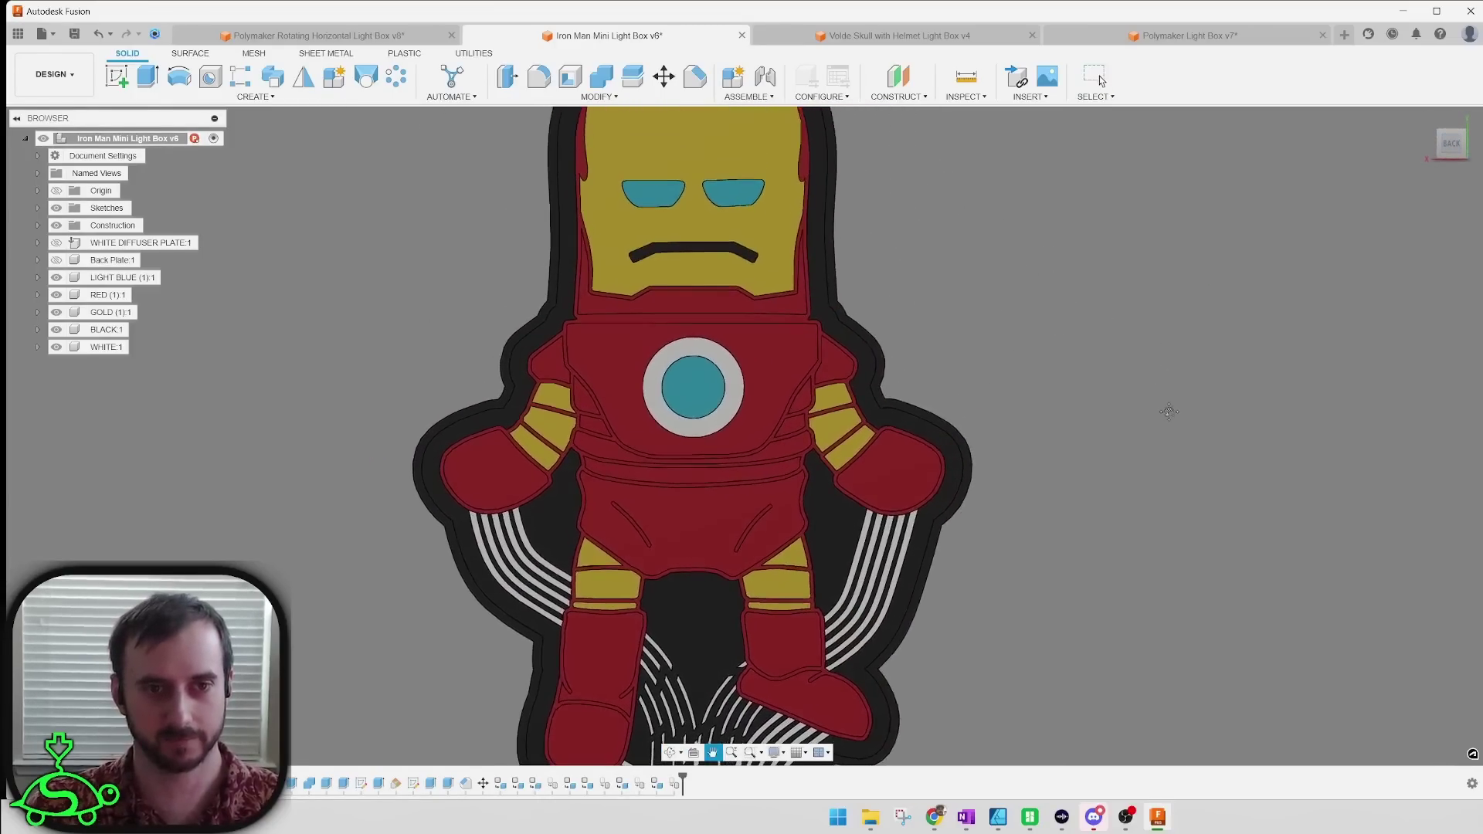
scroll(1169, 412, "down", 3)
middle_click_drag(1088, 451, 1120, 409, "shift")
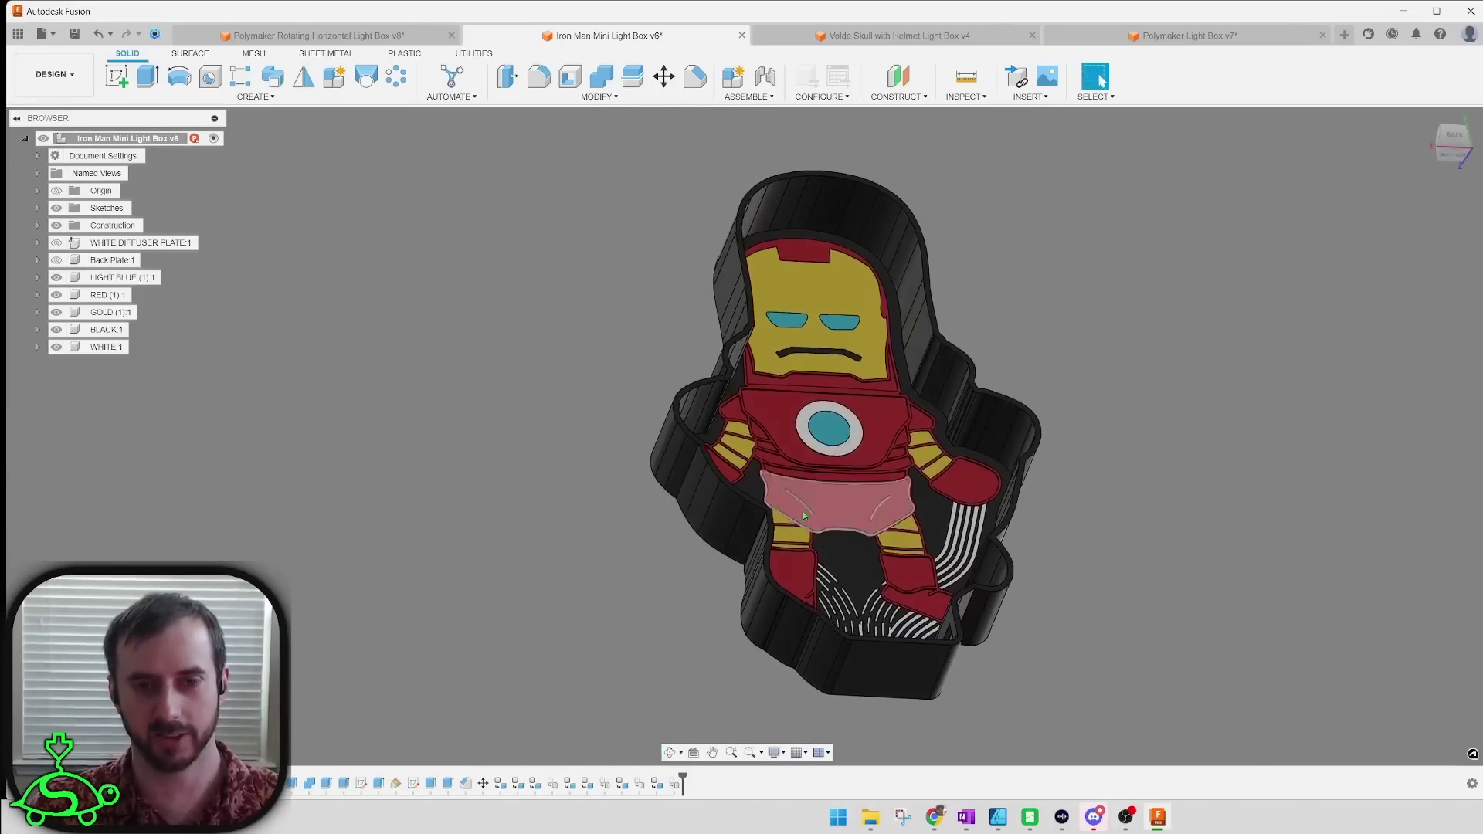
scroll(884, 458, "up", 10)
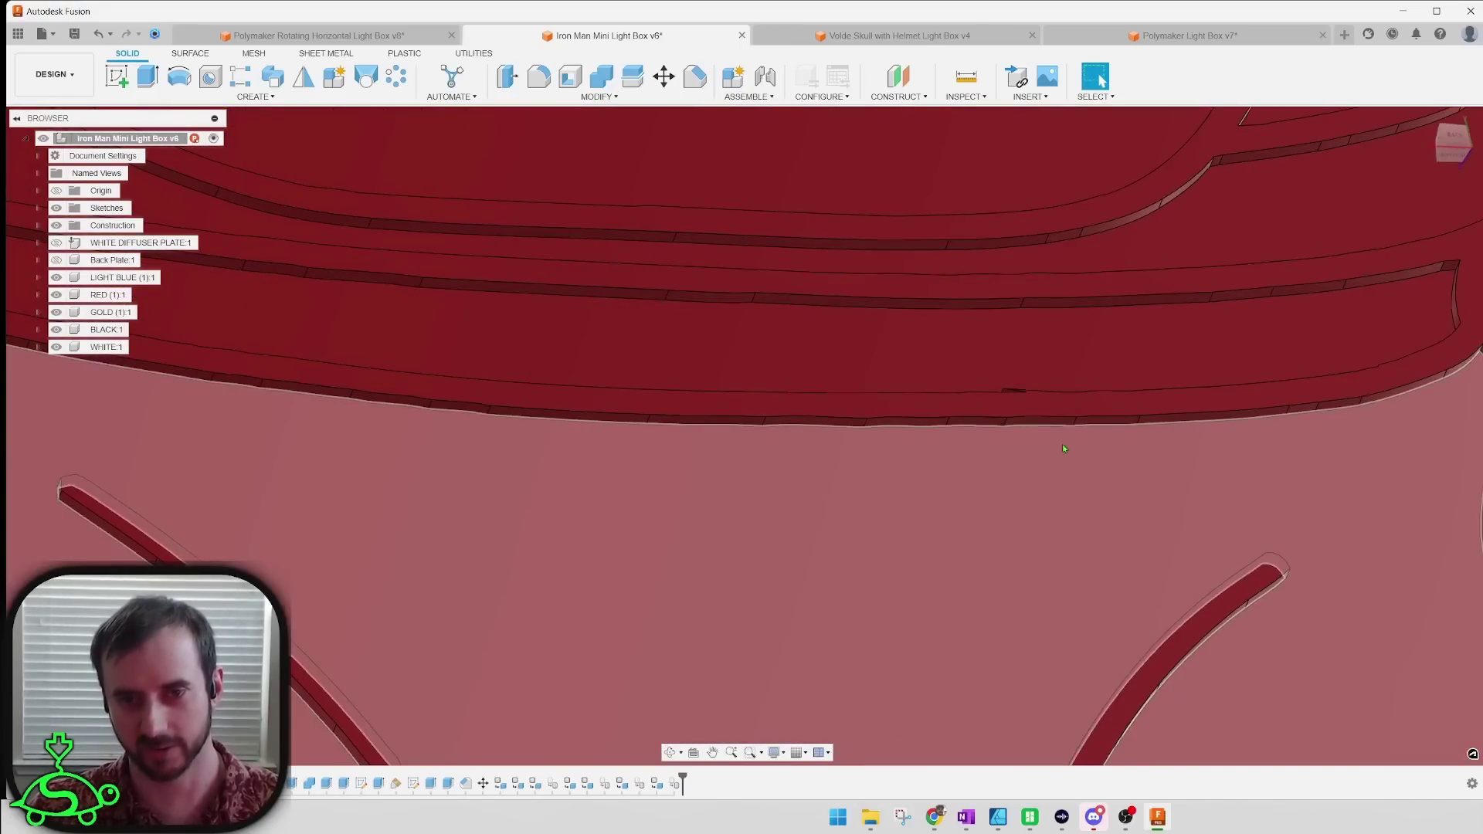
scroll(982, 267, "down", 5)
scroll(977, 259, "down", 6)
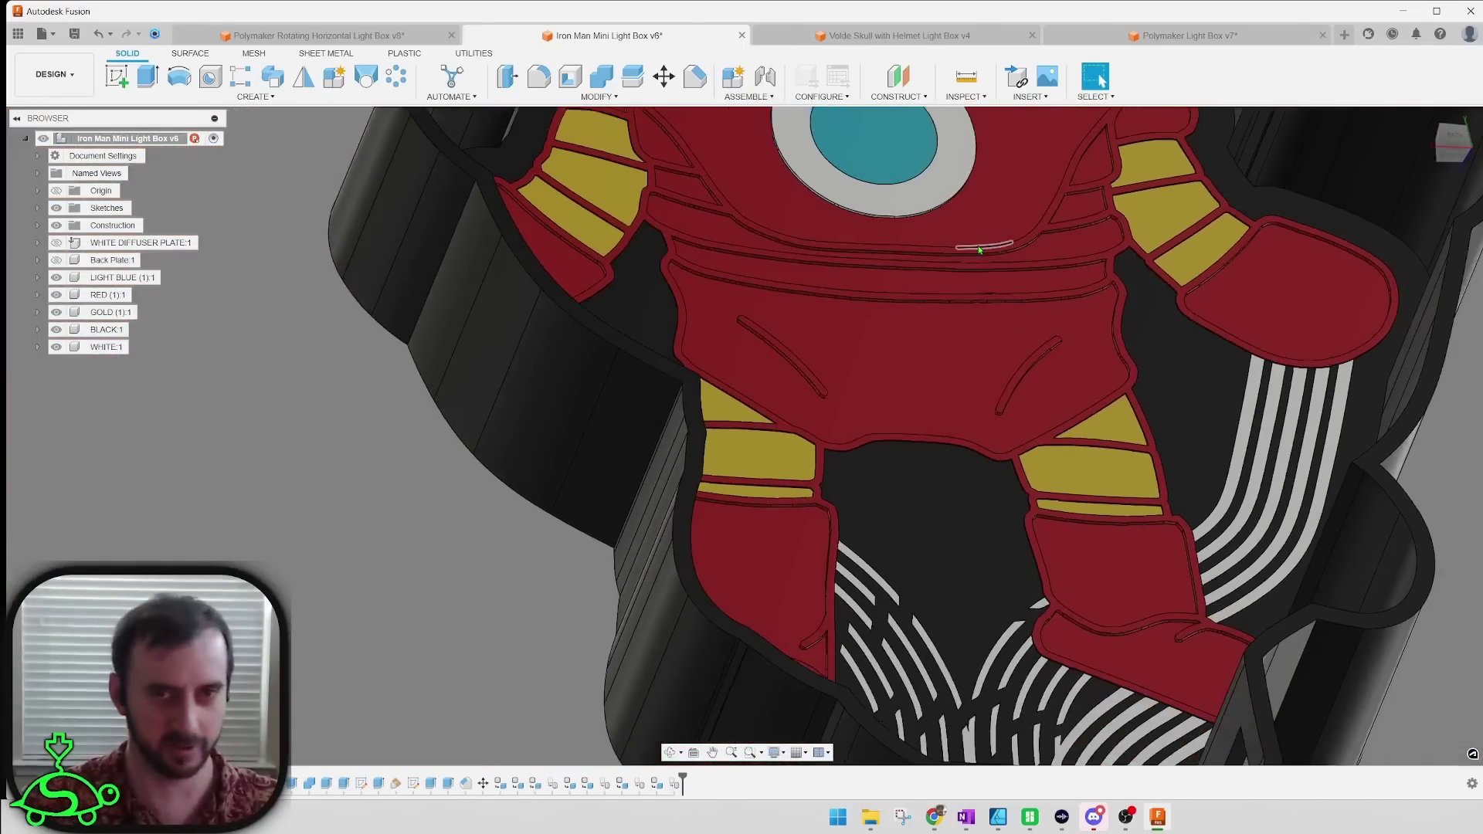
middle_click_drag(972, 246, 851, 327, "shift")
scroll(756, 291, "up", 3)
middle_click_drag(756, 290, 741, 534)
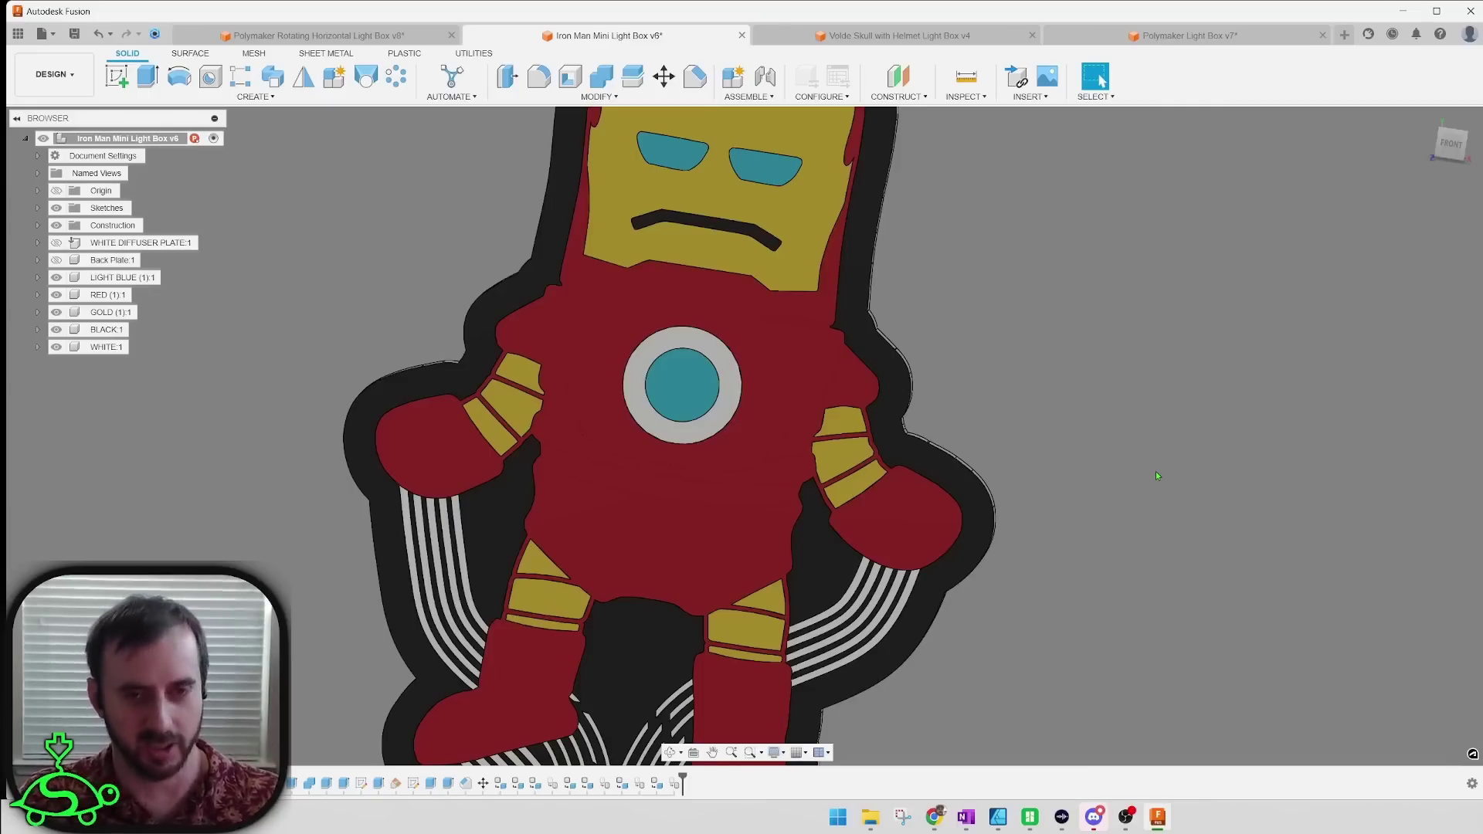
Step: Create Plane2 at 0.00 mm offset on the black border face, then select it
middle_click_drag(1140, 463, 705, 427, "shift")
scroll(705, 426, "up", 6)
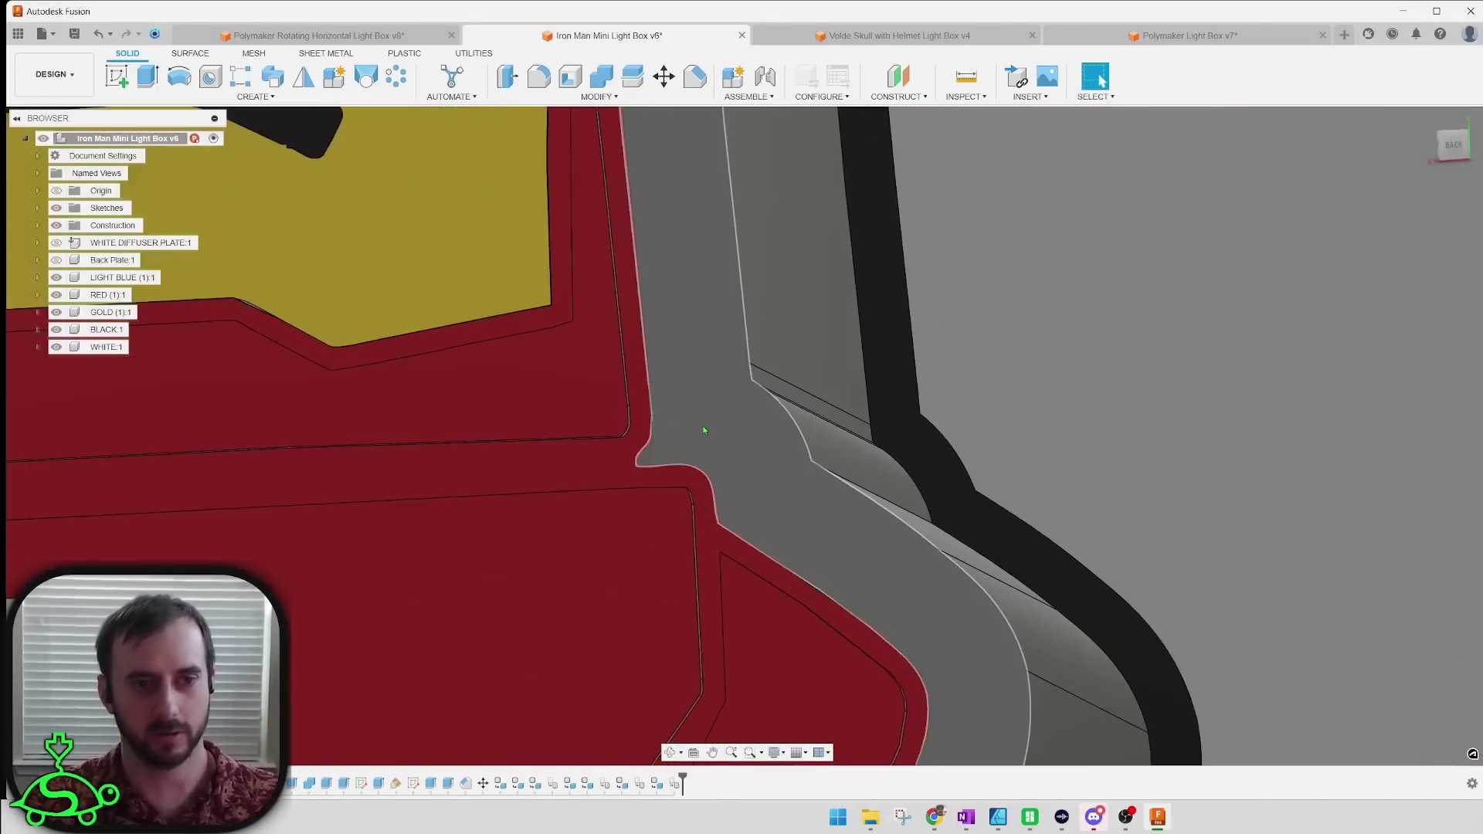
scroll(712, 392, "down", 5)
middle_click_drag(712, 392, 724, 368, "shift")
scroll(724, 367, "up", 2)
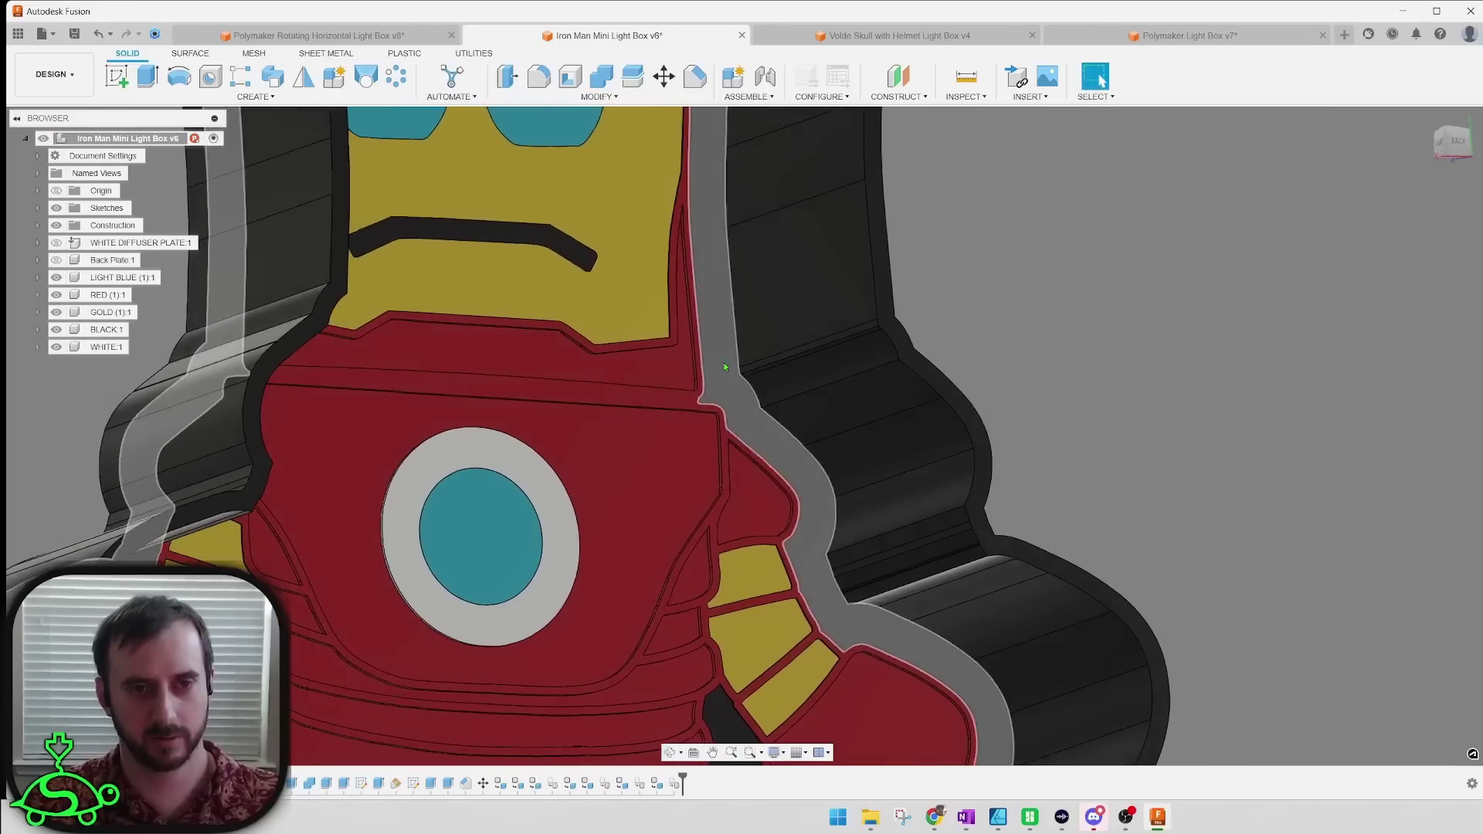
left_click(896, 78)
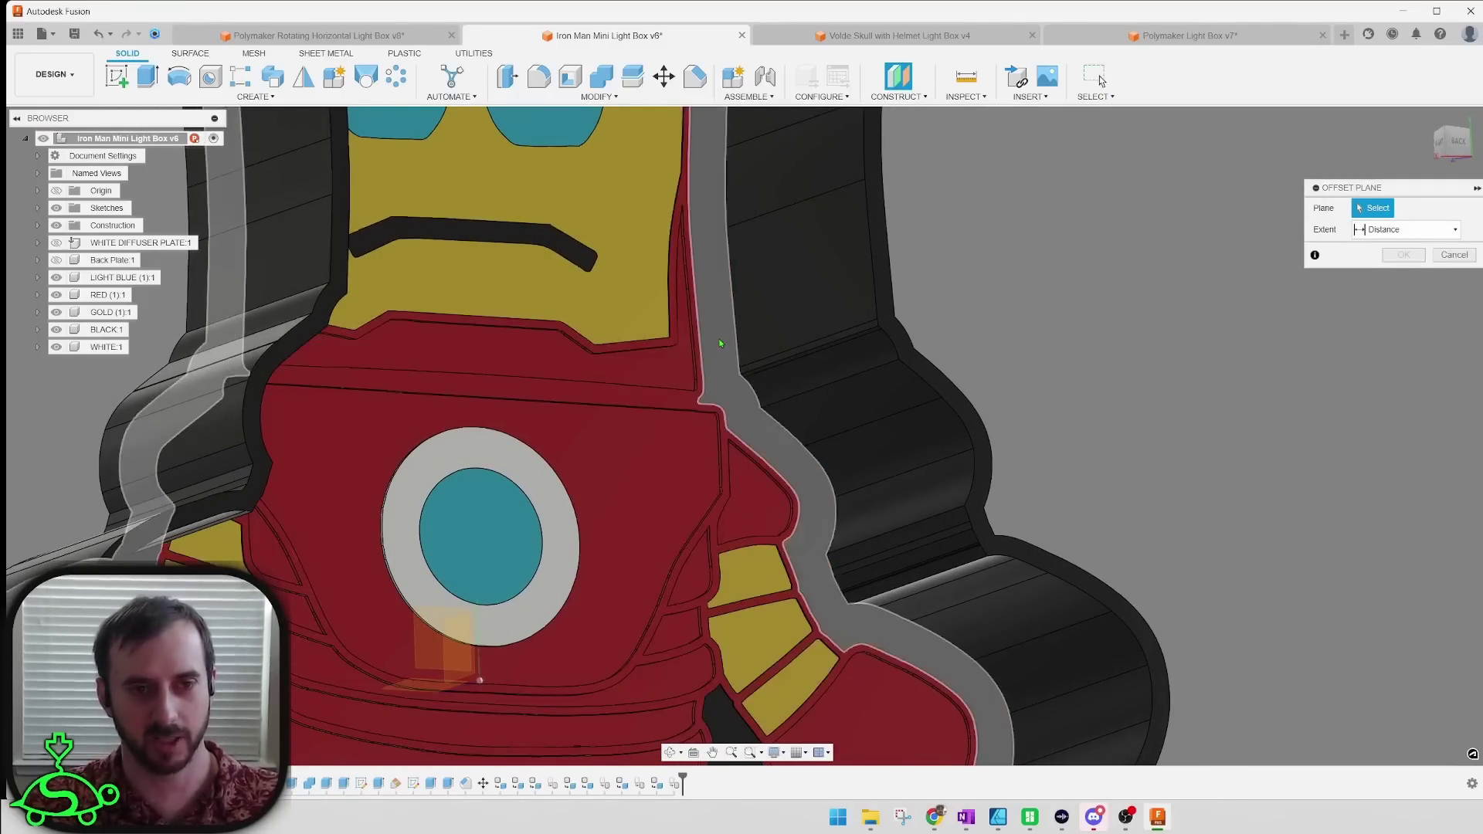
left_click(746, 334)
scroll(749, 330, "down", 5)
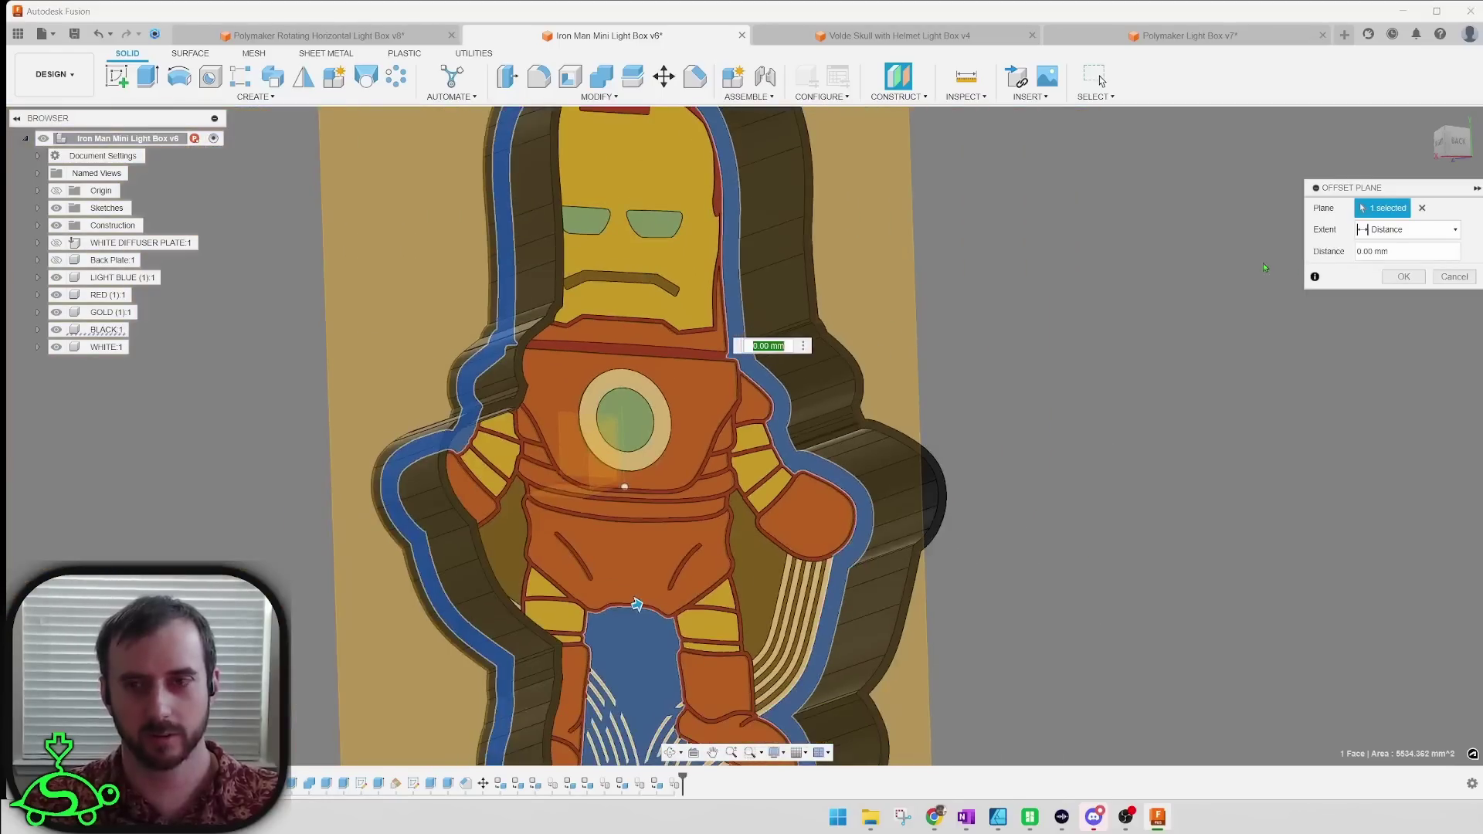
left_click(1404, 277)
left_click(861, 235)
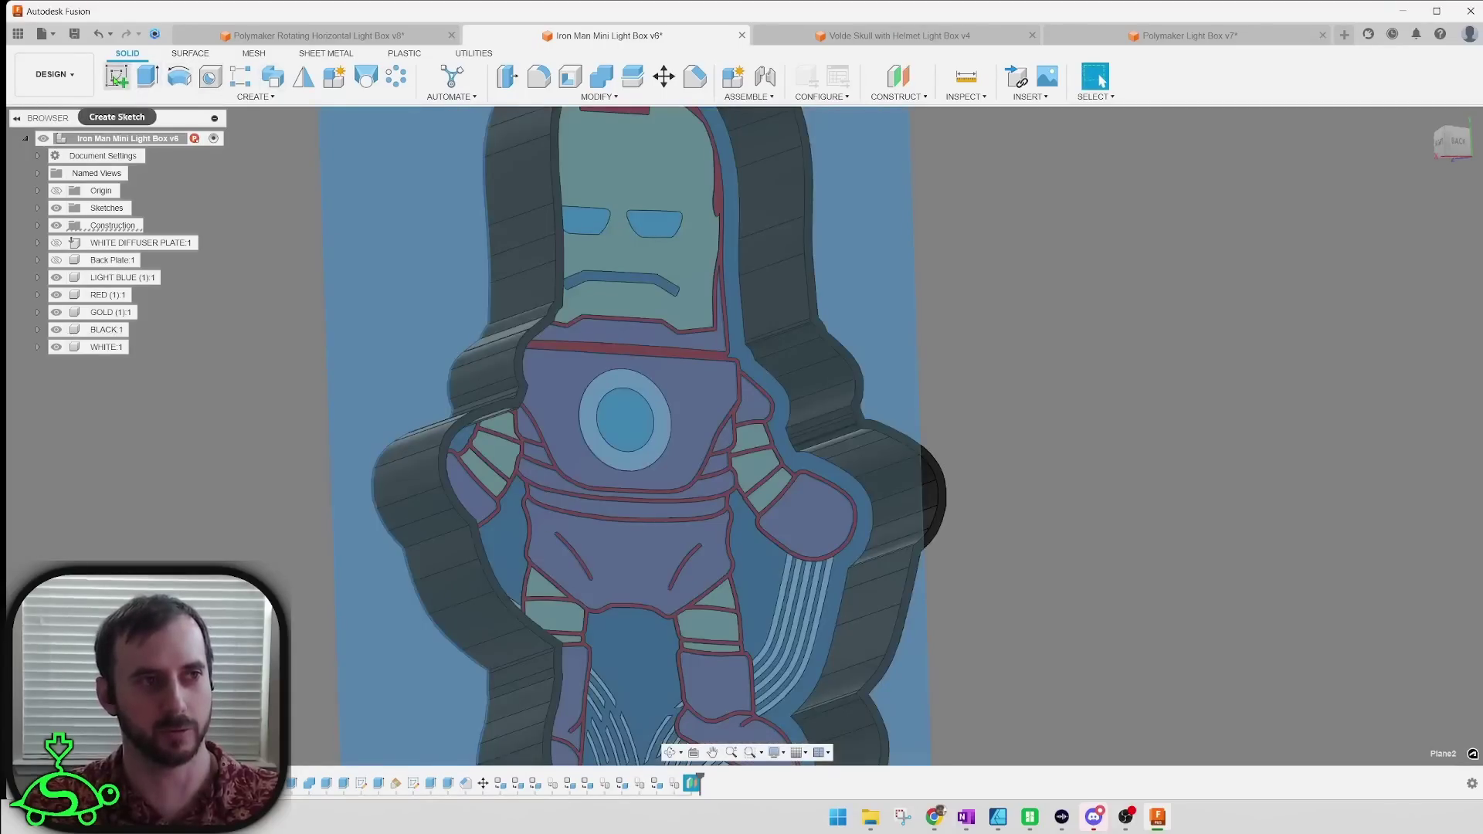
Step: Start a sketch on Plane2 and project the light box's inner wall face into it
left_click(117, 78)
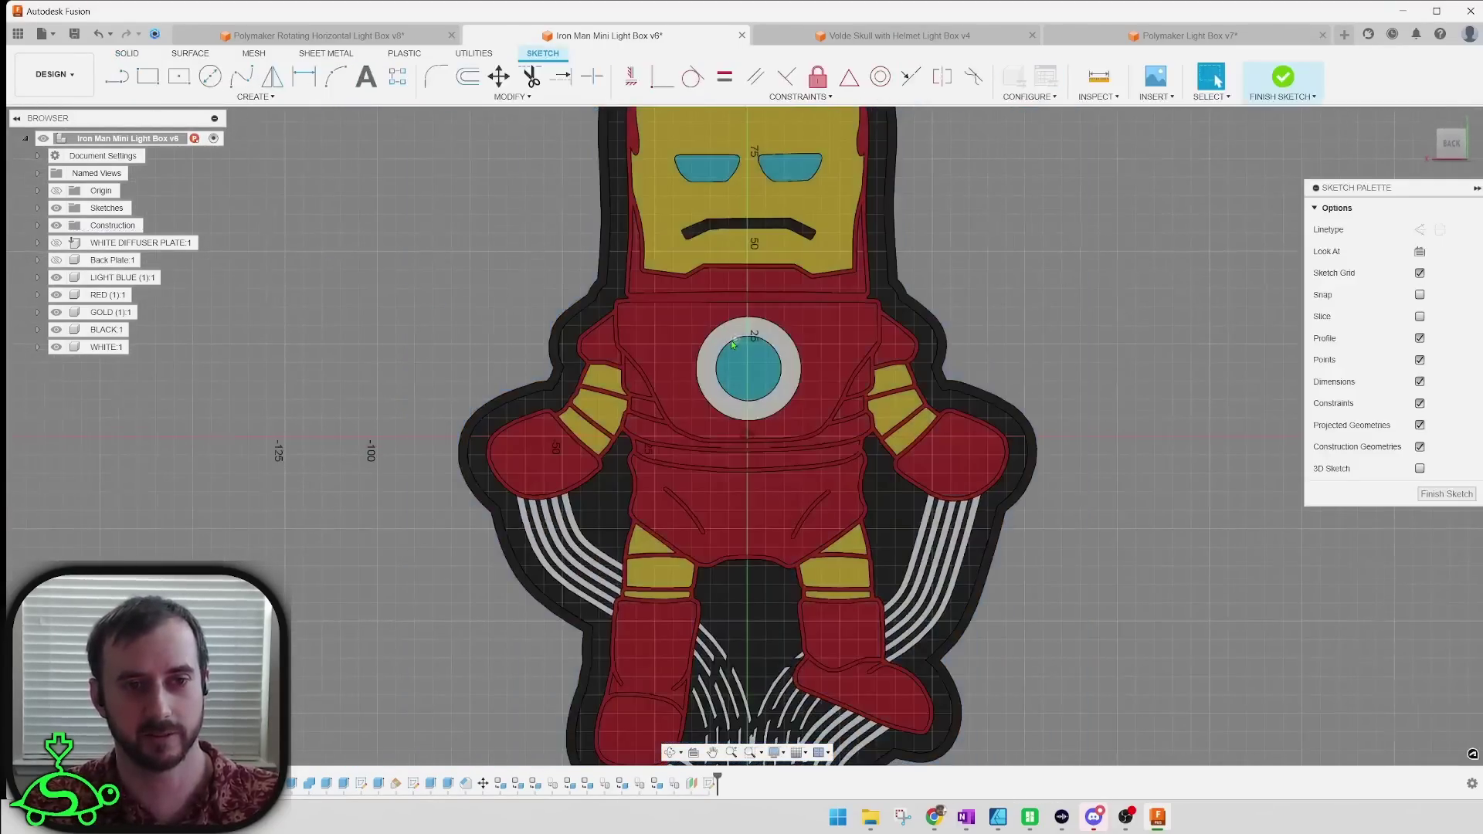
scroll(751, 347, "up", 5)
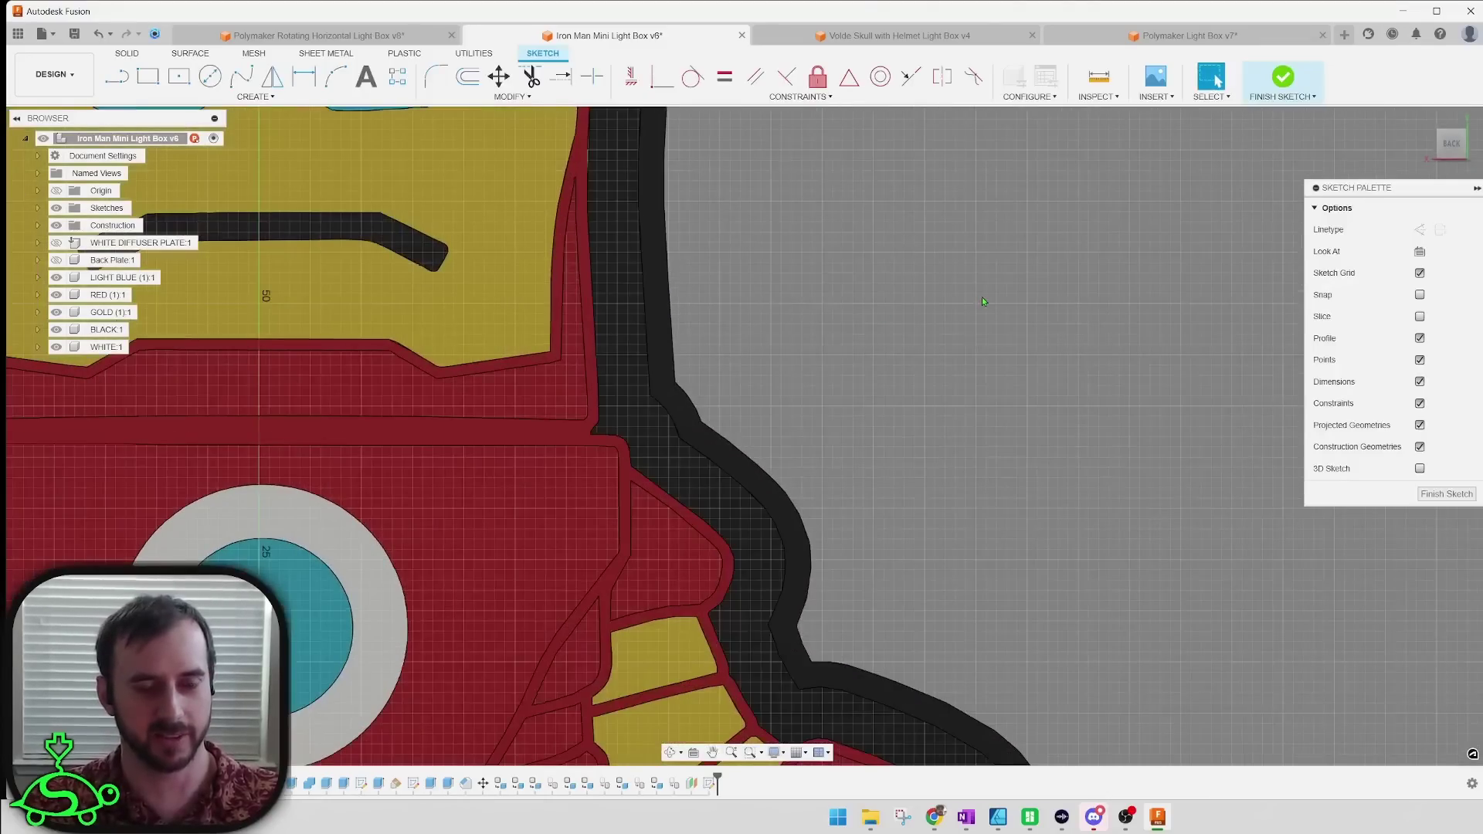
middle_click_drag(981, 297, 695, 309, "shift")
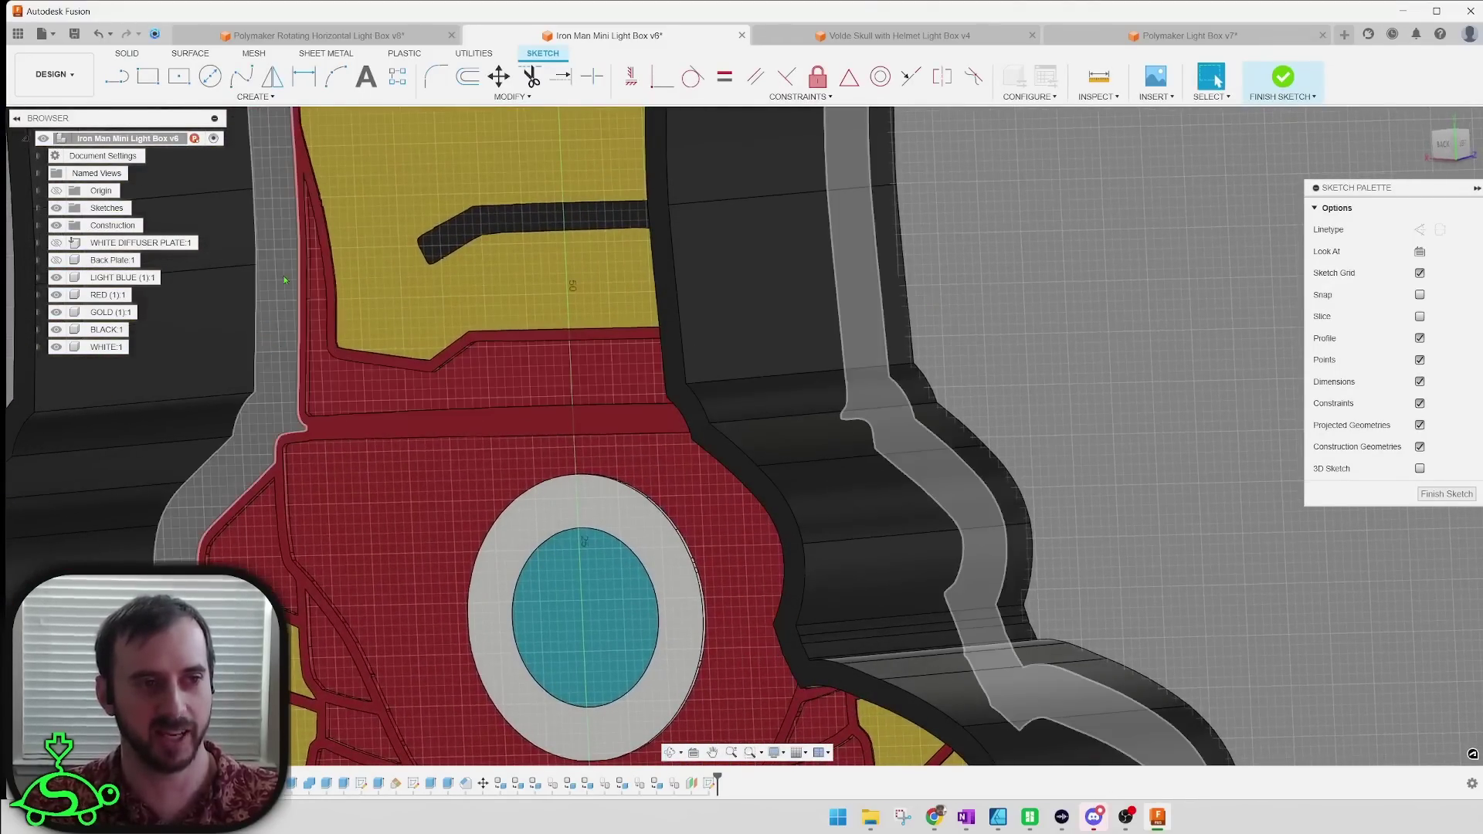
scroll(288, 305, "down", 5)
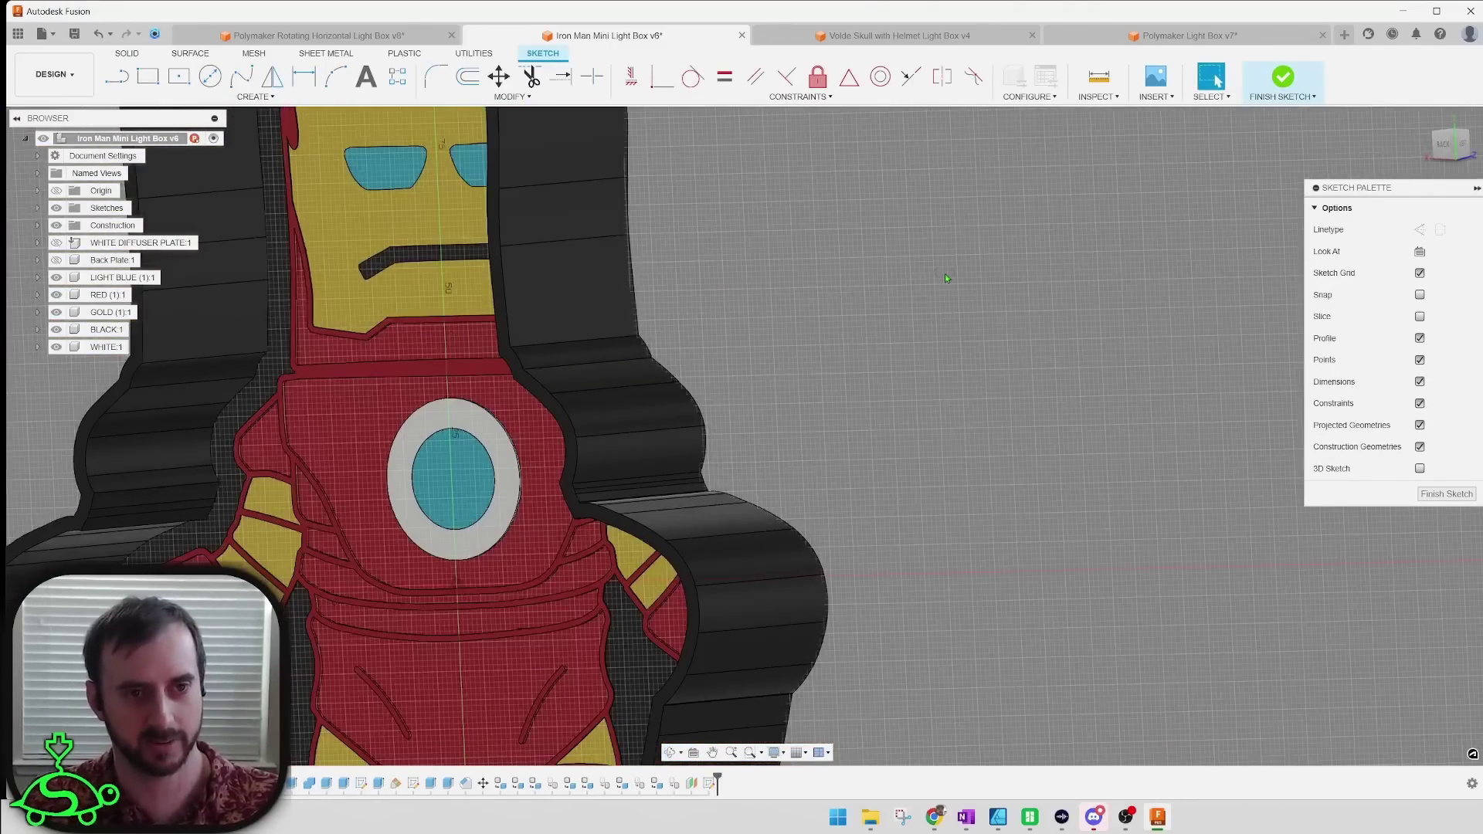
middle_click_drag(946, 270, 772, 293, "shift")
scroll(702, 300, "up", 6)
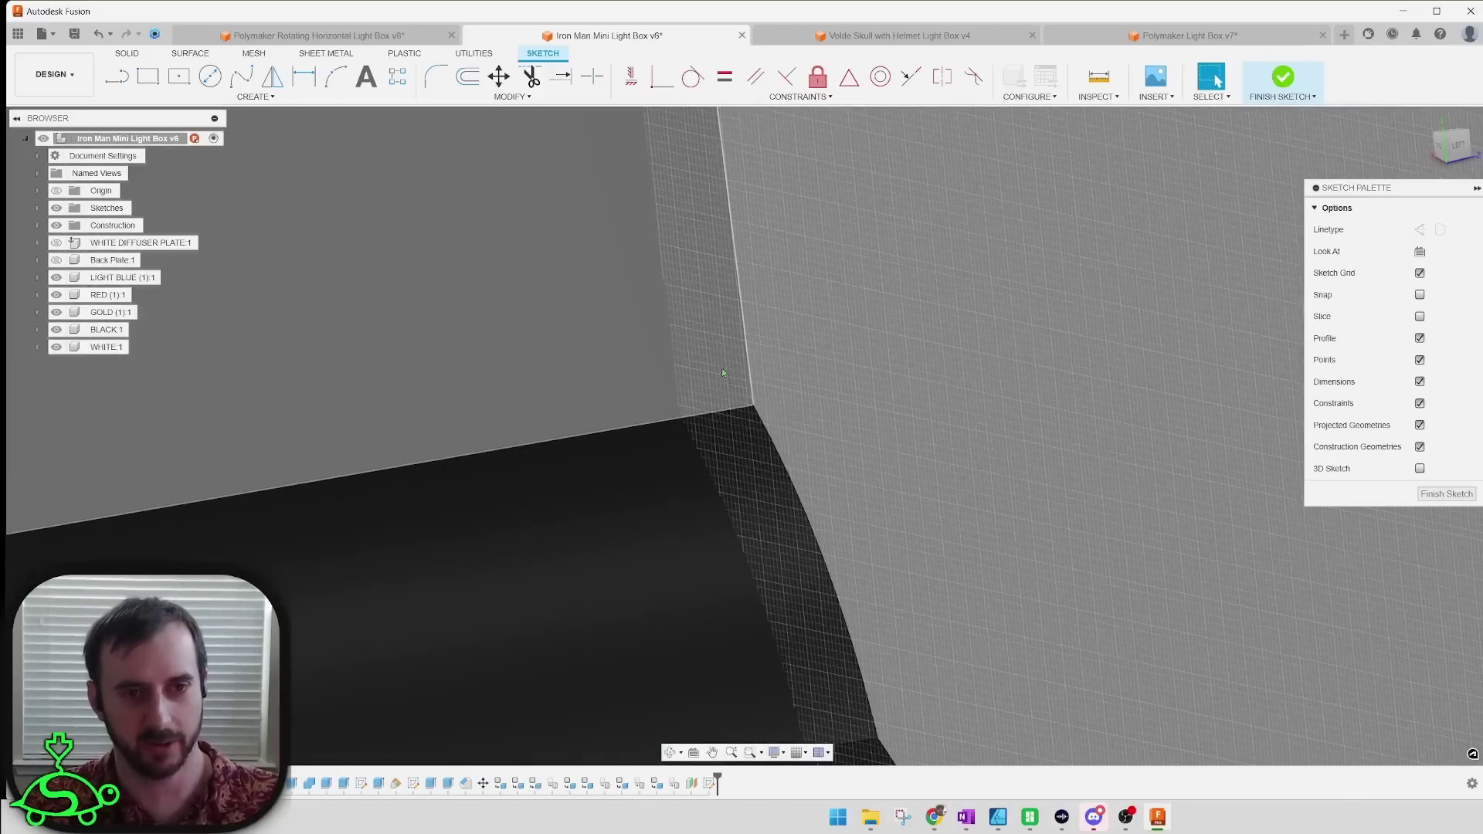
scroll(686, 311, "down", 6)
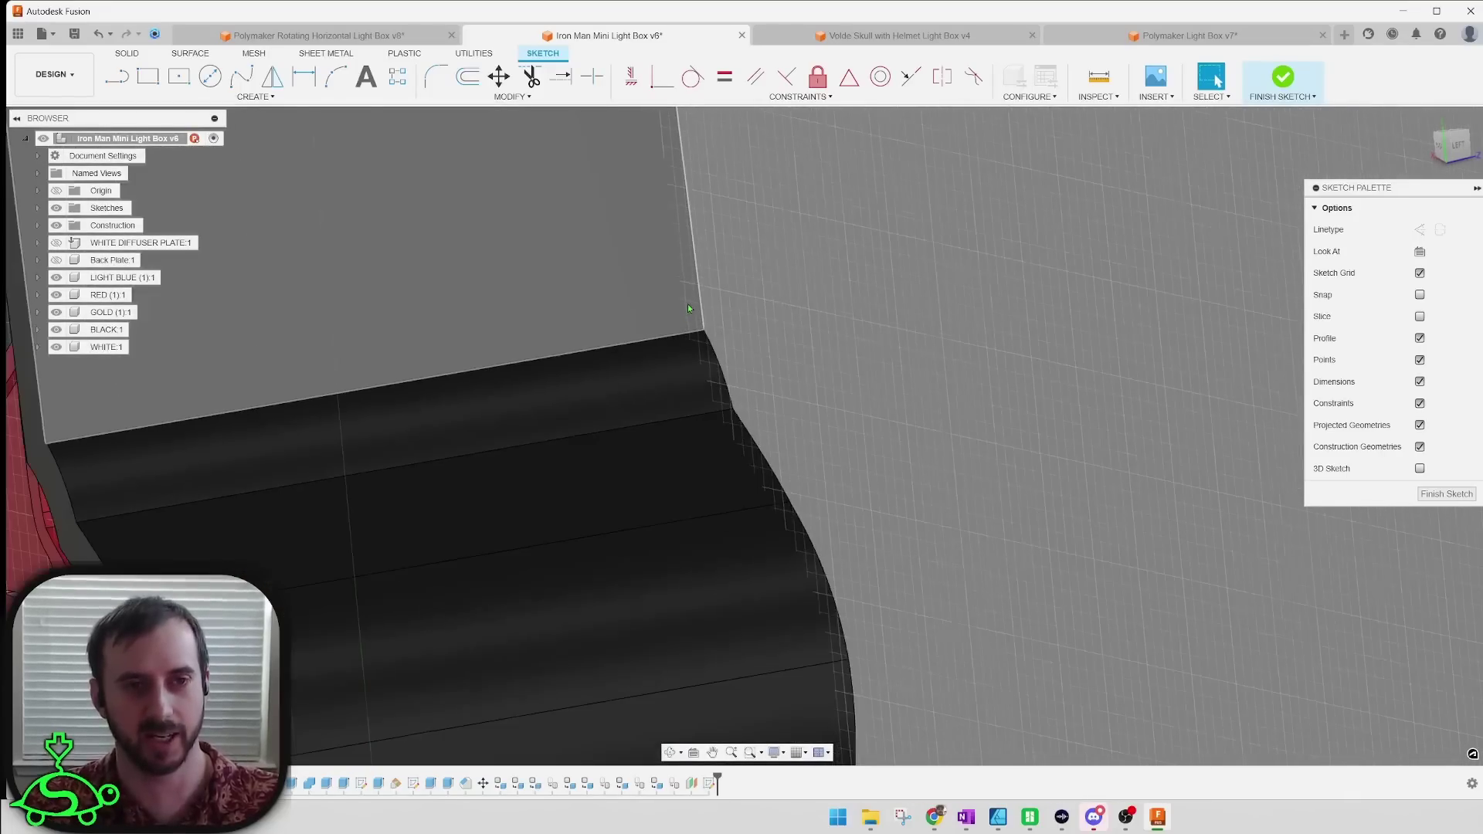
middle_click_drag(541, 348, 855, 244, "shift")
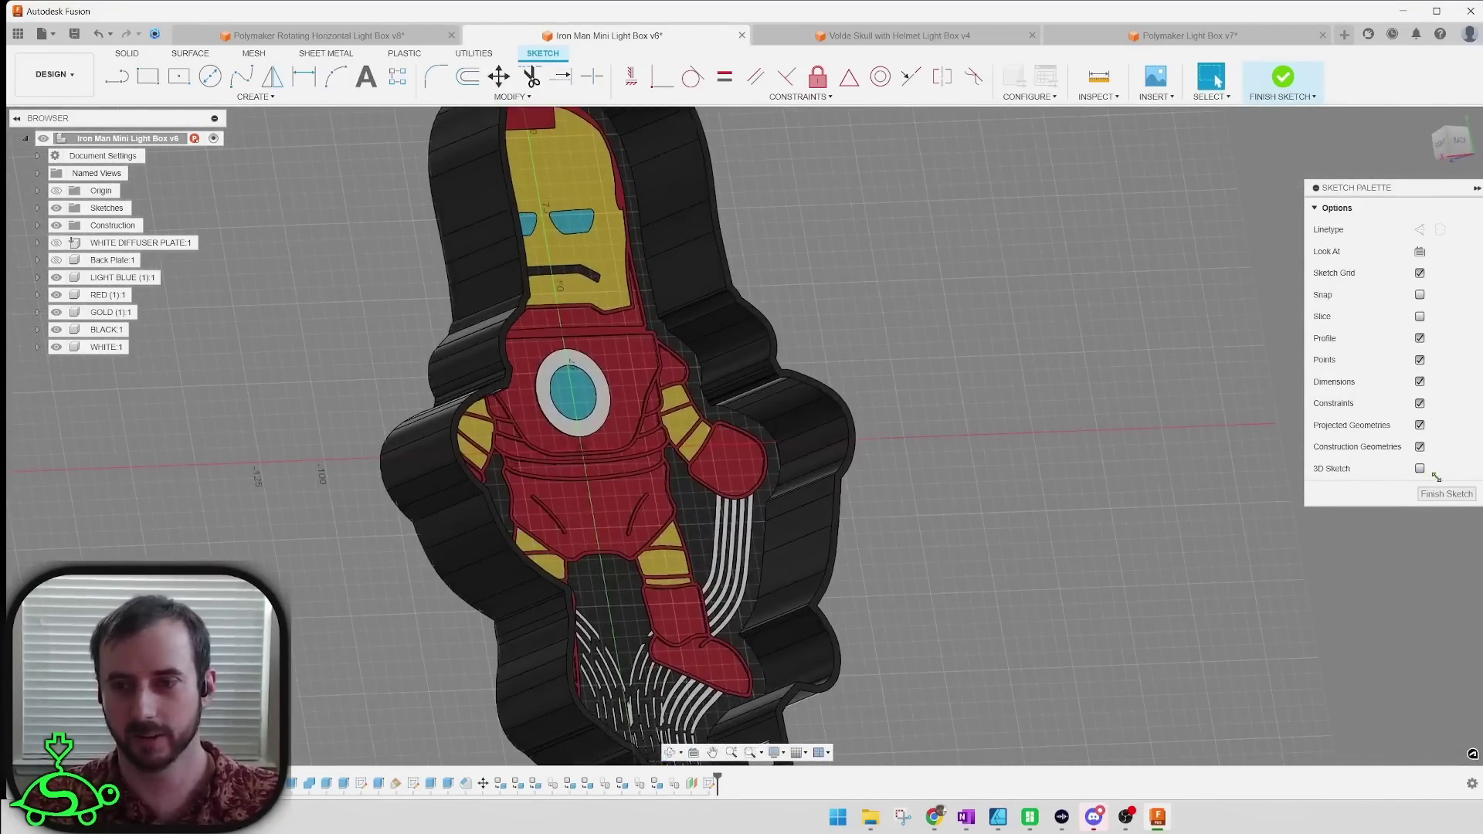
key("p")
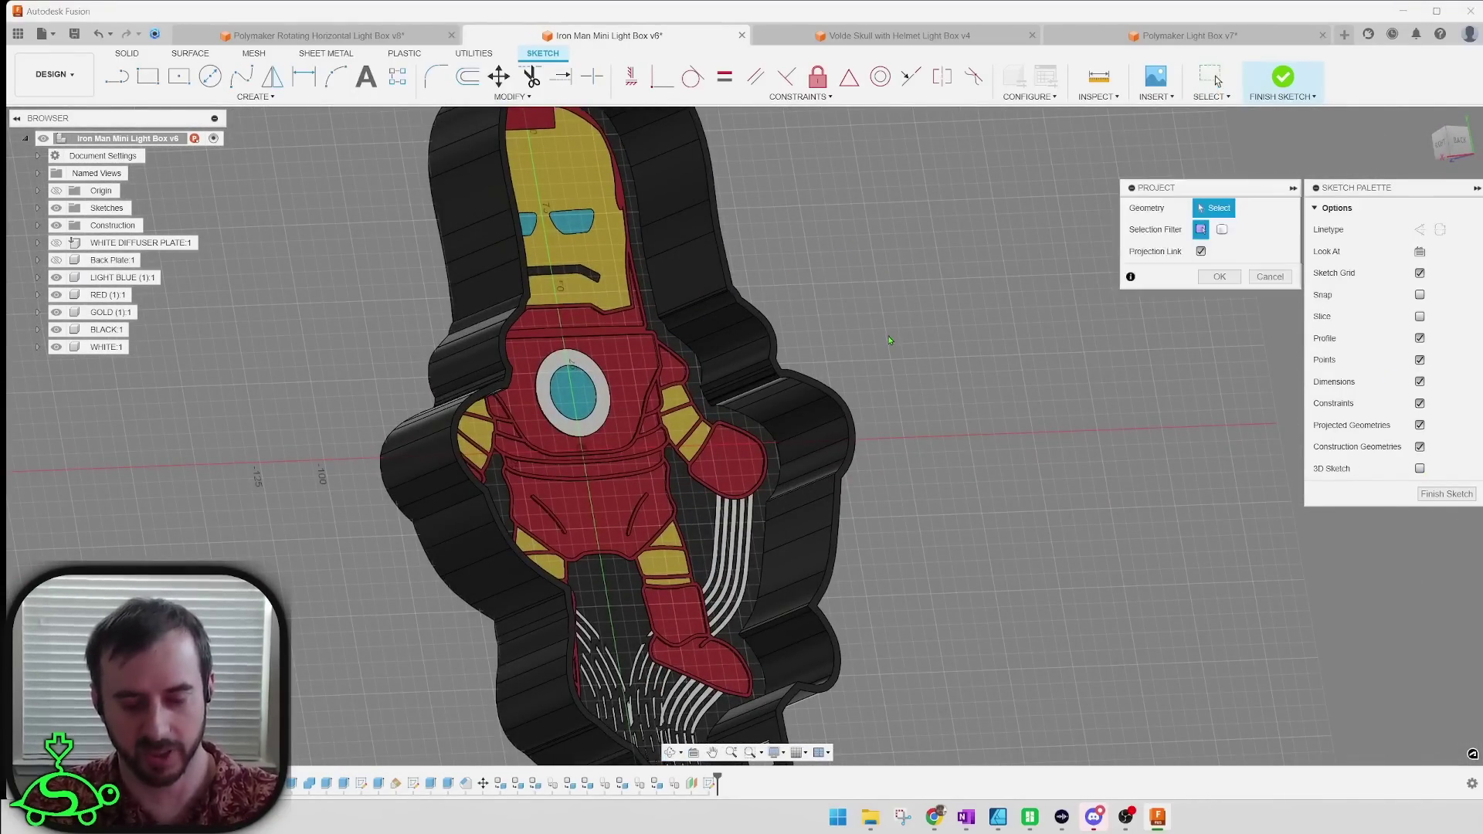
scroll(639, 271, "up", 10)
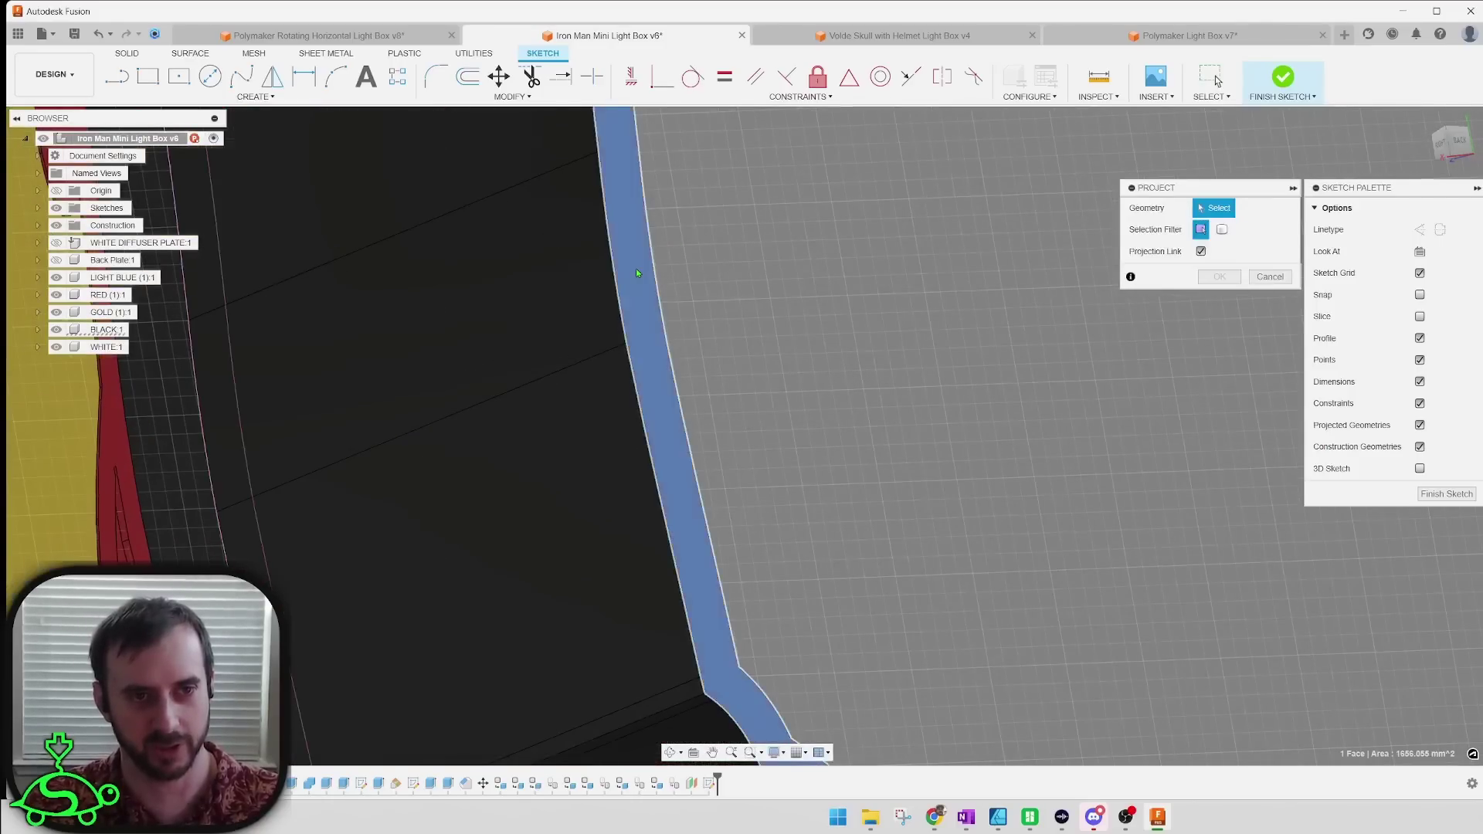
left_click(638, 272)
scroll(639, 272, "down", 8)
left_click(1218, 277)
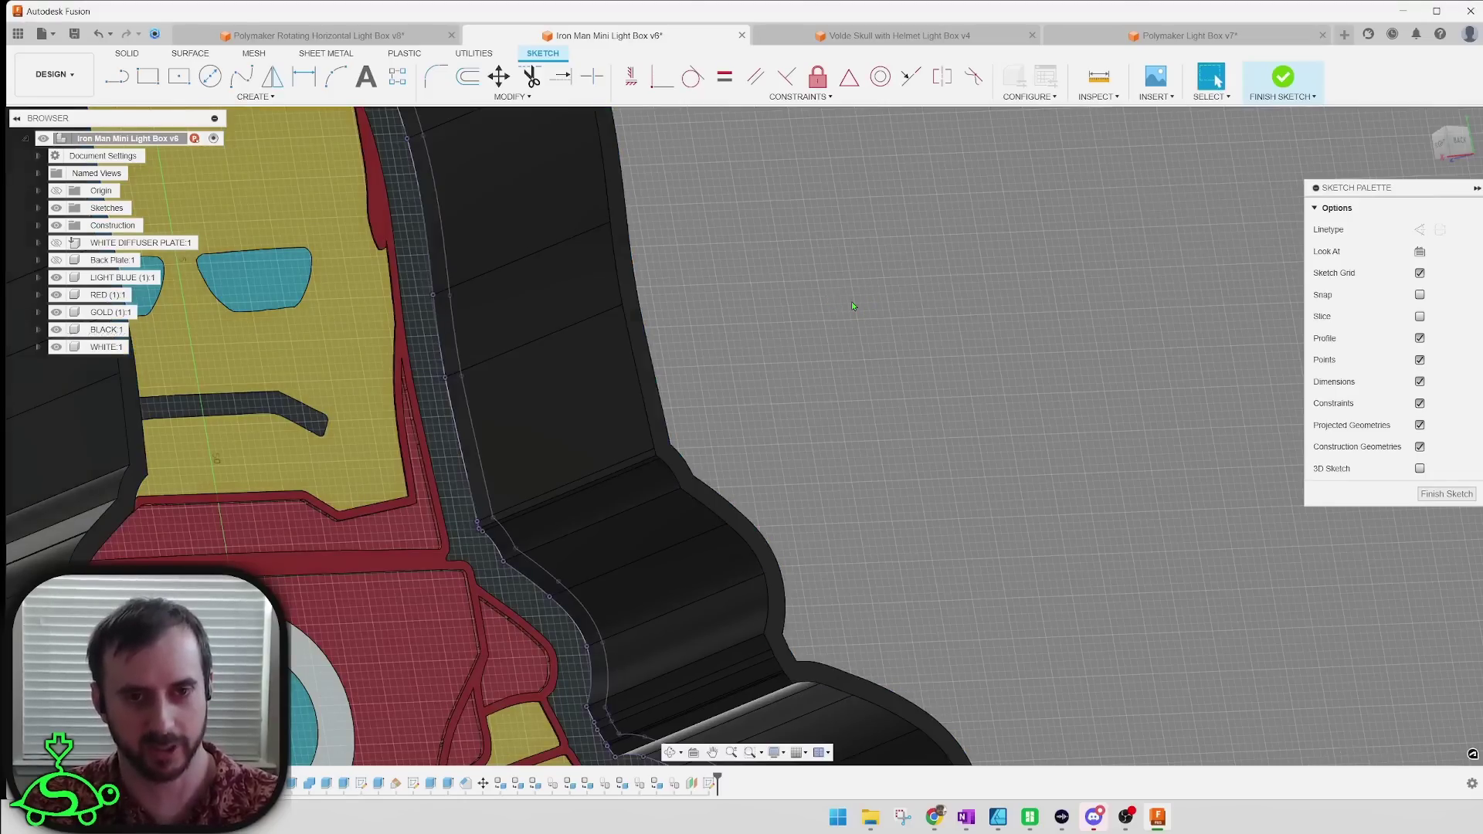
Step: Offset the projected outline chain by 0.2 mm and finish the sketch
key("o")
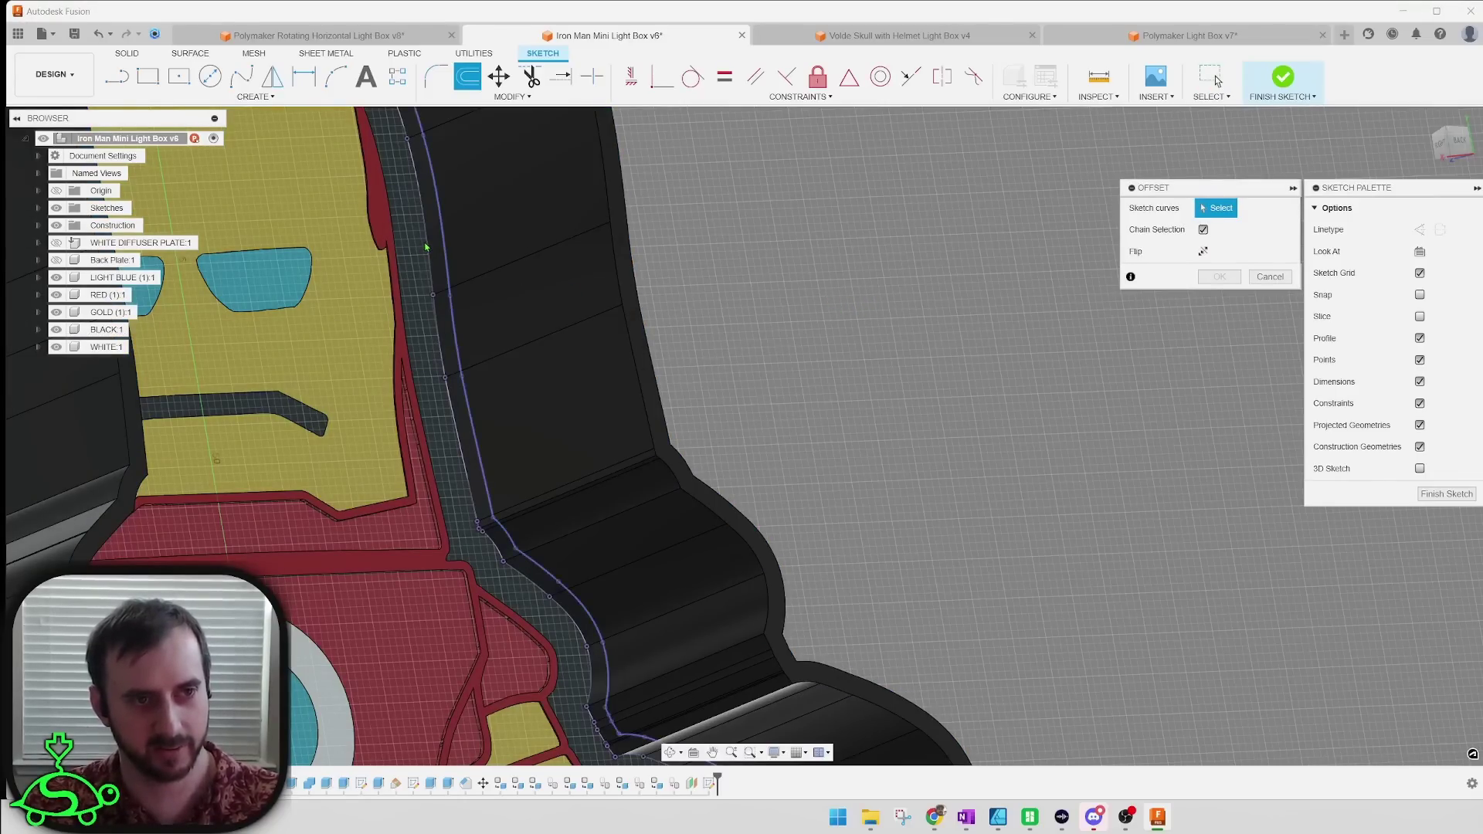
middle_click_drag(938, 308, 936, 309, "shift")
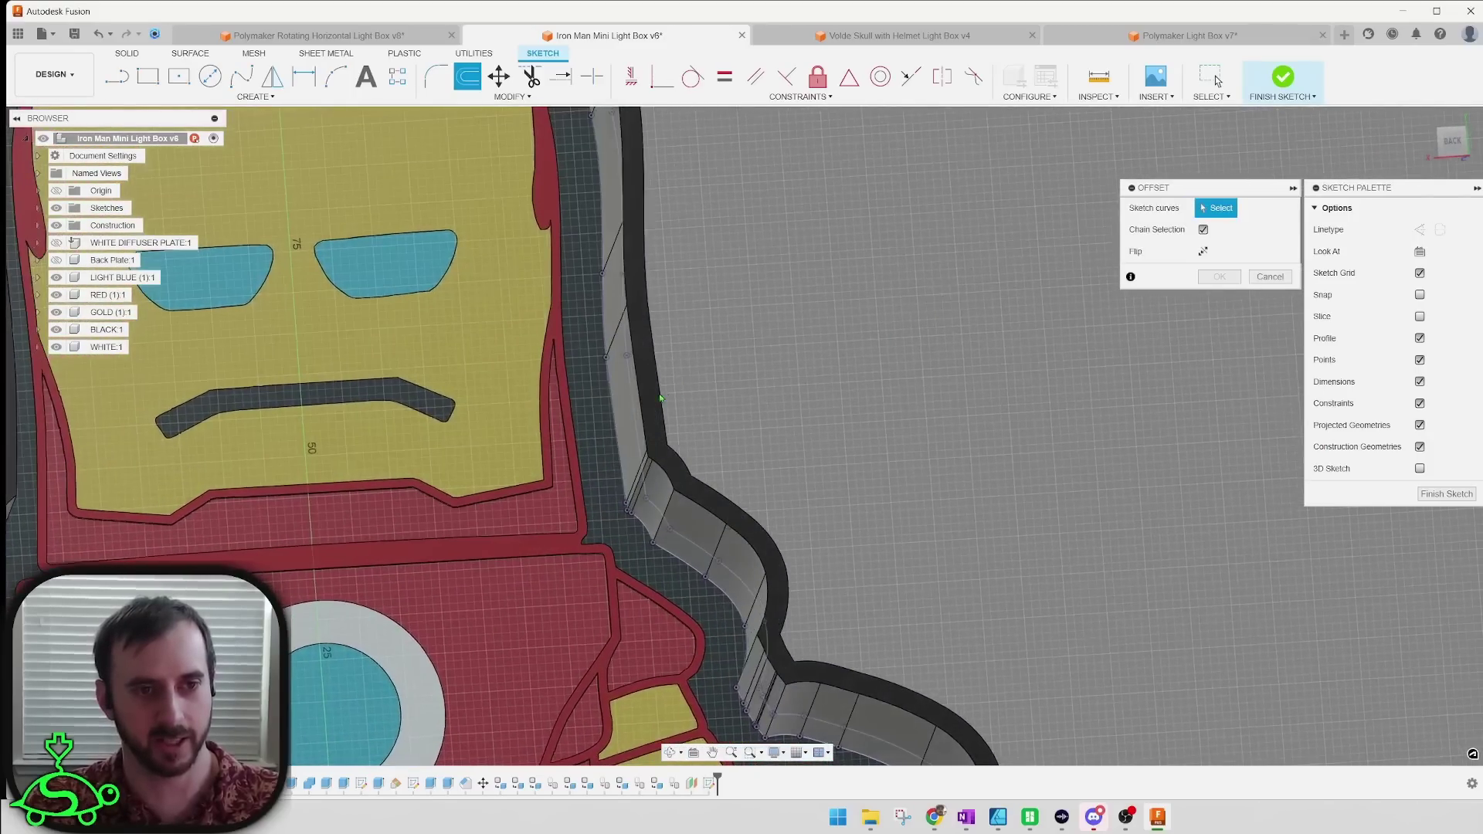
left_click(610, 408)
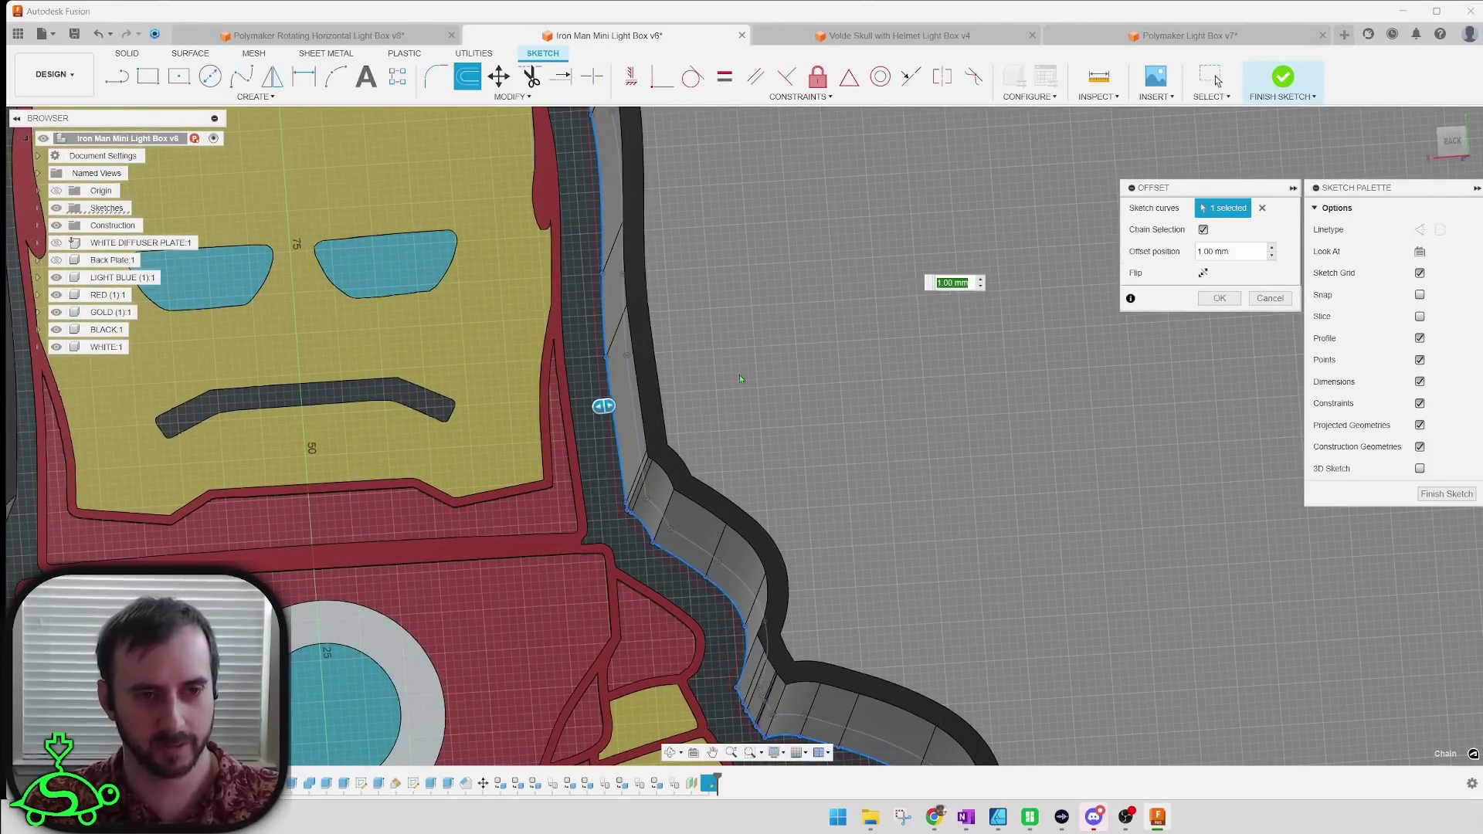
scroll(599, 394, "up", 5)
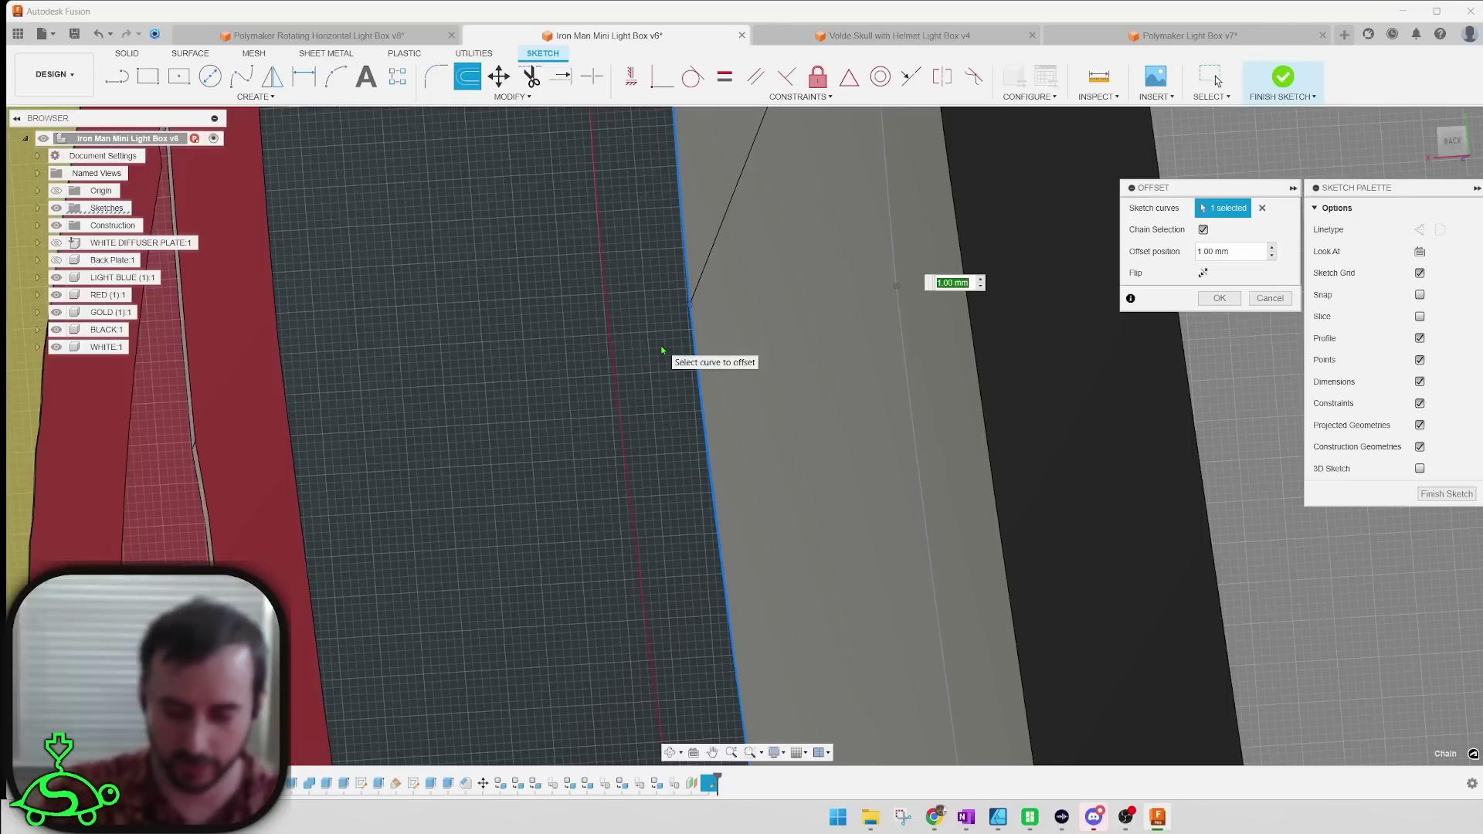
type("0.2")
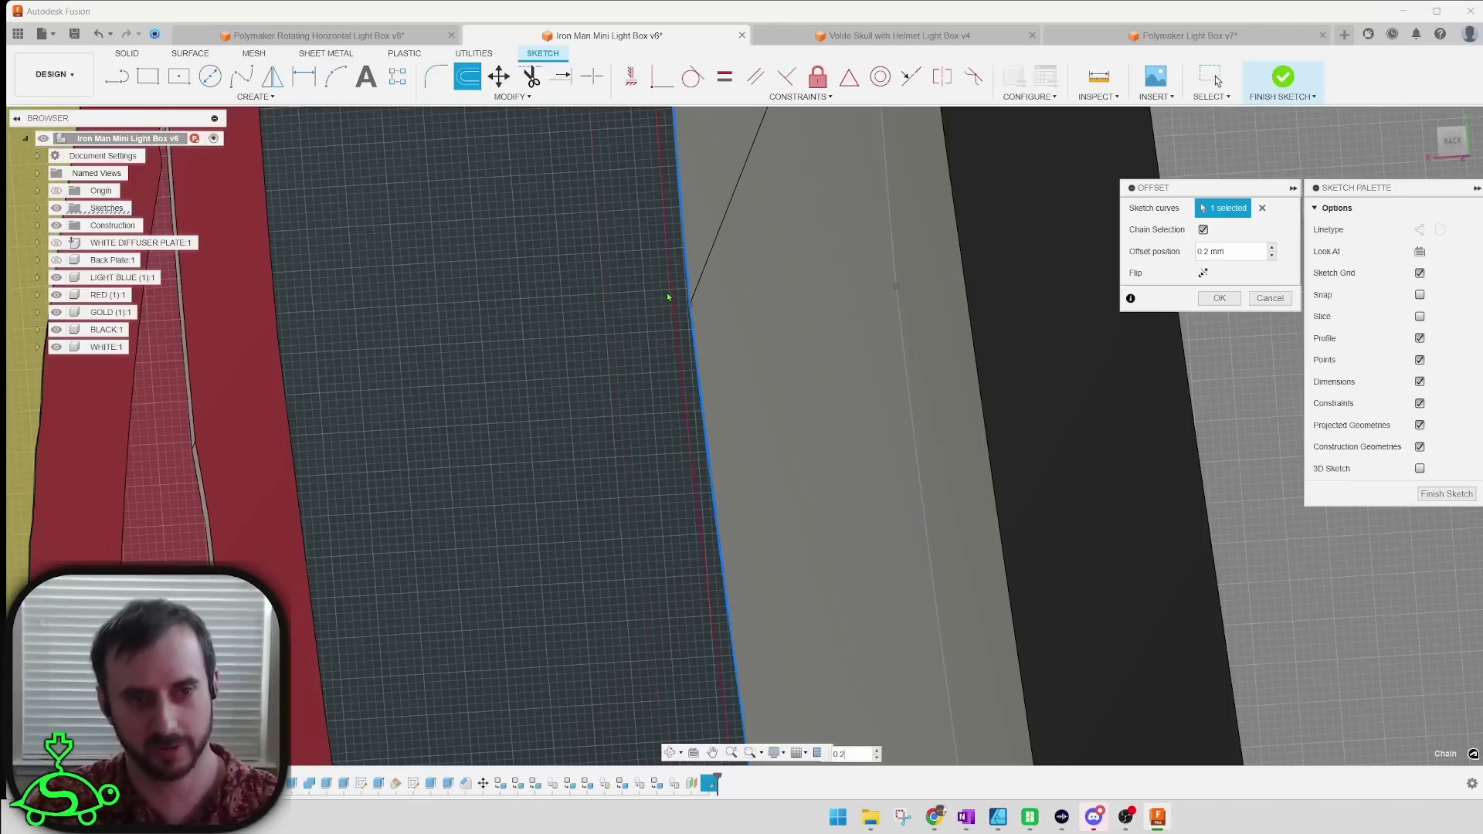
scroll(669, 297, "down", 4)
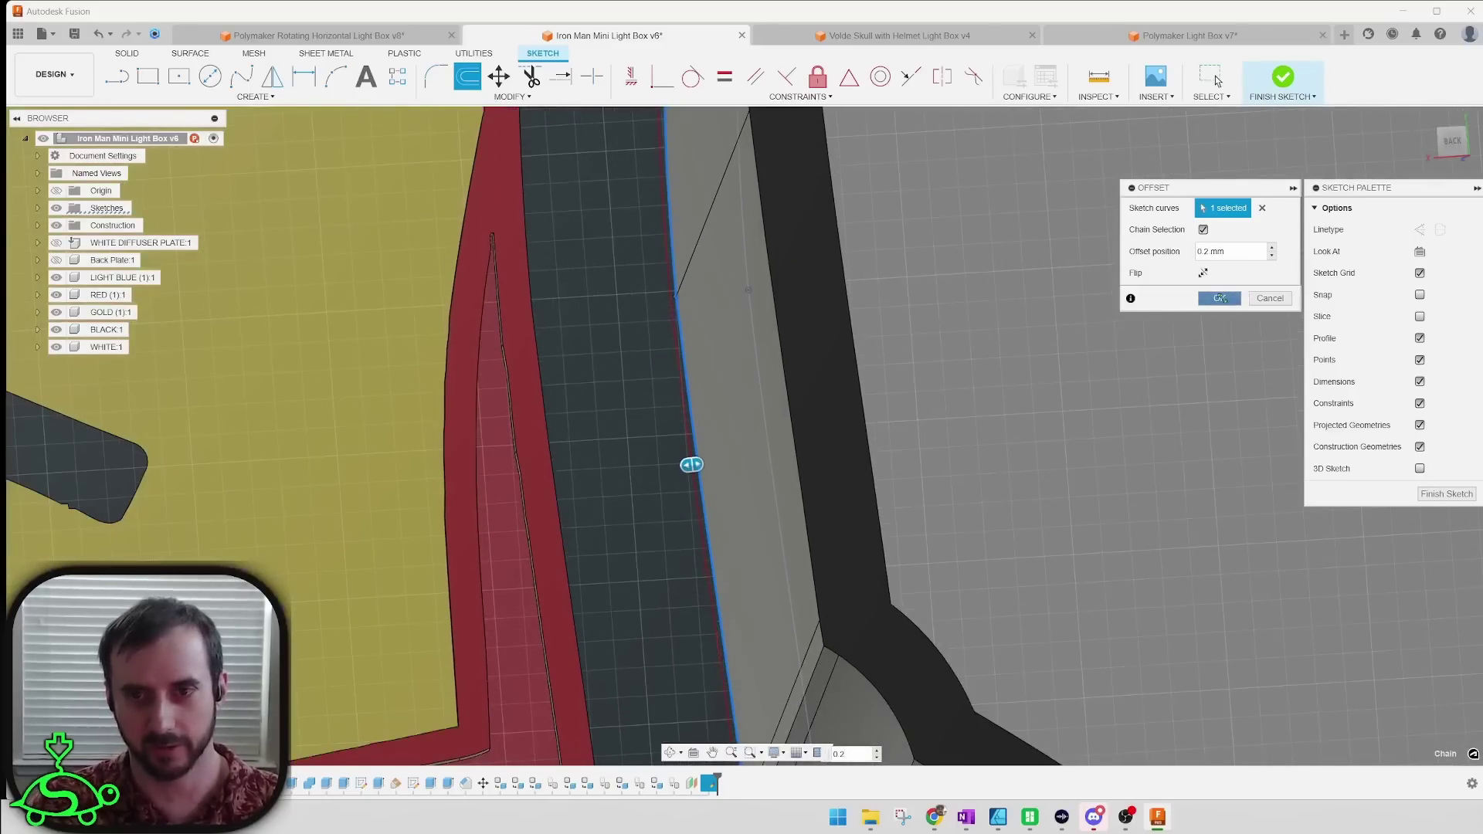
left_click(1243, 297)
scroll(961, 373, "down", 3)
scroll(965, 369, "down", 6)
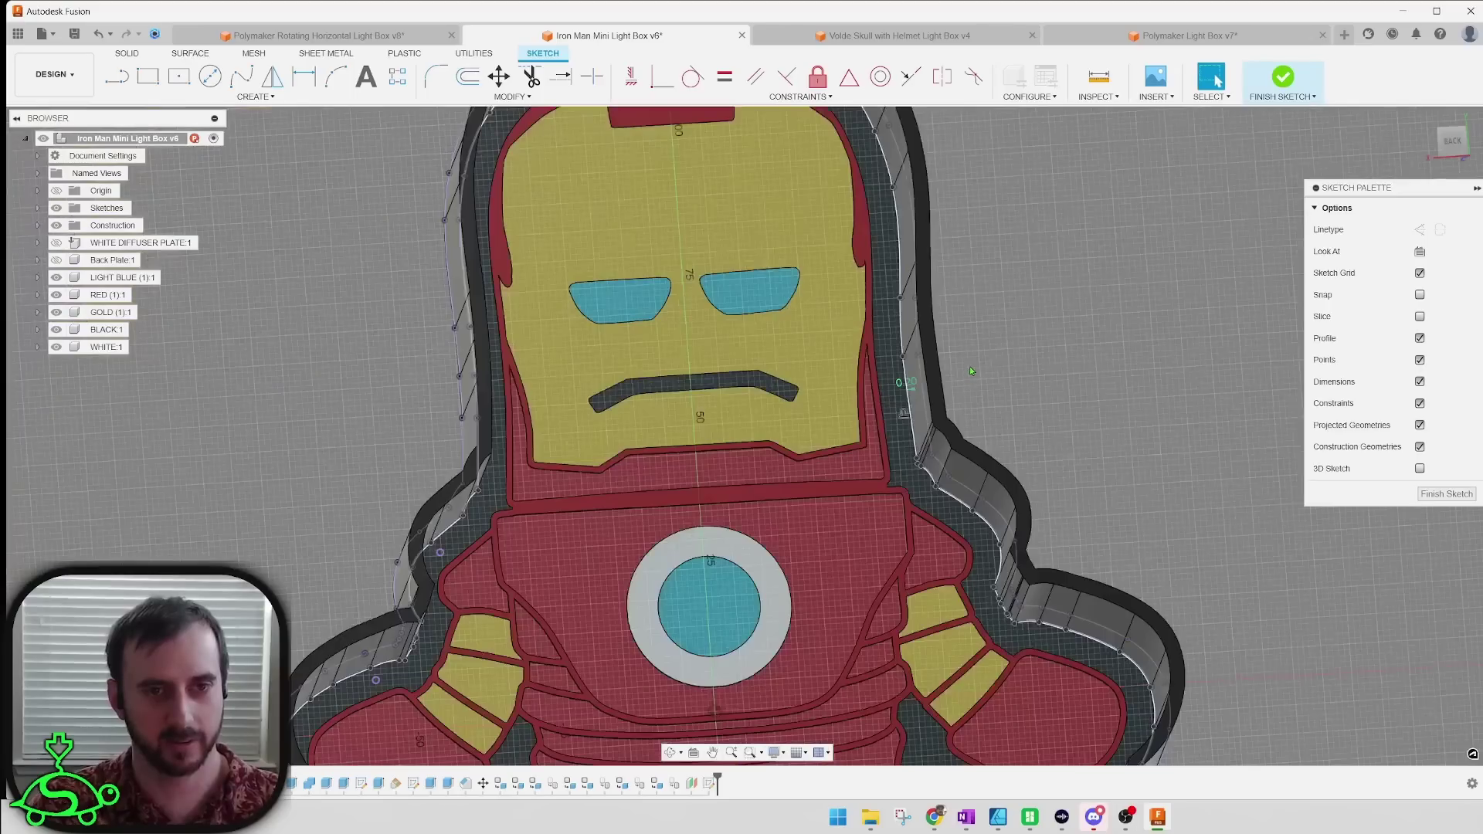
left_click(1442, 492)
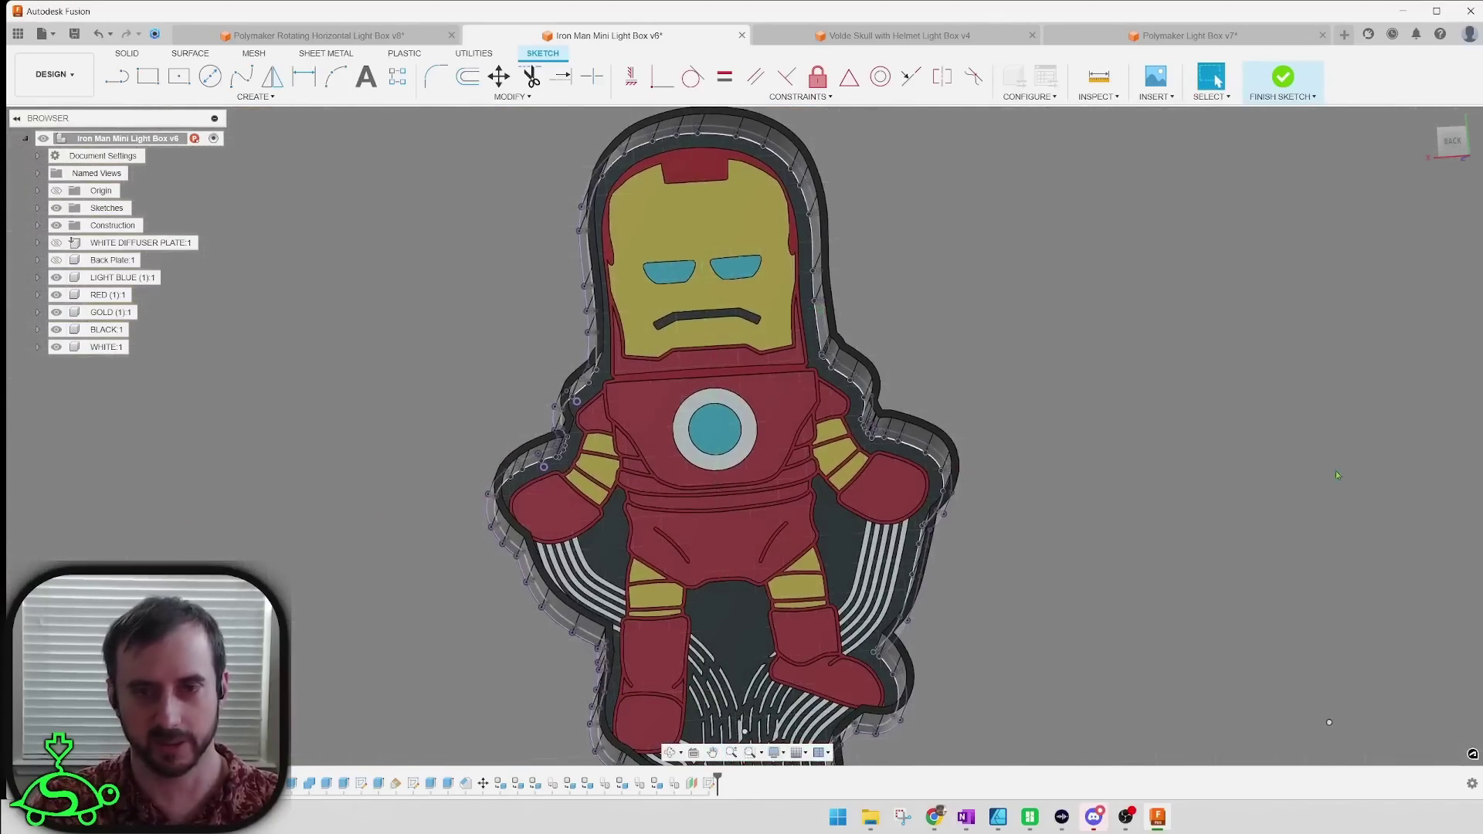
Step: Hide the LIGHT BLUE, RED, GOLD and BLACK bodies to reveal the outline profile
left_click(56, 278)
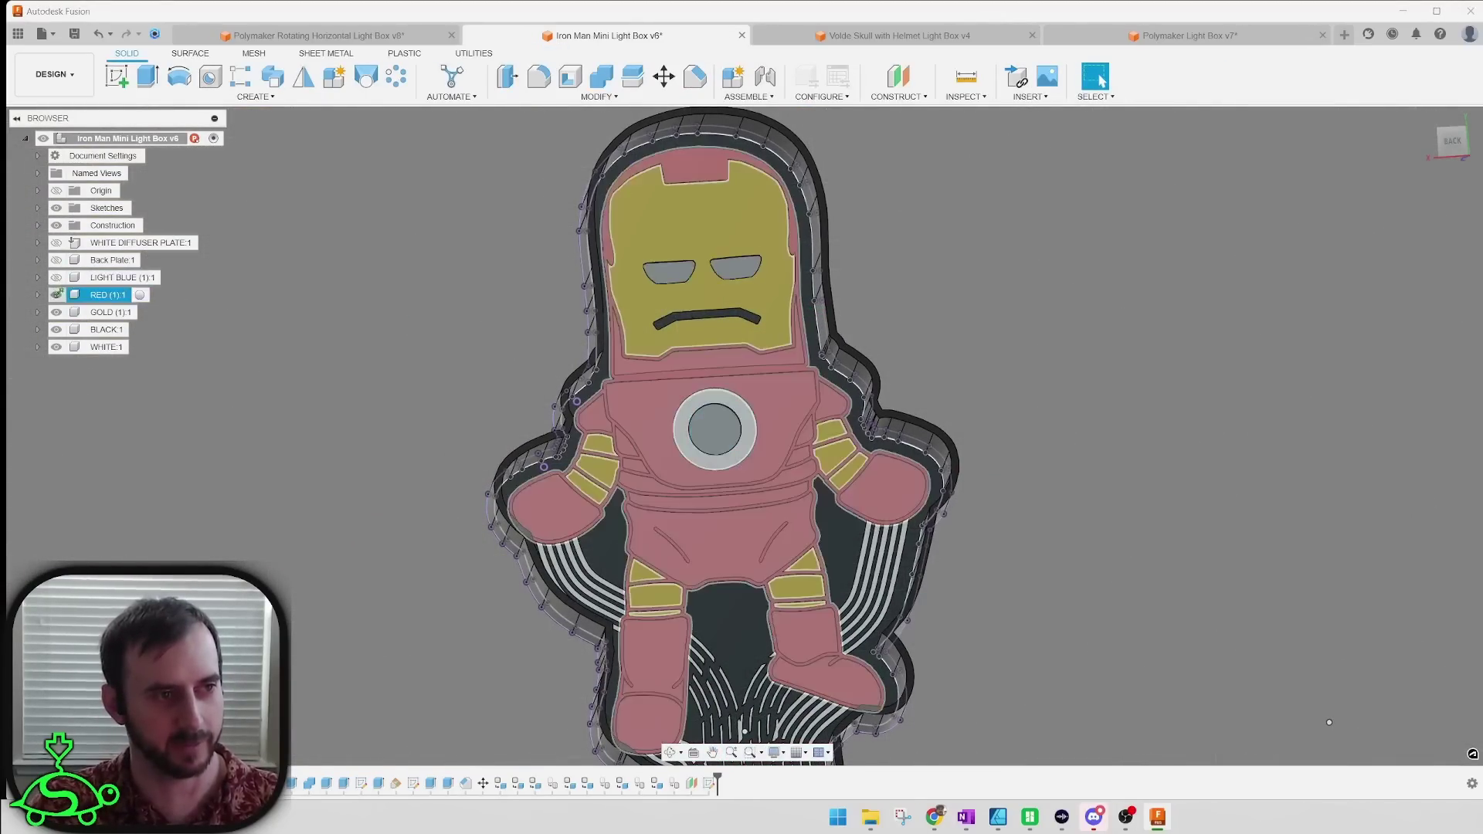
left_click(56, 295)
left_click(56, 312)
left_click(56, 329)
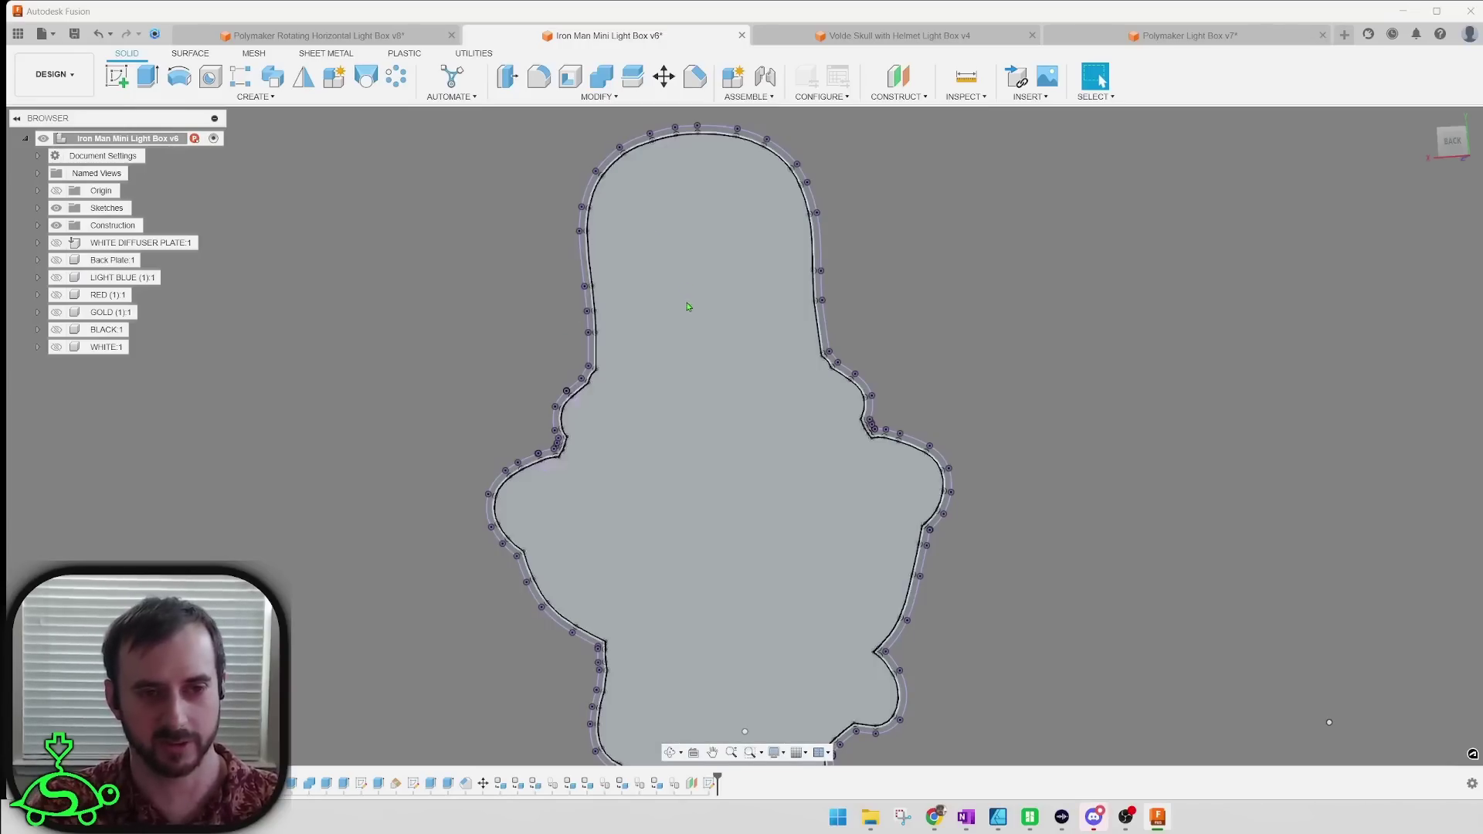
Step: Extrude the outline profile 1 mm as a new component named DIFFUSER
scroll(682, 274, "up", 10)
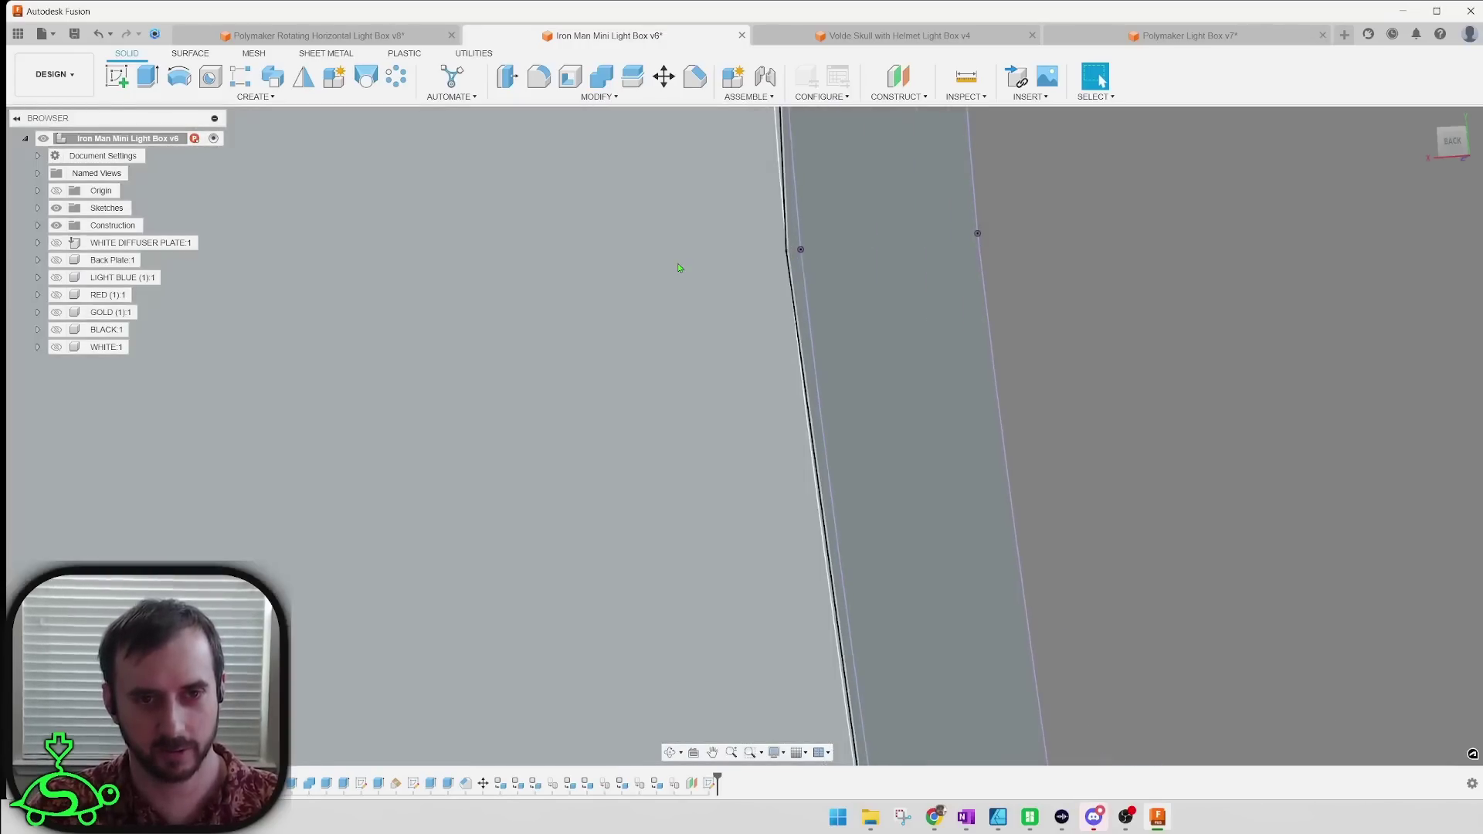
left_click(678, 268)
scroll(678, 267, "down", 10)
key("e")
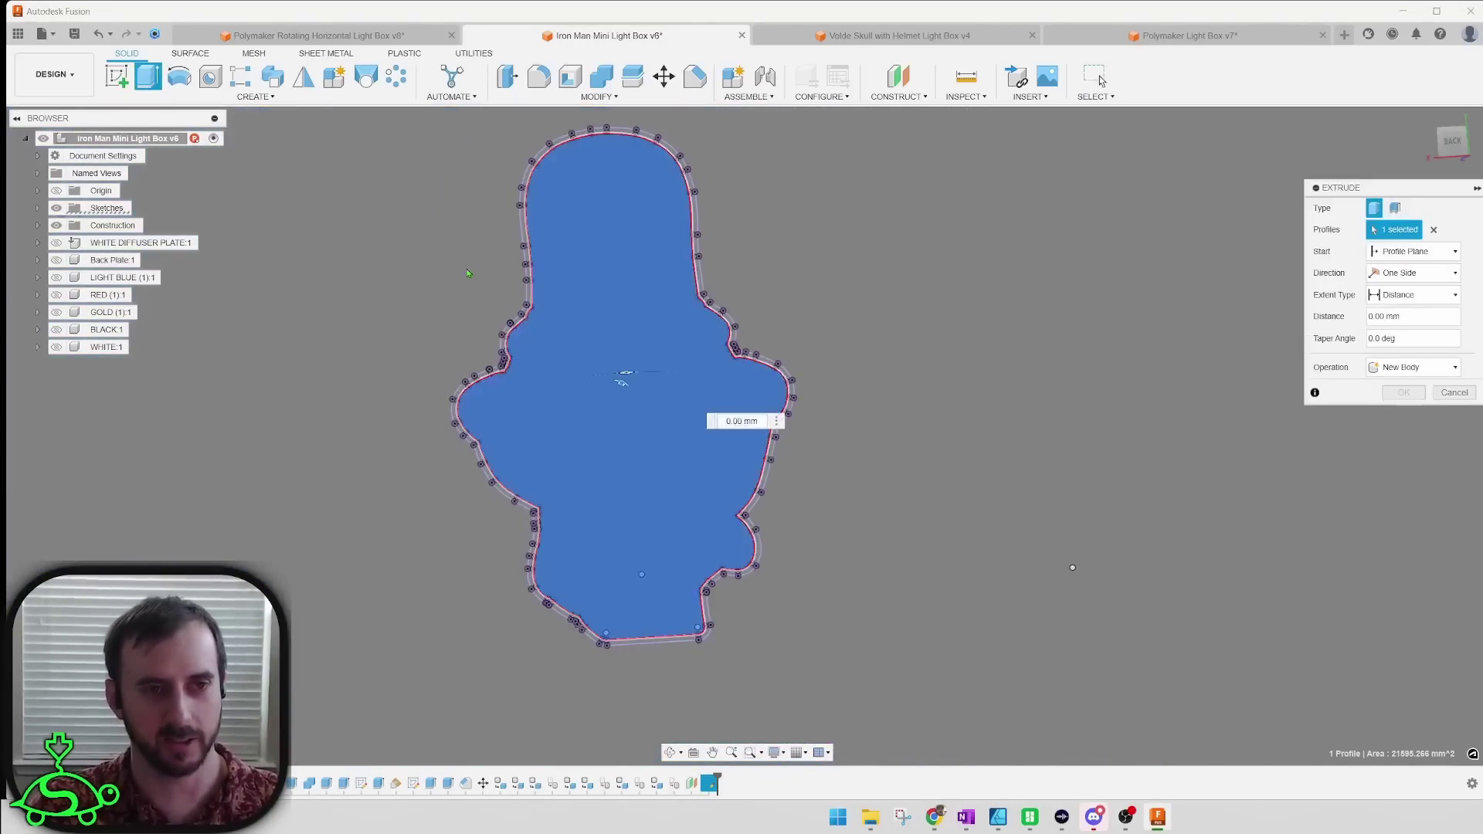
middle_click_drag(463, 271, 526, 276, "shift")
type("1")
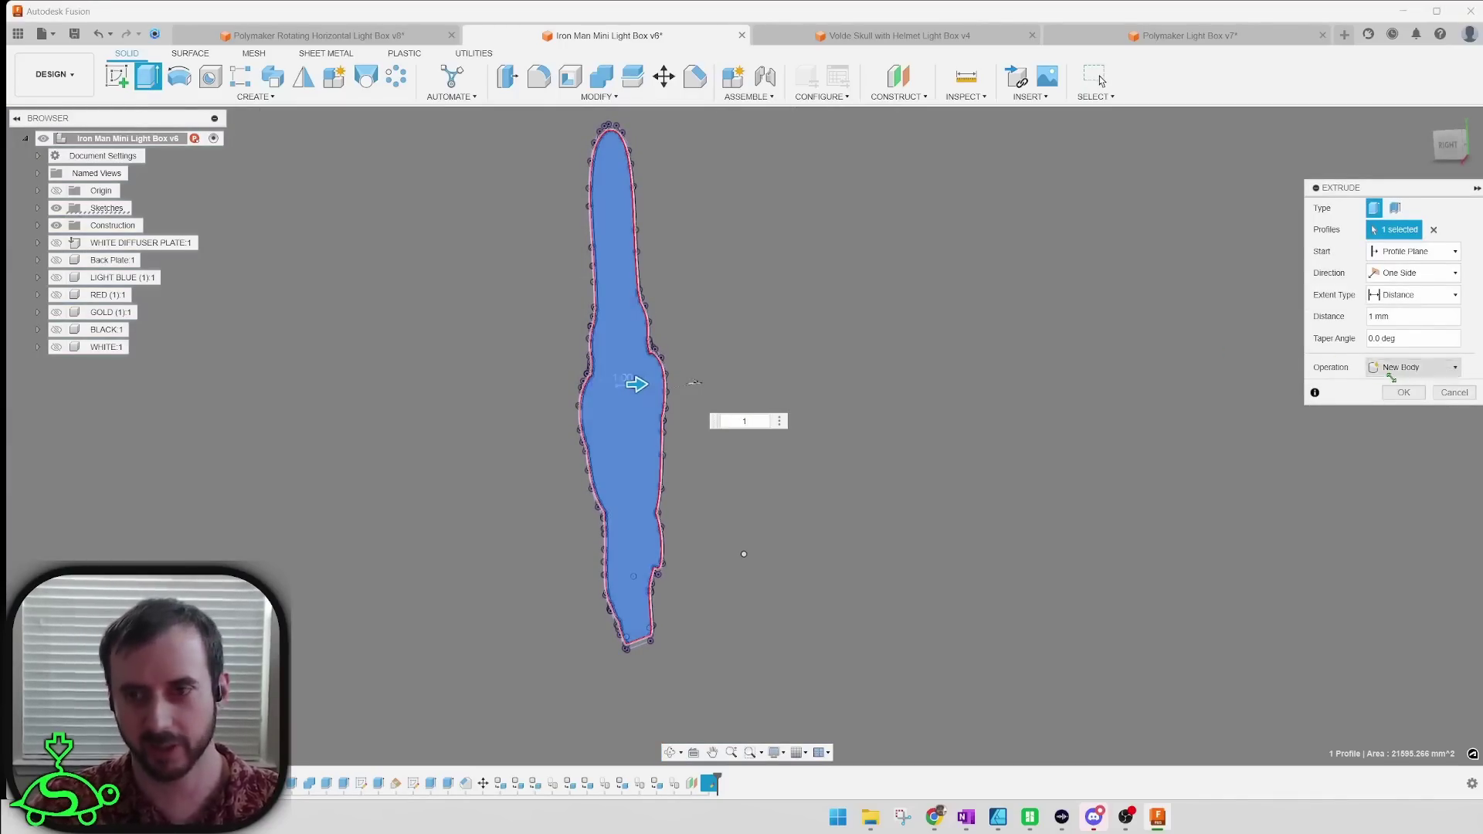
left_click(1403, 376)
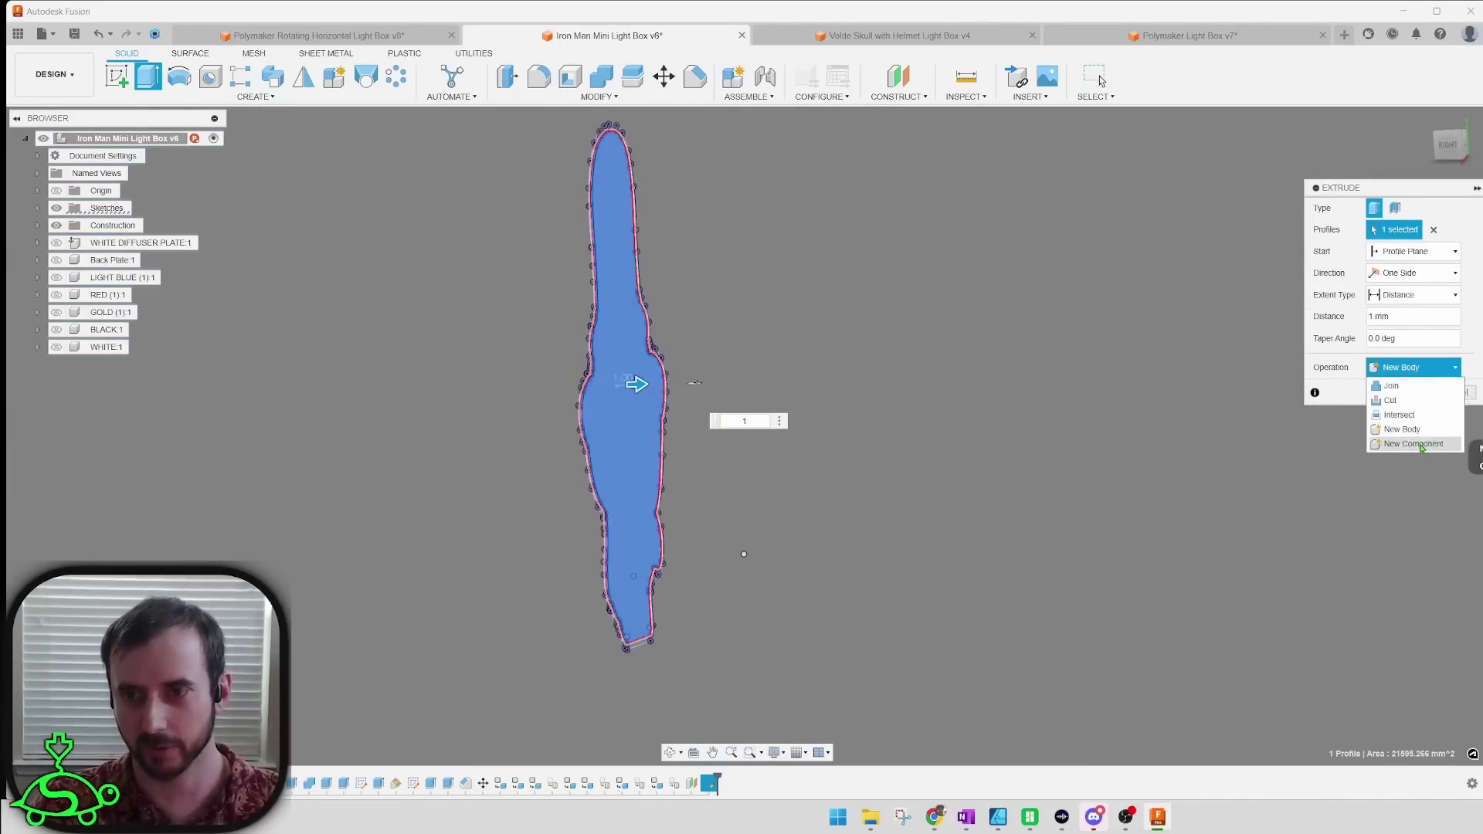
left_click(1421, 448)
left_click(1404, 393)
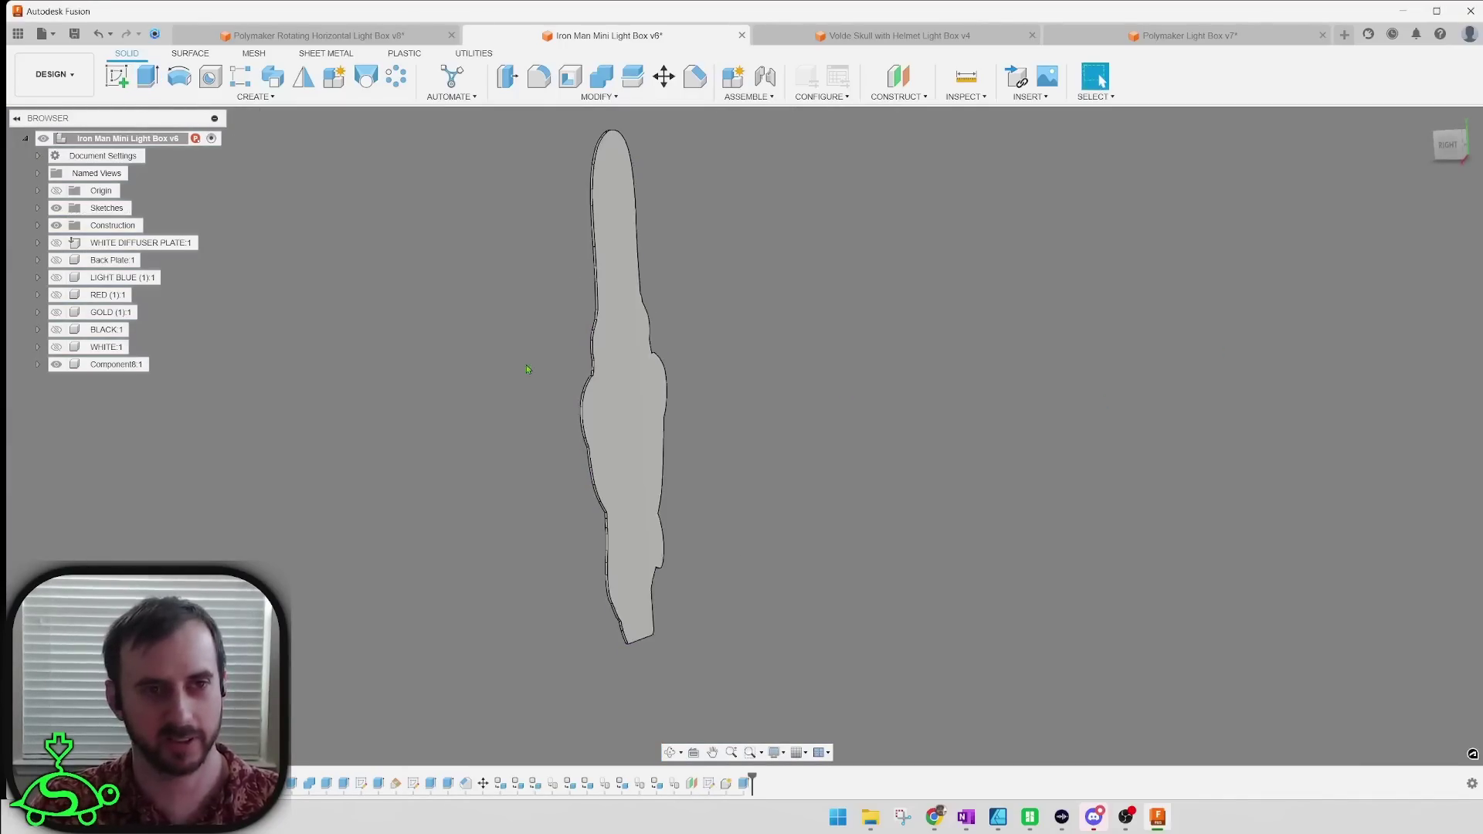
double_click(119, 367)
type("DIFFUSER:1")
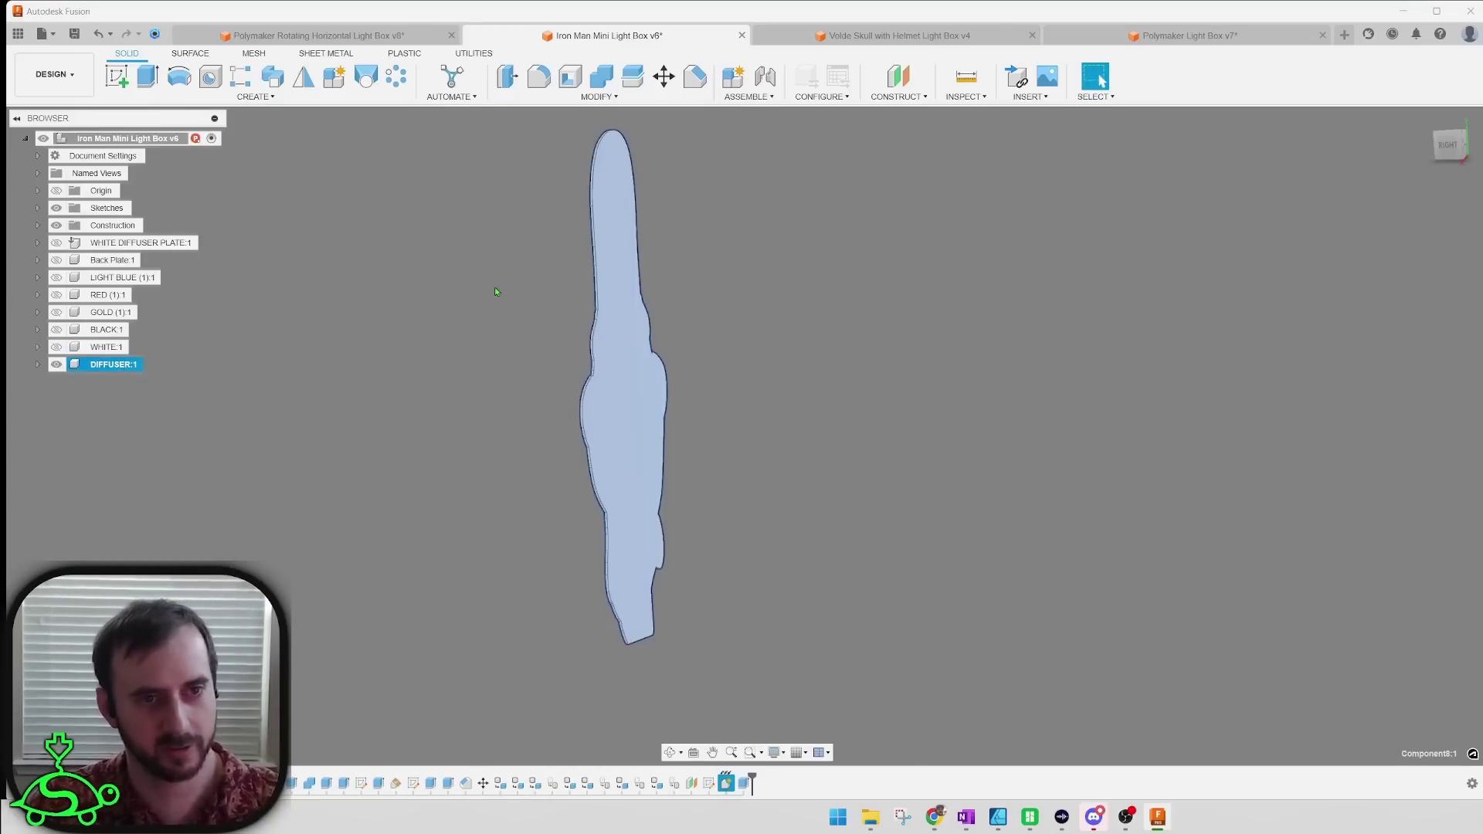
left_click(494, 286)
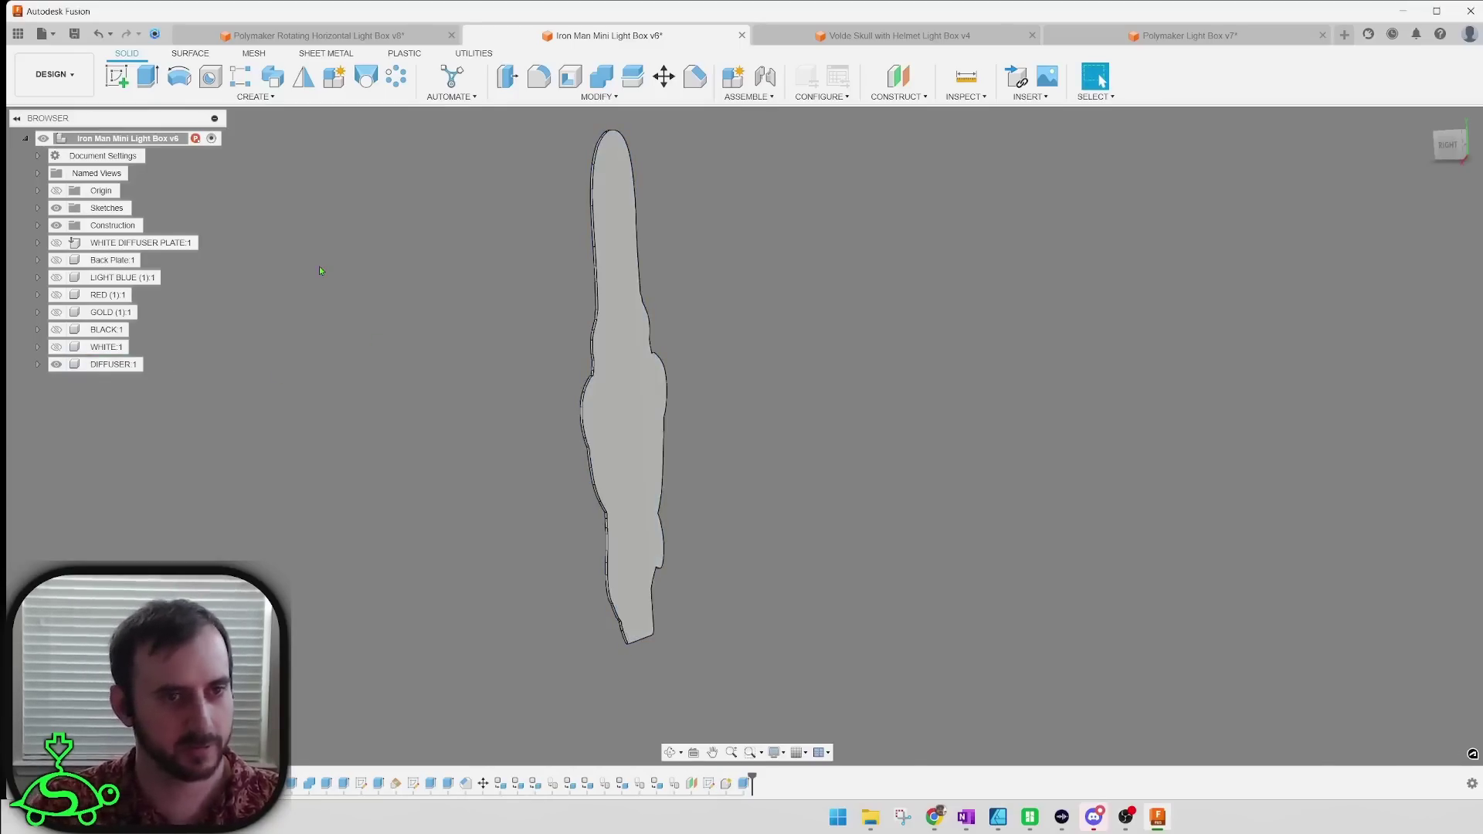
Step: Show WHITE:1, BLACK:1, GOLD (1):1 and RED (1):1 again and orbit around the diffuser
left_click(56, 347)
left_click(55, 329)
left_click(55, 312)
left_click(56, 294)
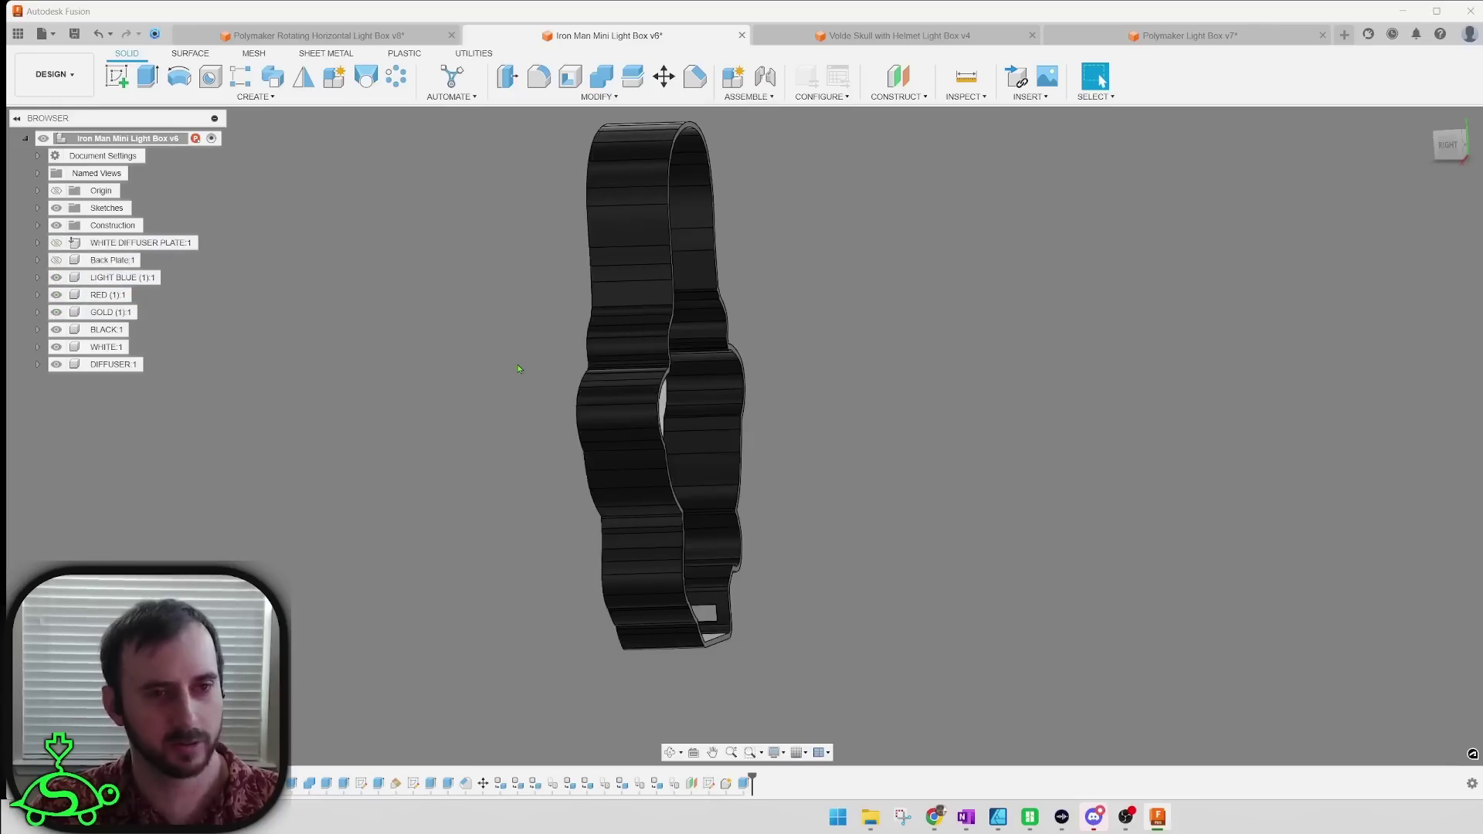
middle_click_drag(518, 368, 603, 355, "shift")
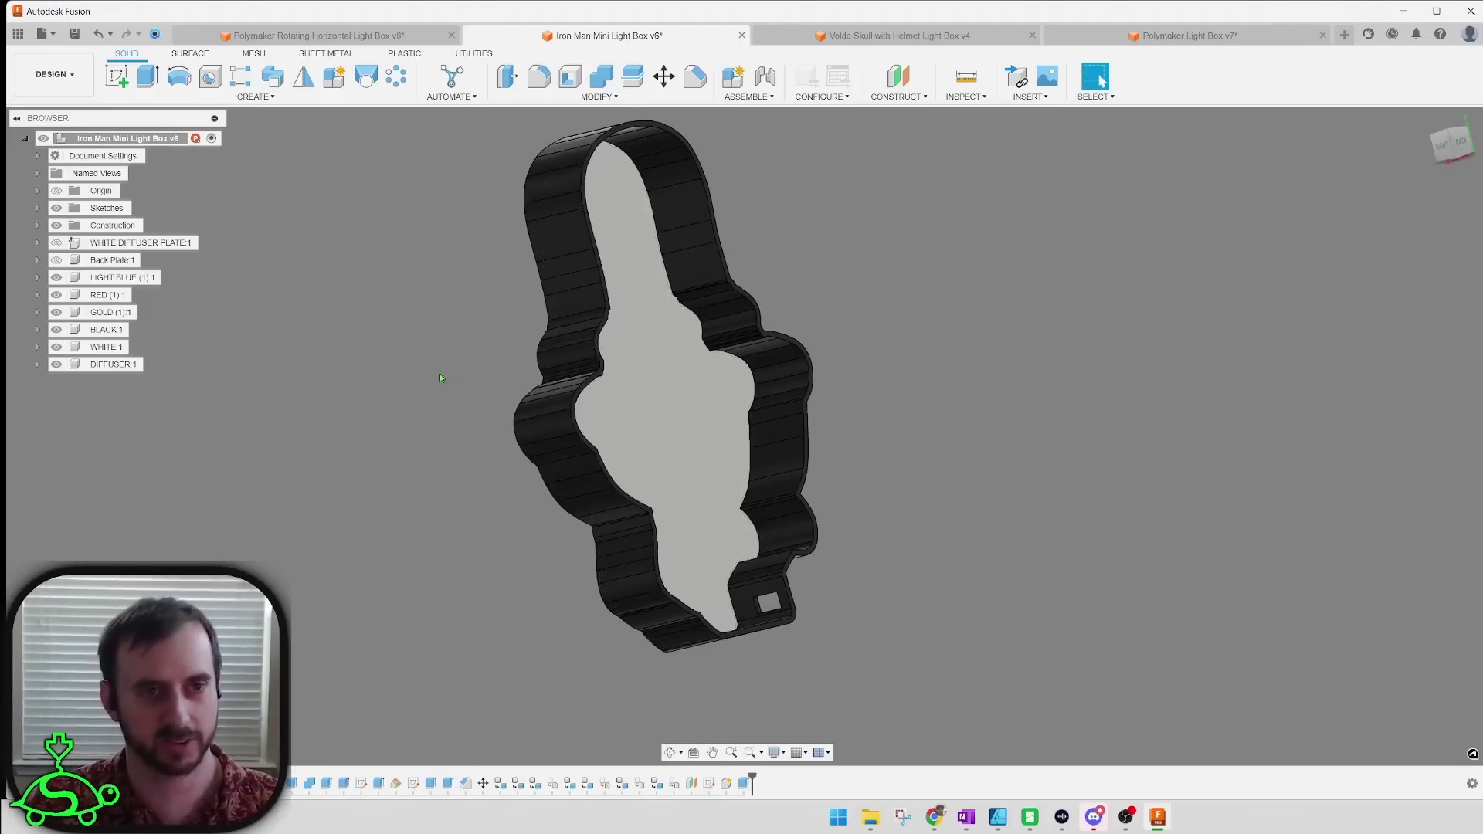
middle_click_drag(845, 271, 895, 258)
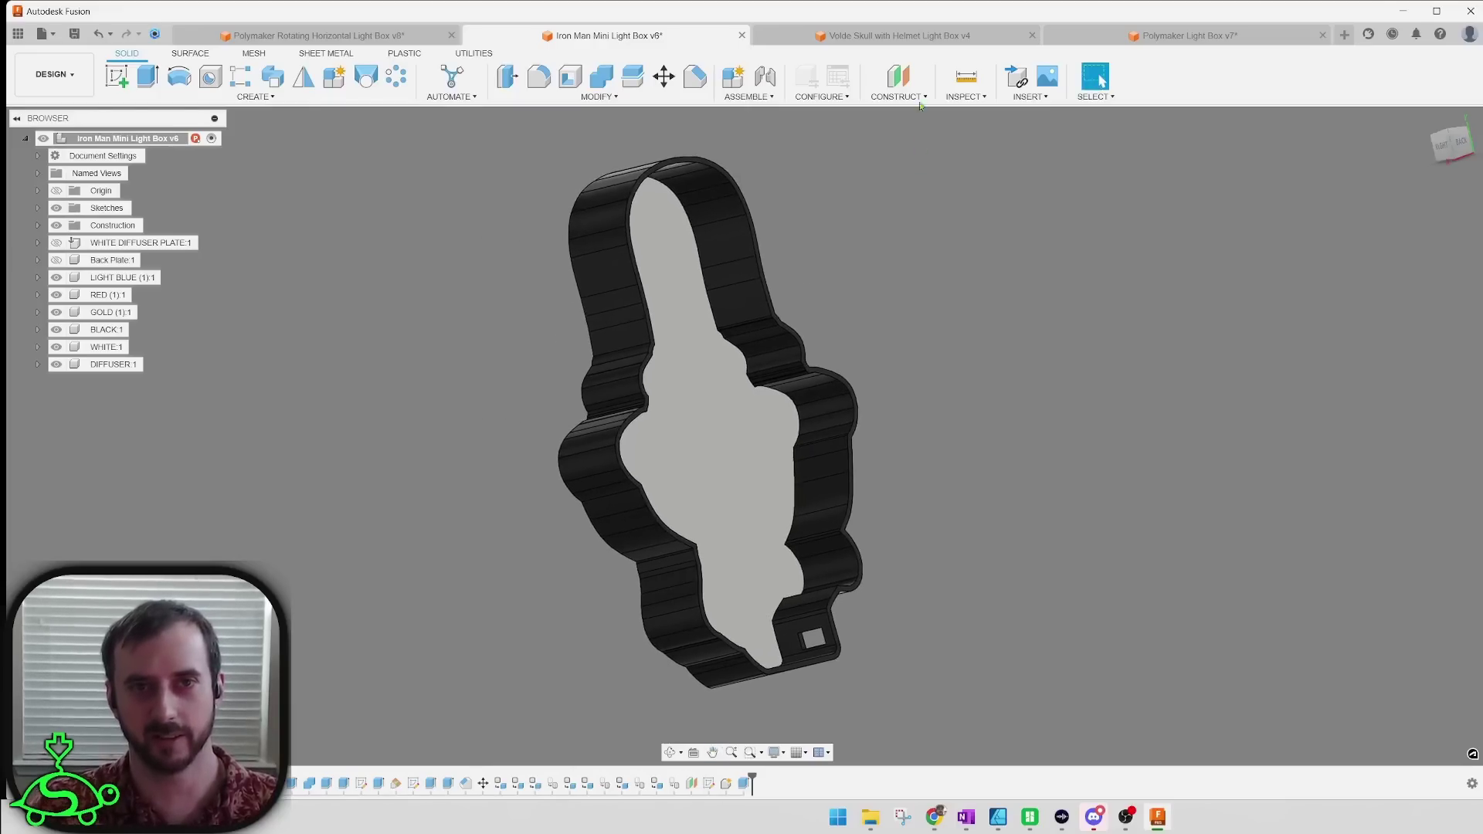
Step: Open the Volde Skull with Helmet Light Box v4 design and hide its Back Plate component
left_click(910, 39)
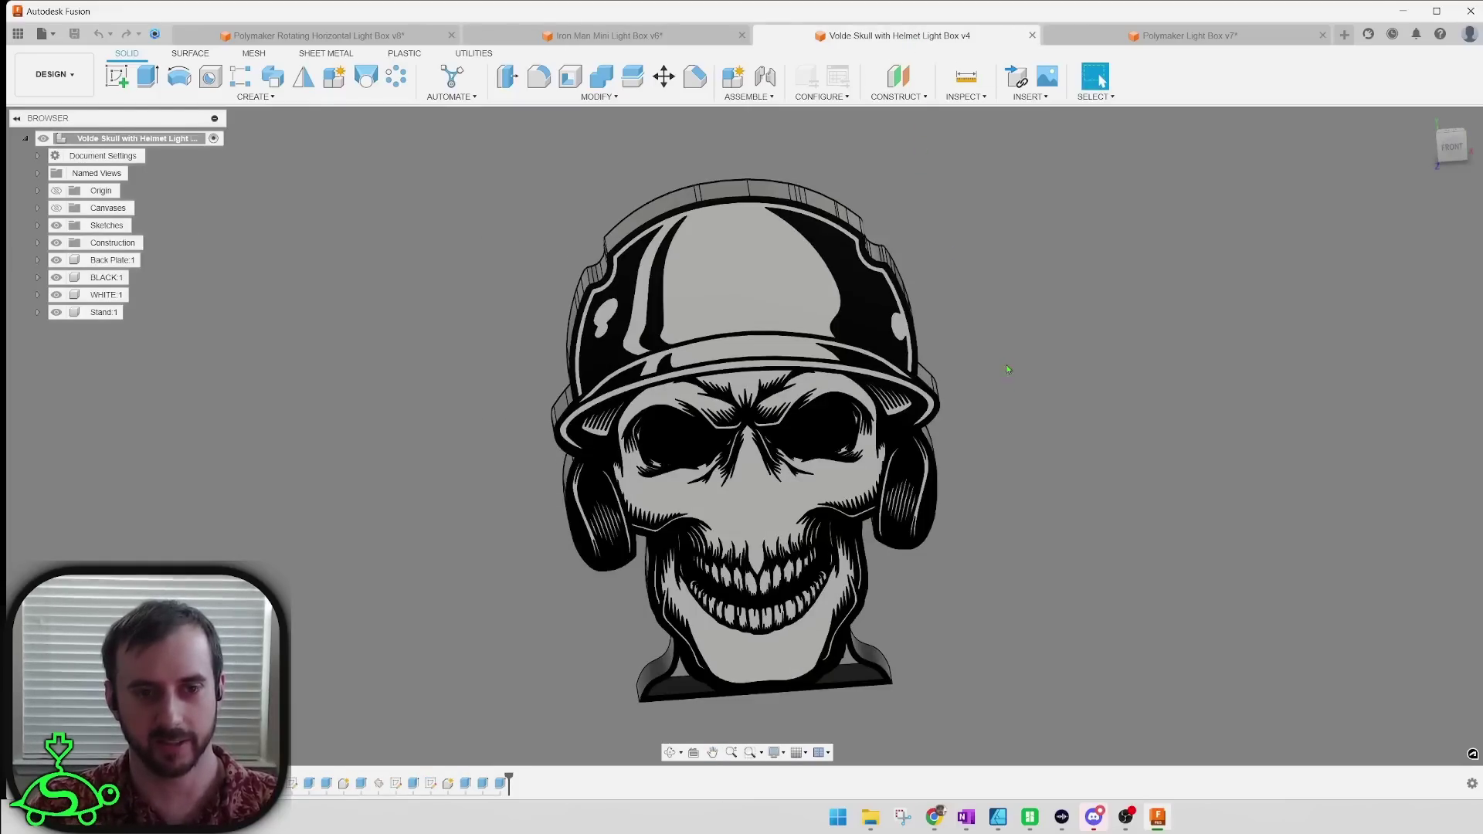
scroll(796, 611, "up", 6)
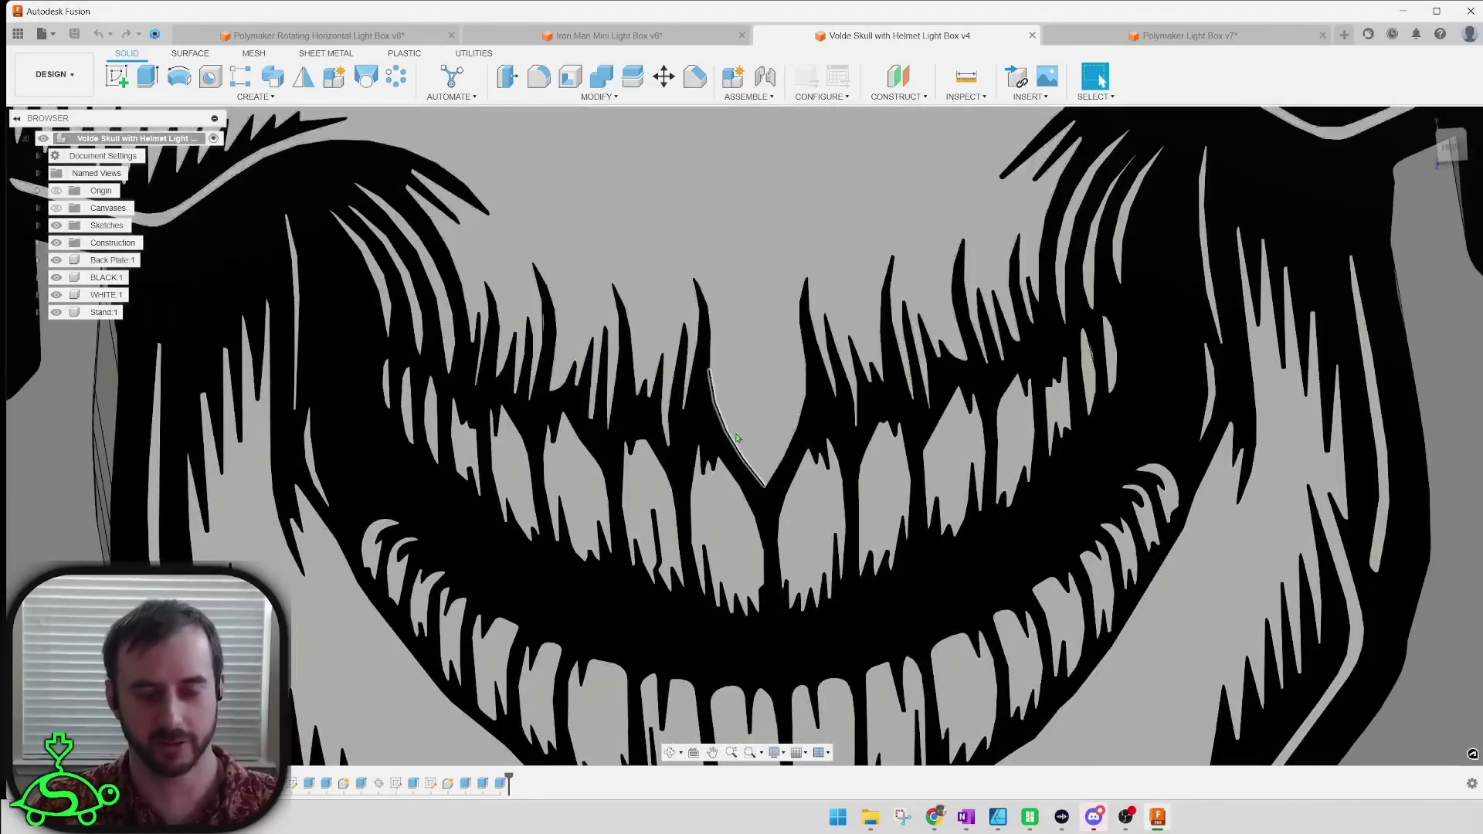
scroll(768, 421, "down", 6)
scroll(1078, 467, "up", 2)
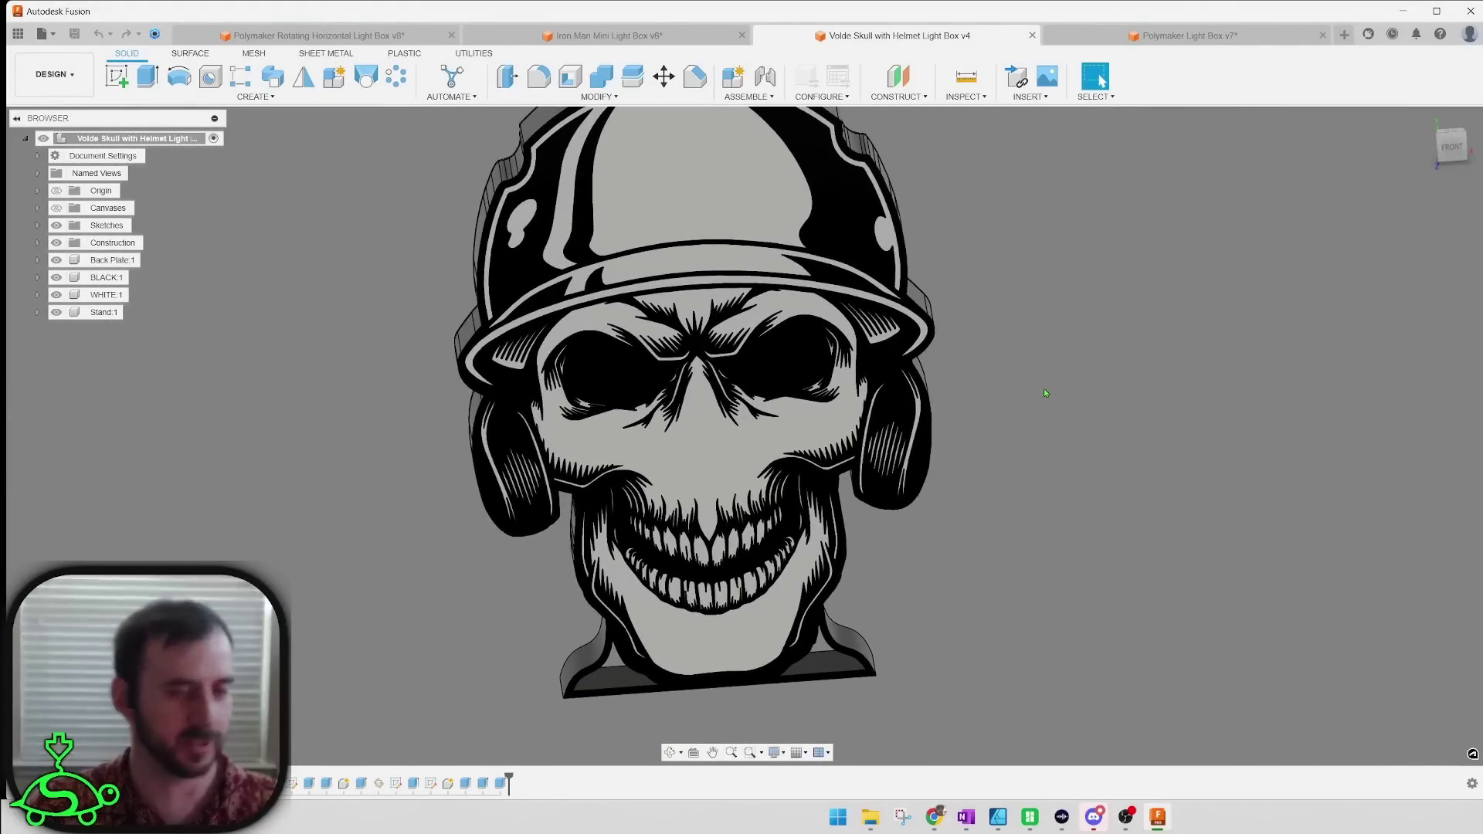
middle_click_drag(1116, 438, 804, 363, "shift")
left_click(82, 262)
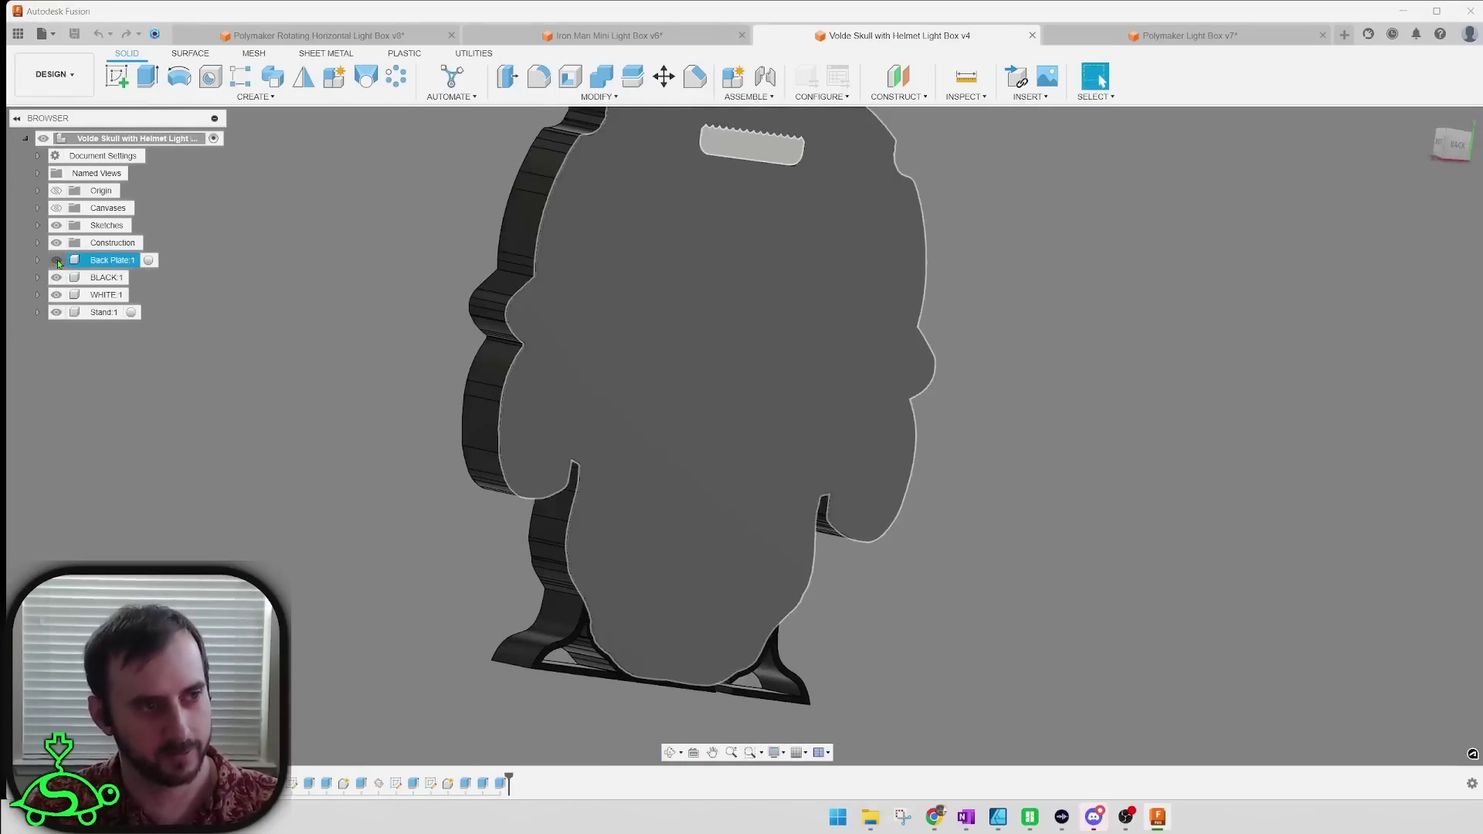
left_click(56, 260)
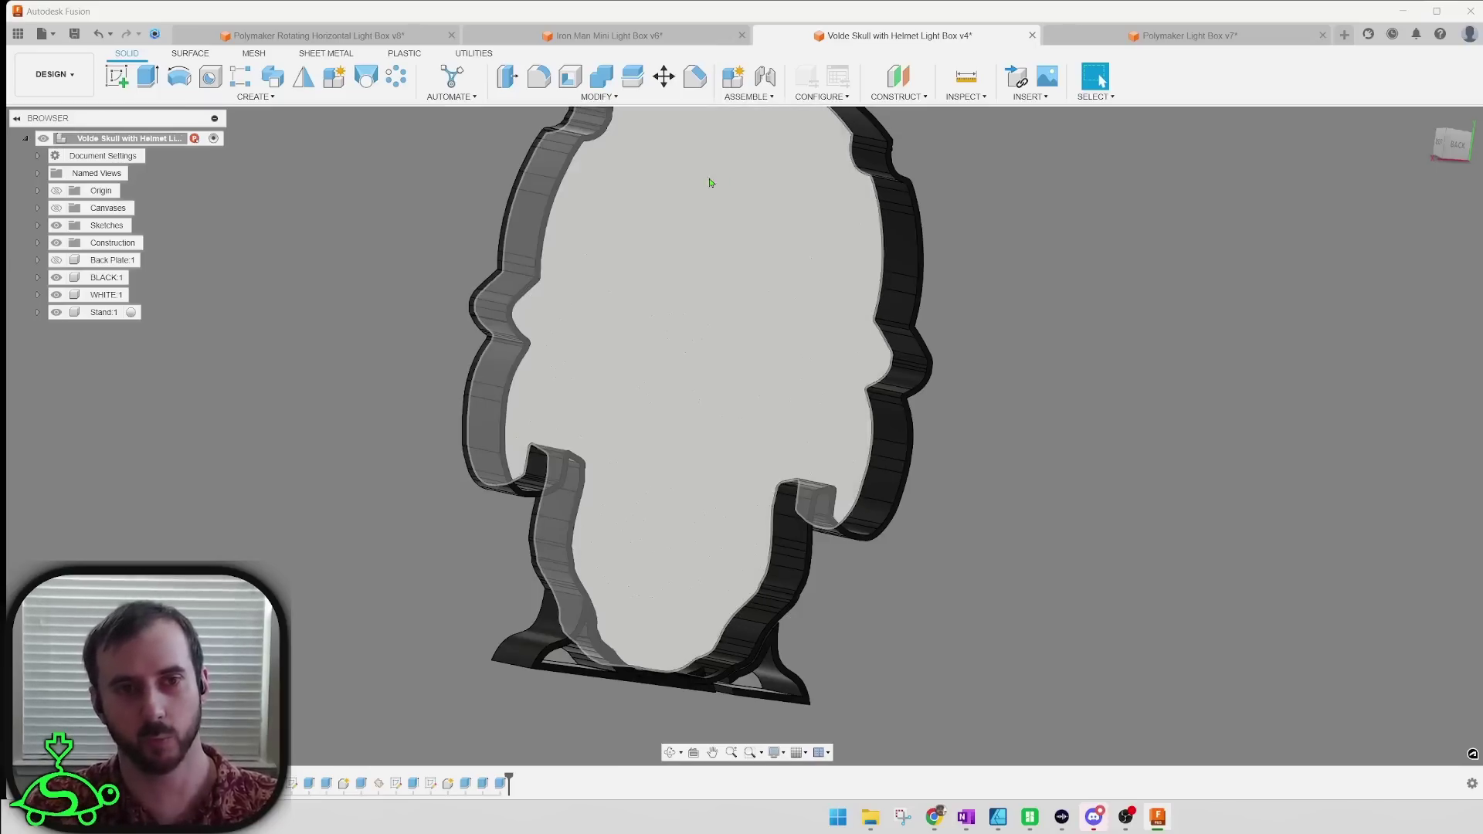
Step: Orbit around the hollow skull shell and inspect the Extrude2 feature's body
middle_click_drag(1156, 391, 772, 375, "shift")
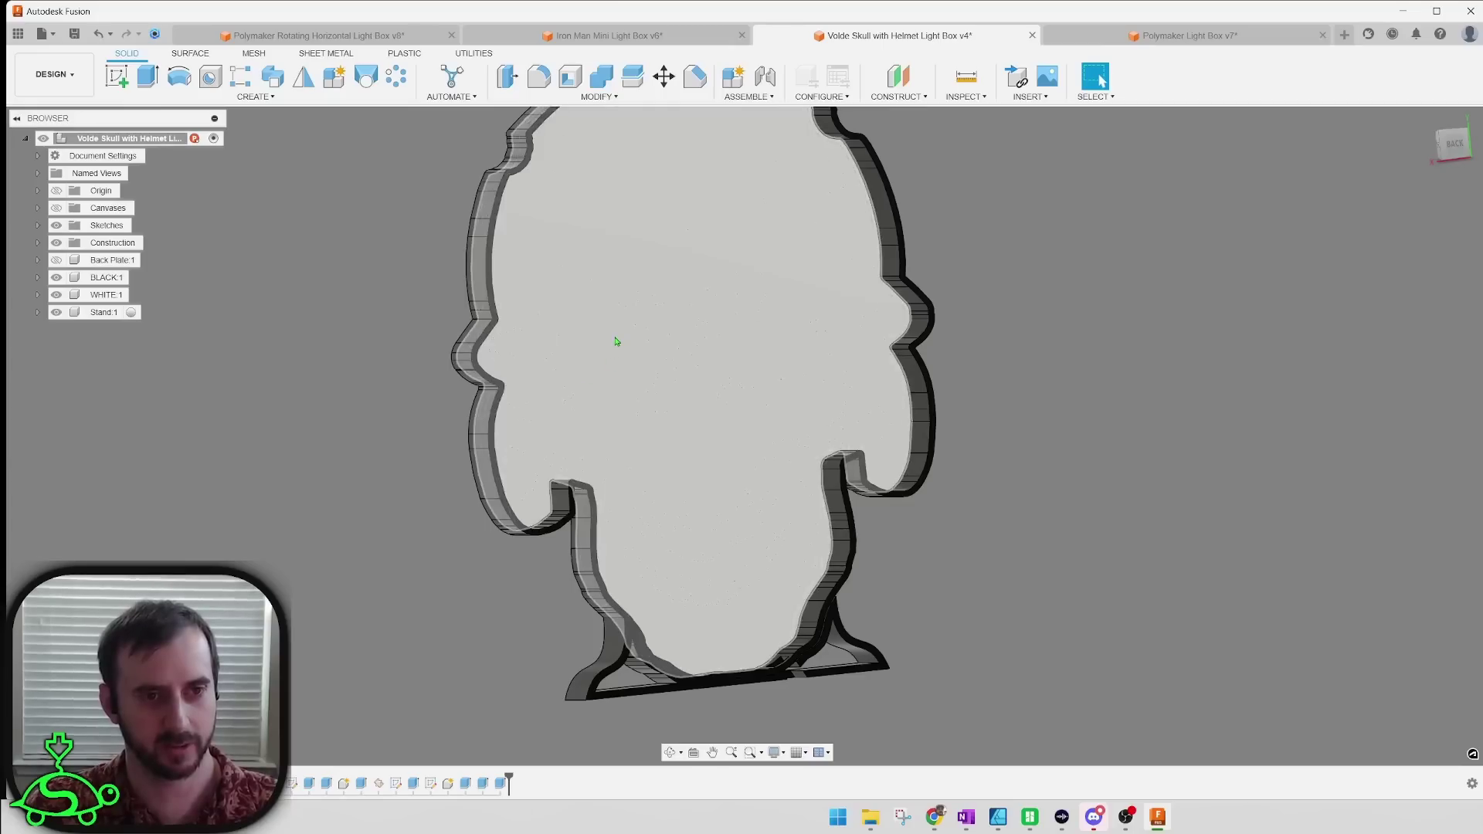
left_click(501, 782)
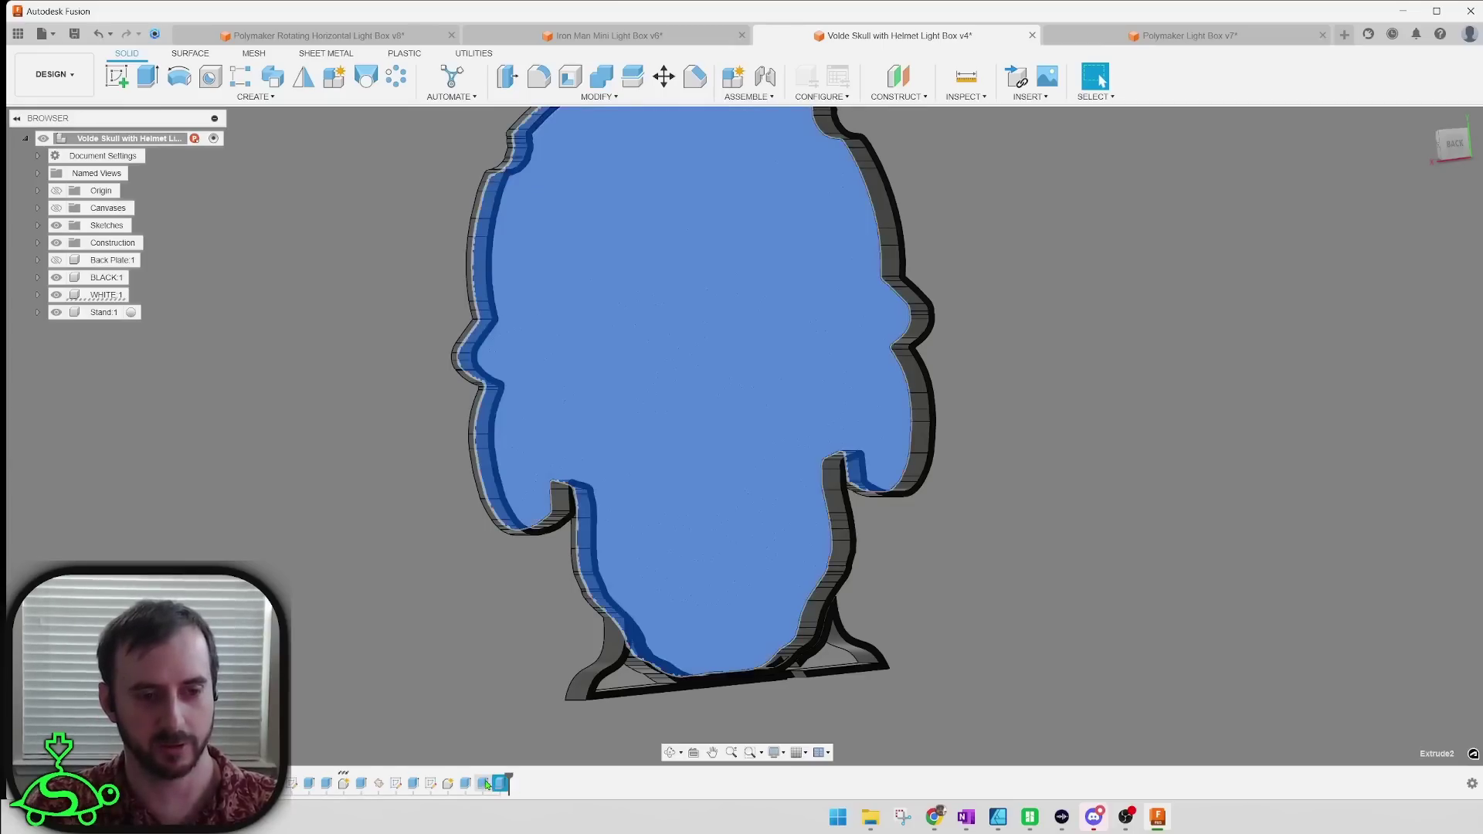
left_click(363, 402)
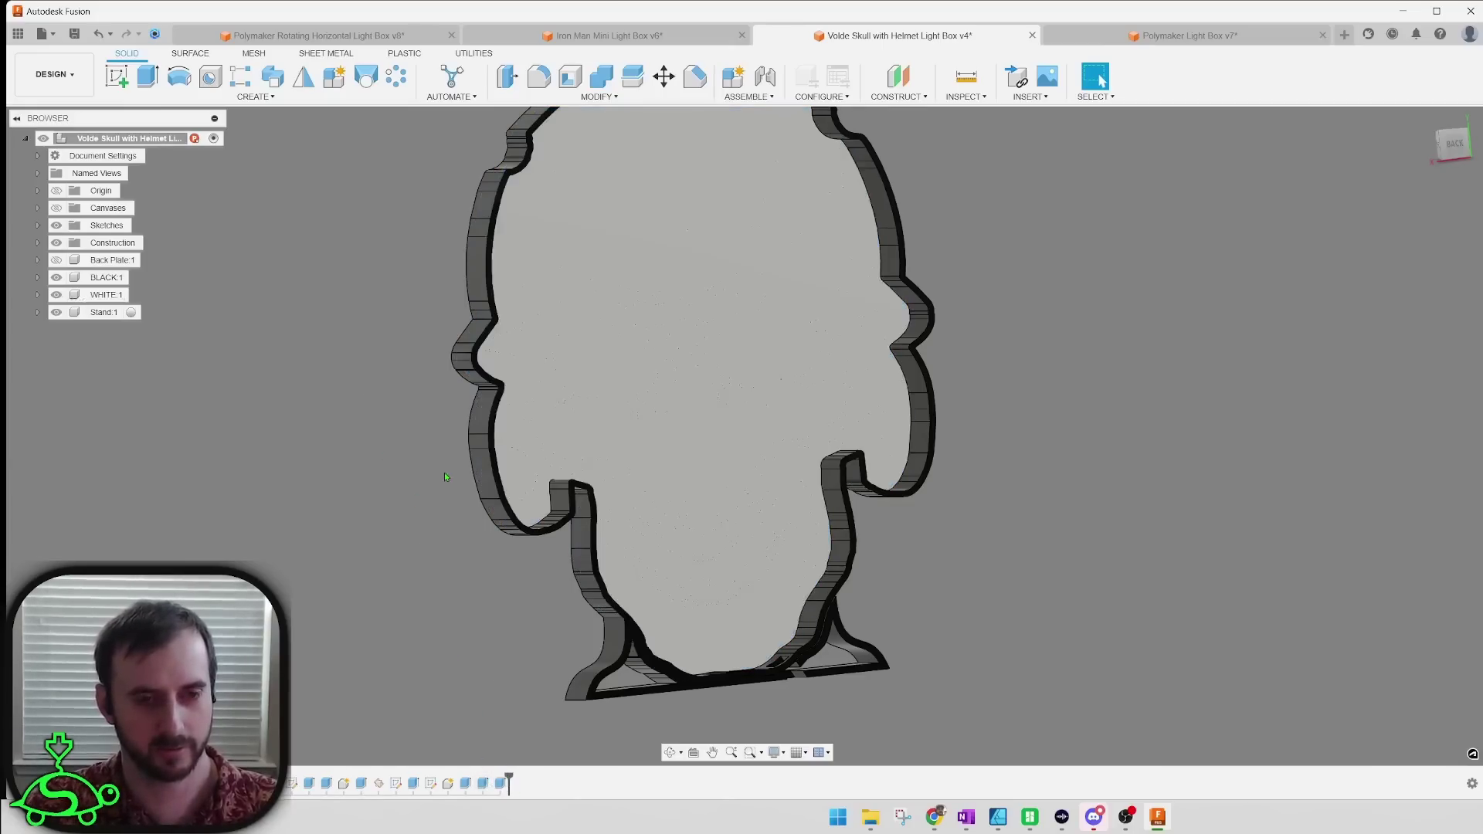
Step: In Polymaker Light Box v7, start a 0.00 mm offset plane on the teal logo face
left_click(1185, 37)
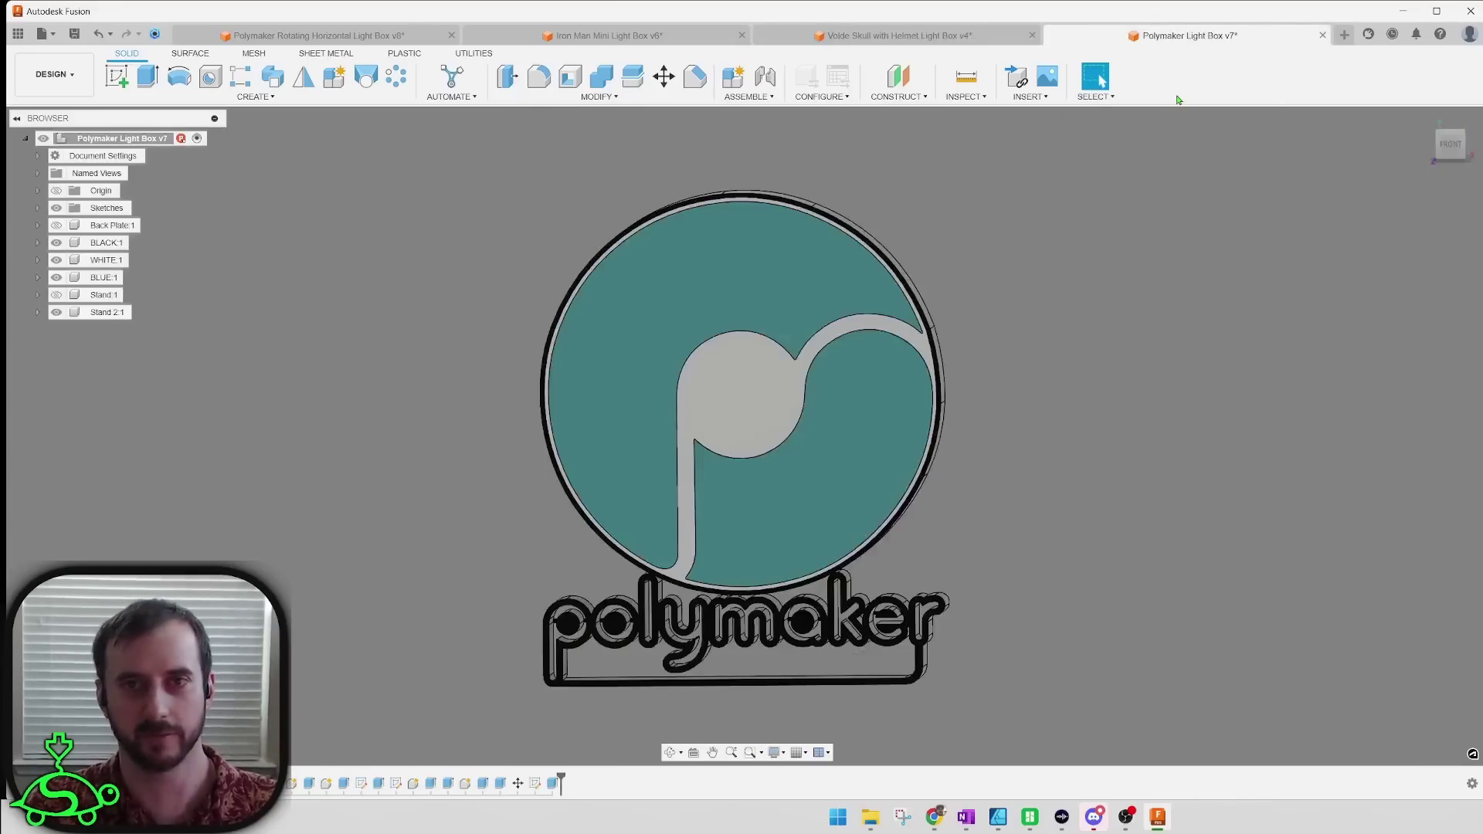
middle_click_drag(1213, 429, 1020, 394, "shift")
scroll(857, 256, "up", 4)
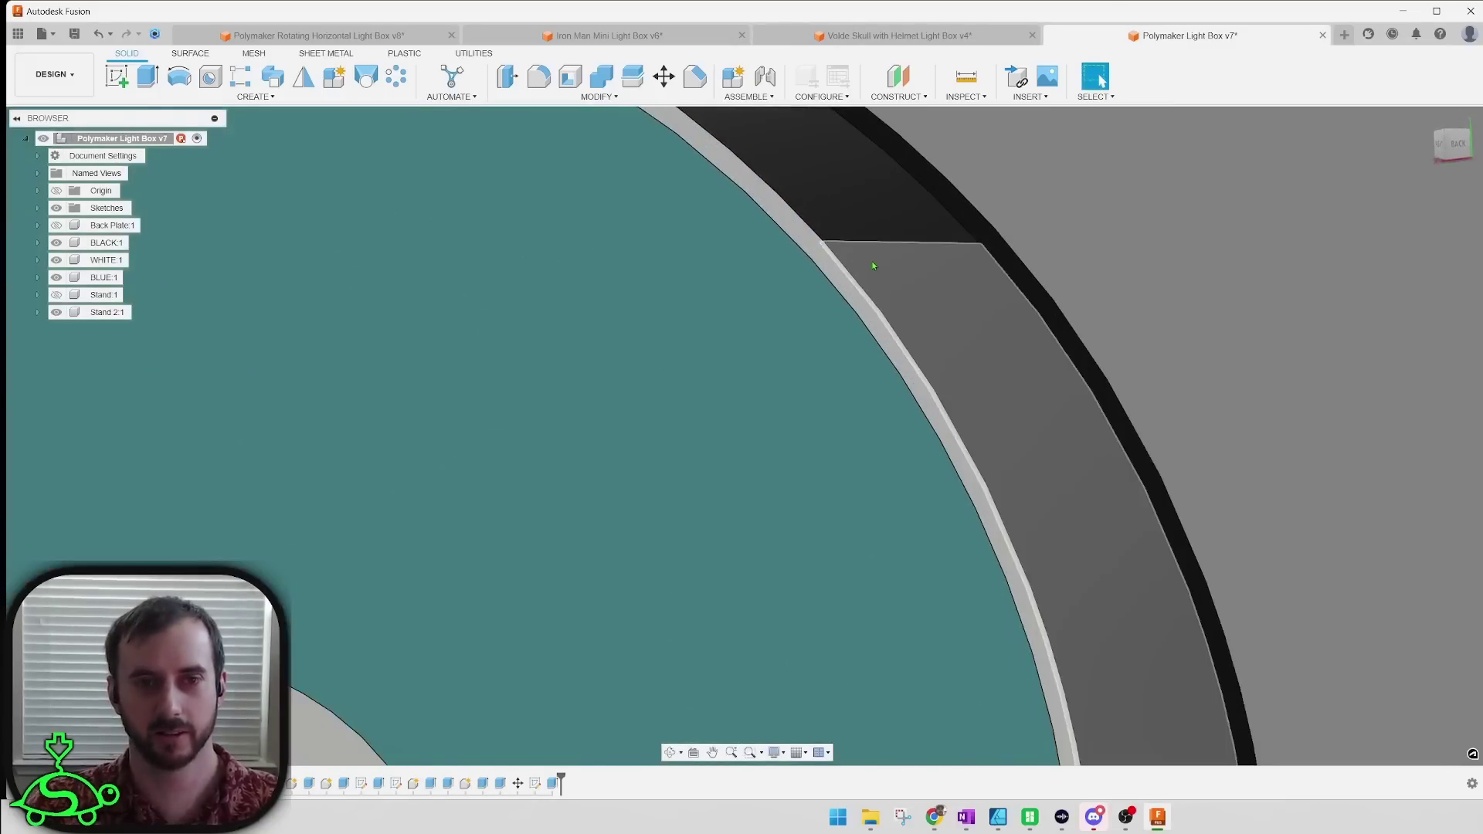
left_click(899, 77)
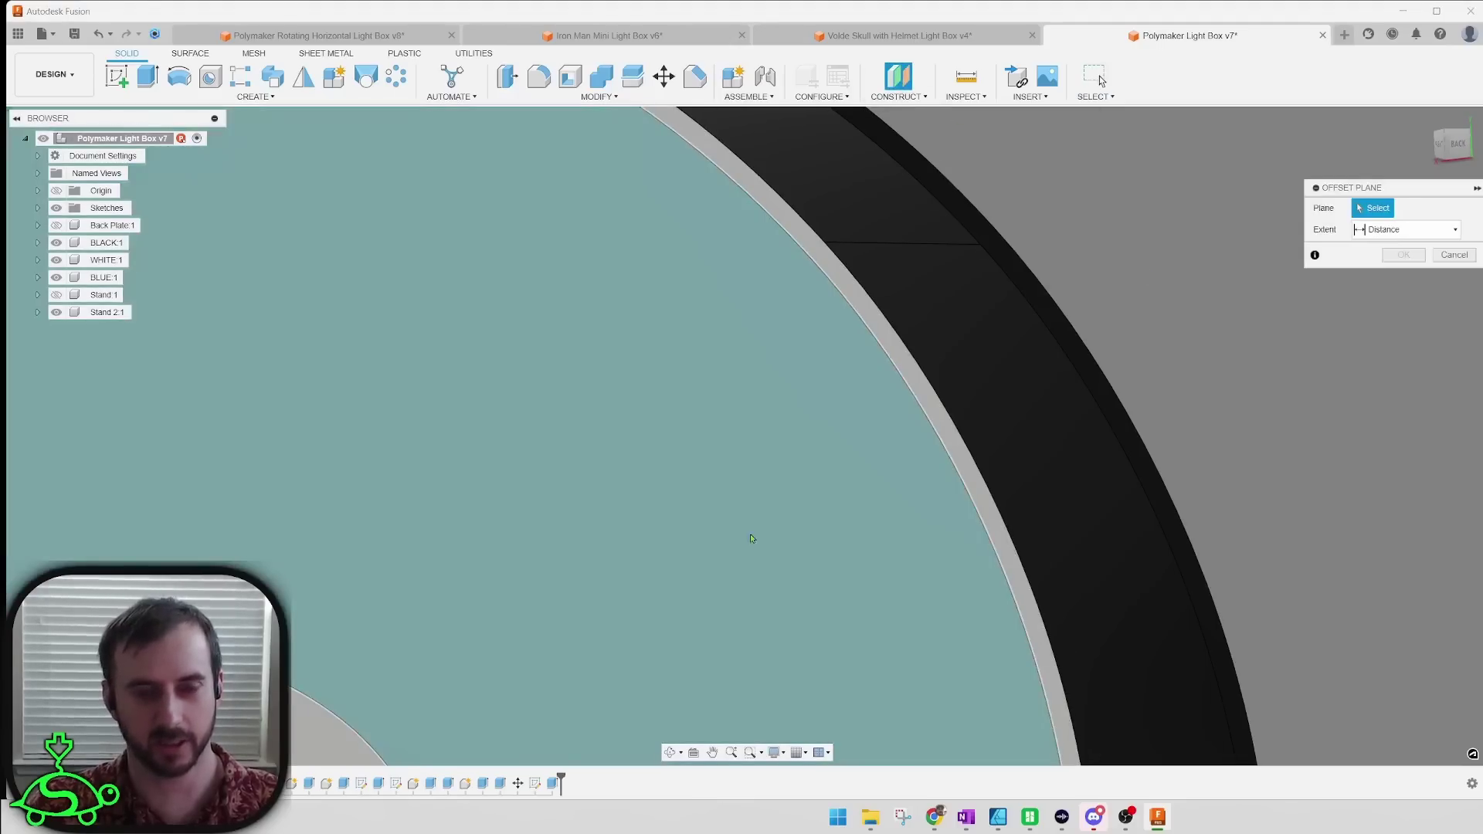
scroll(700, 440, "down", 3)
left_click(737, 372)
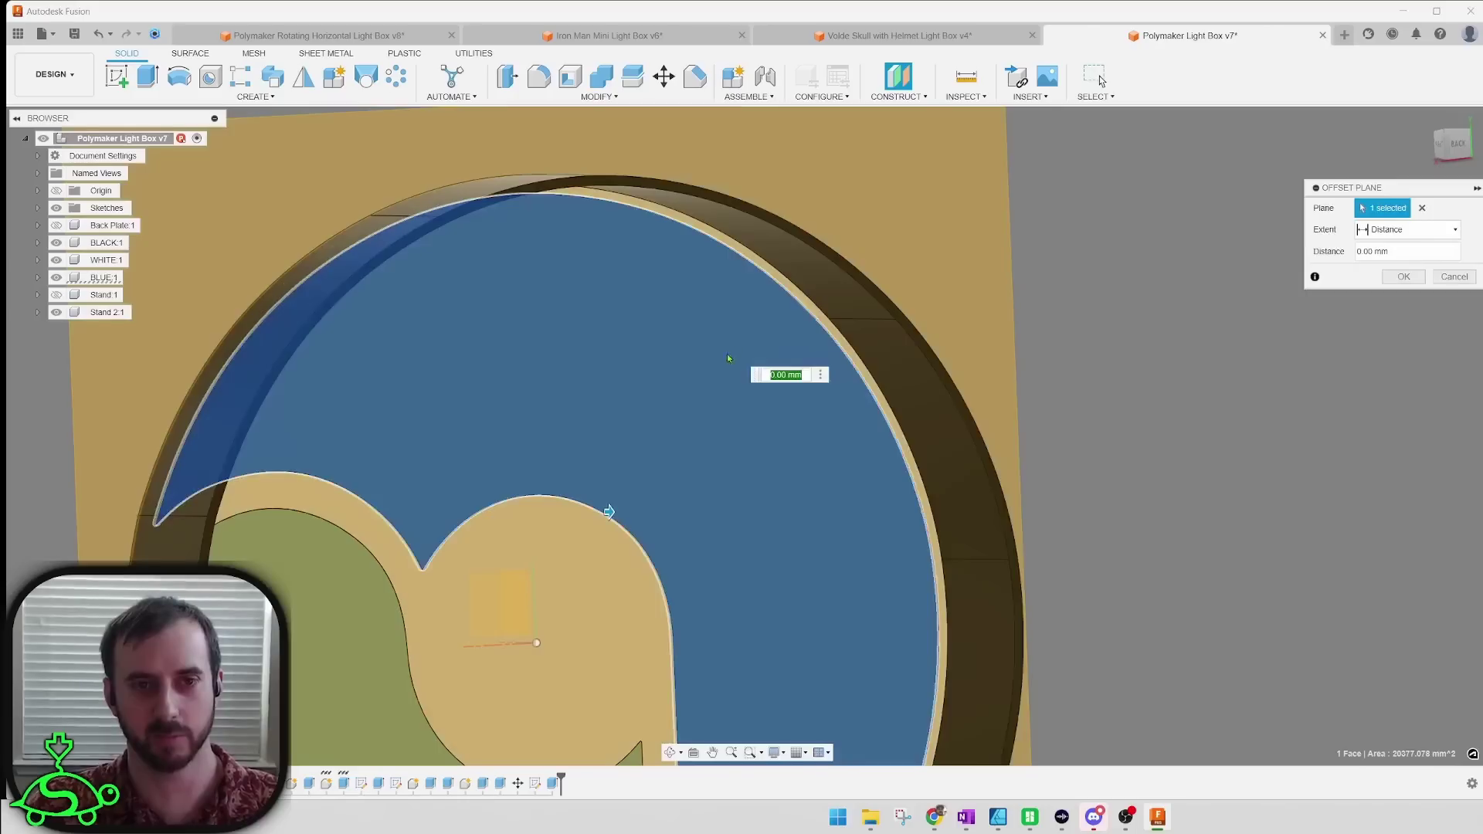
left_click(1402, 276)
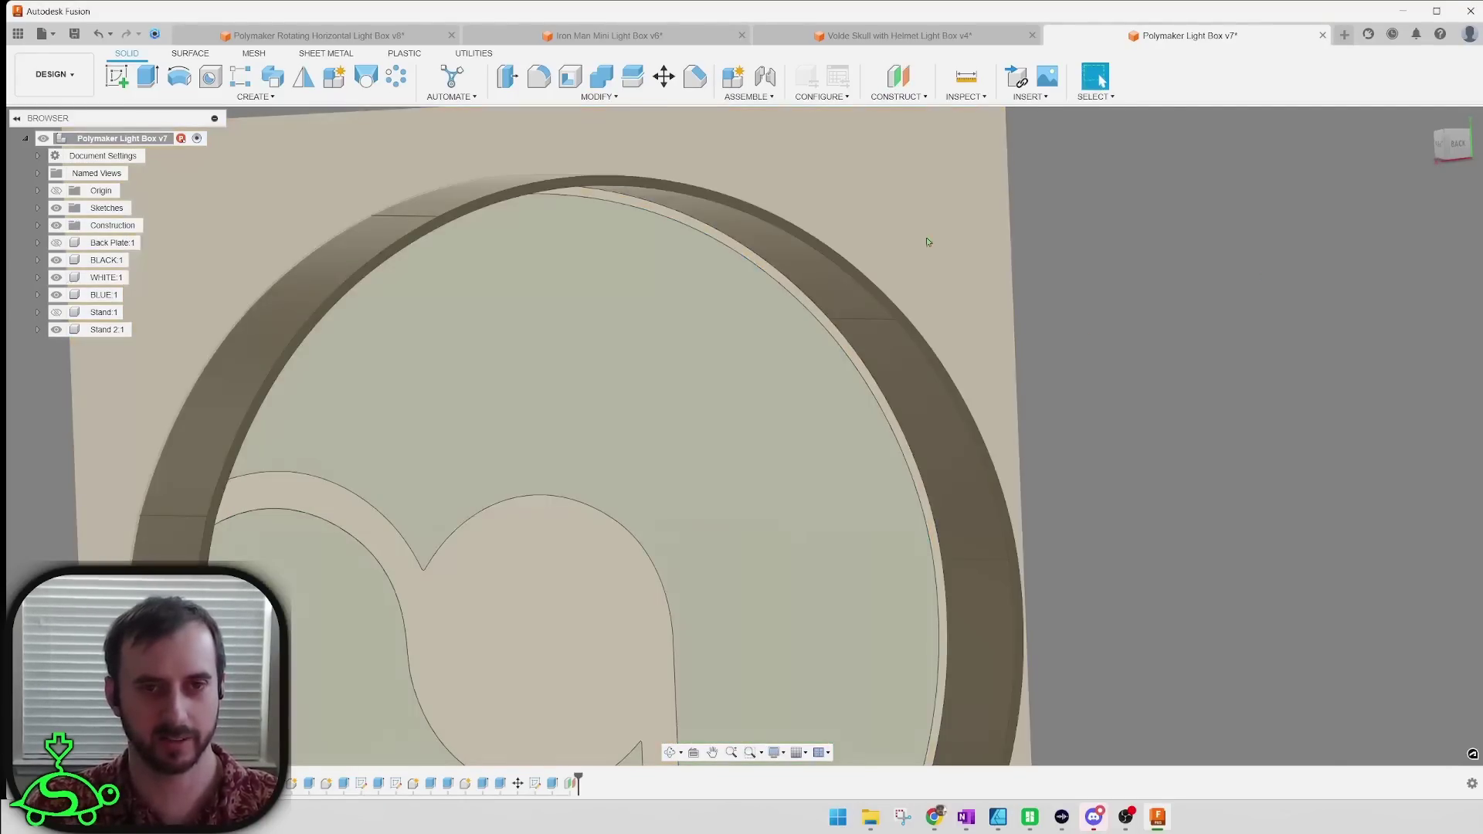
left_click(117, 76)
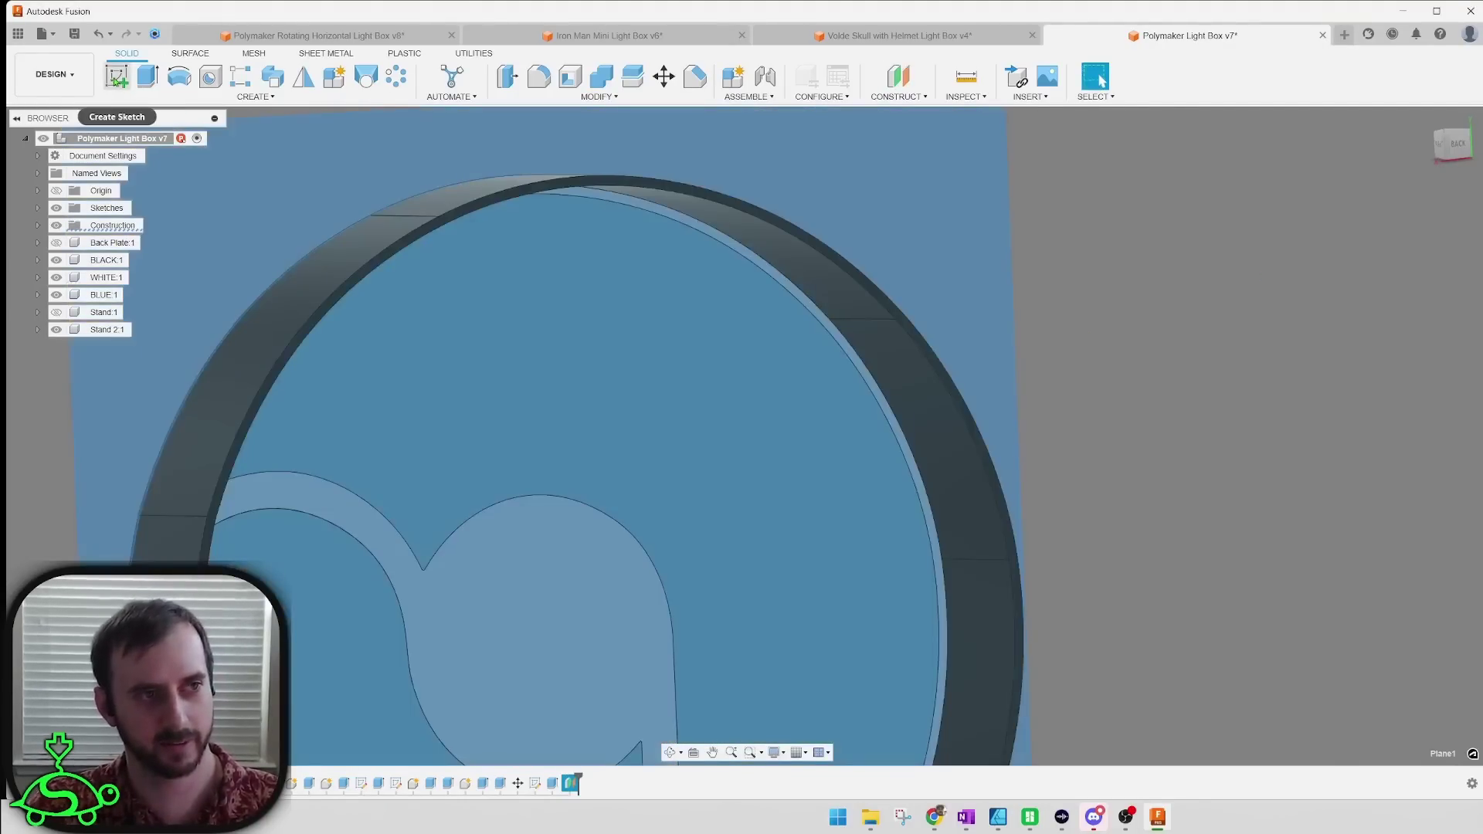
left_click(122, 123)
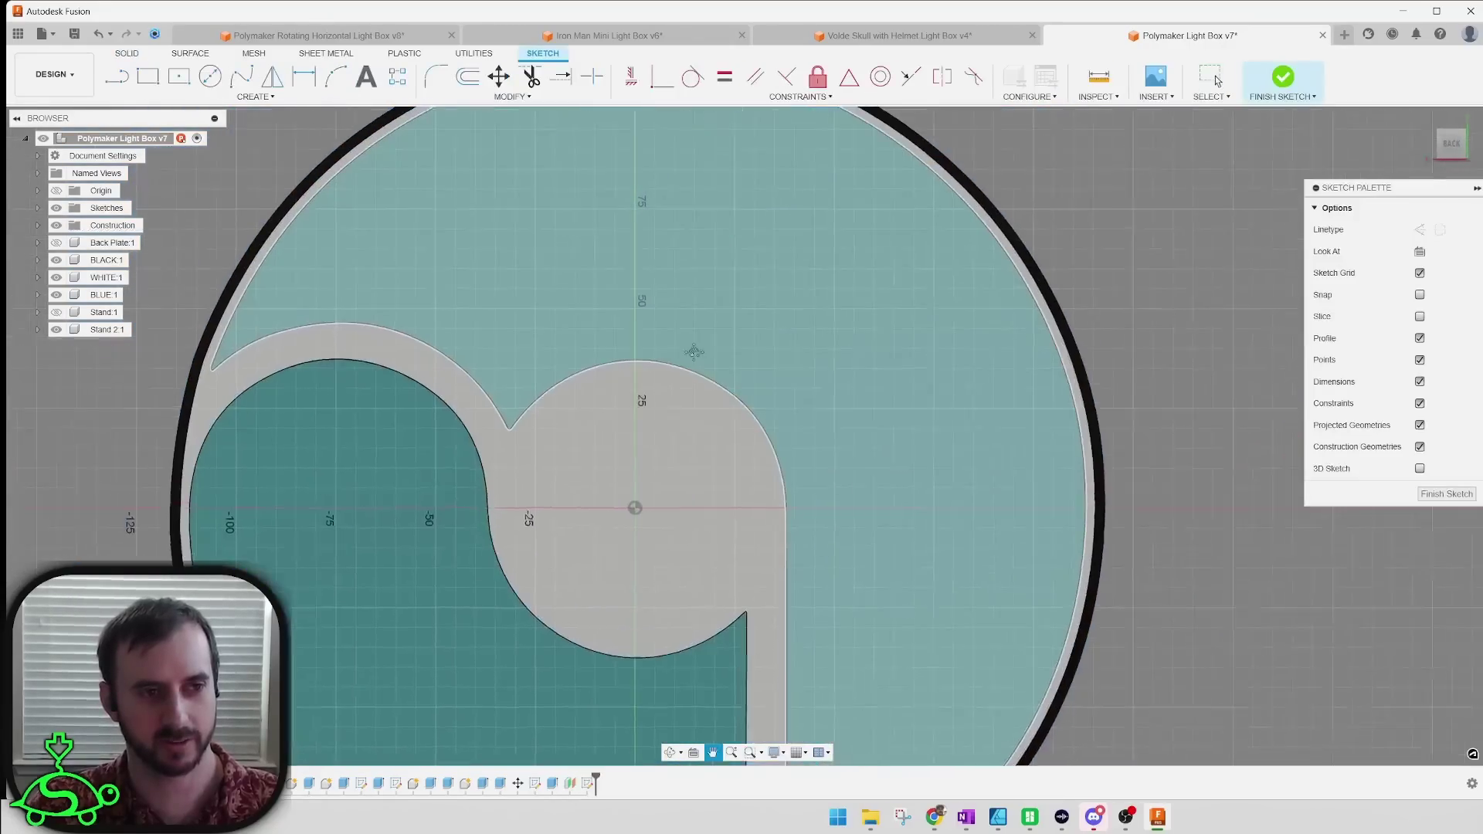
middle_click_drag(693, 352, 639, 419)
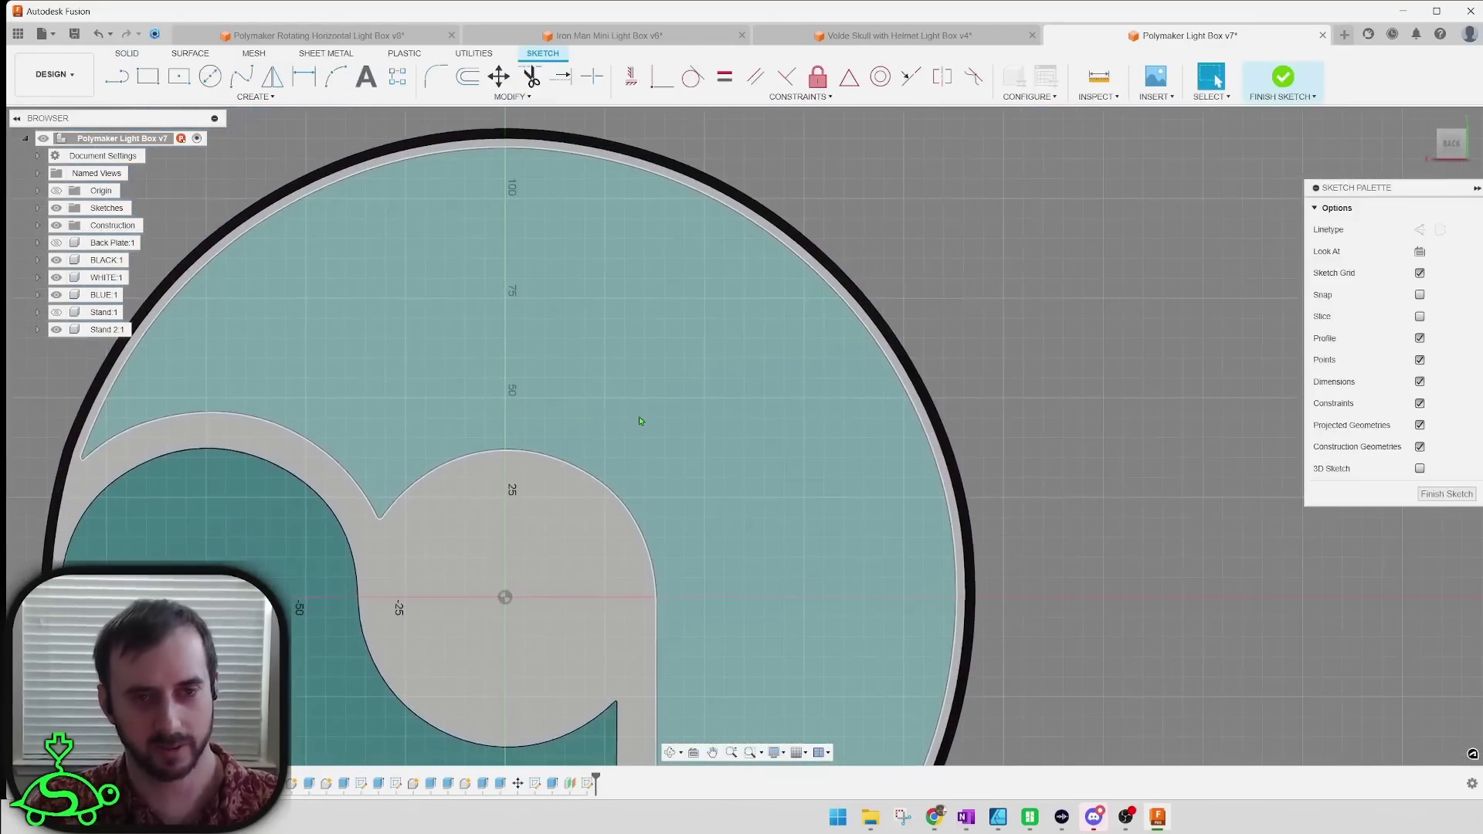
key("p")
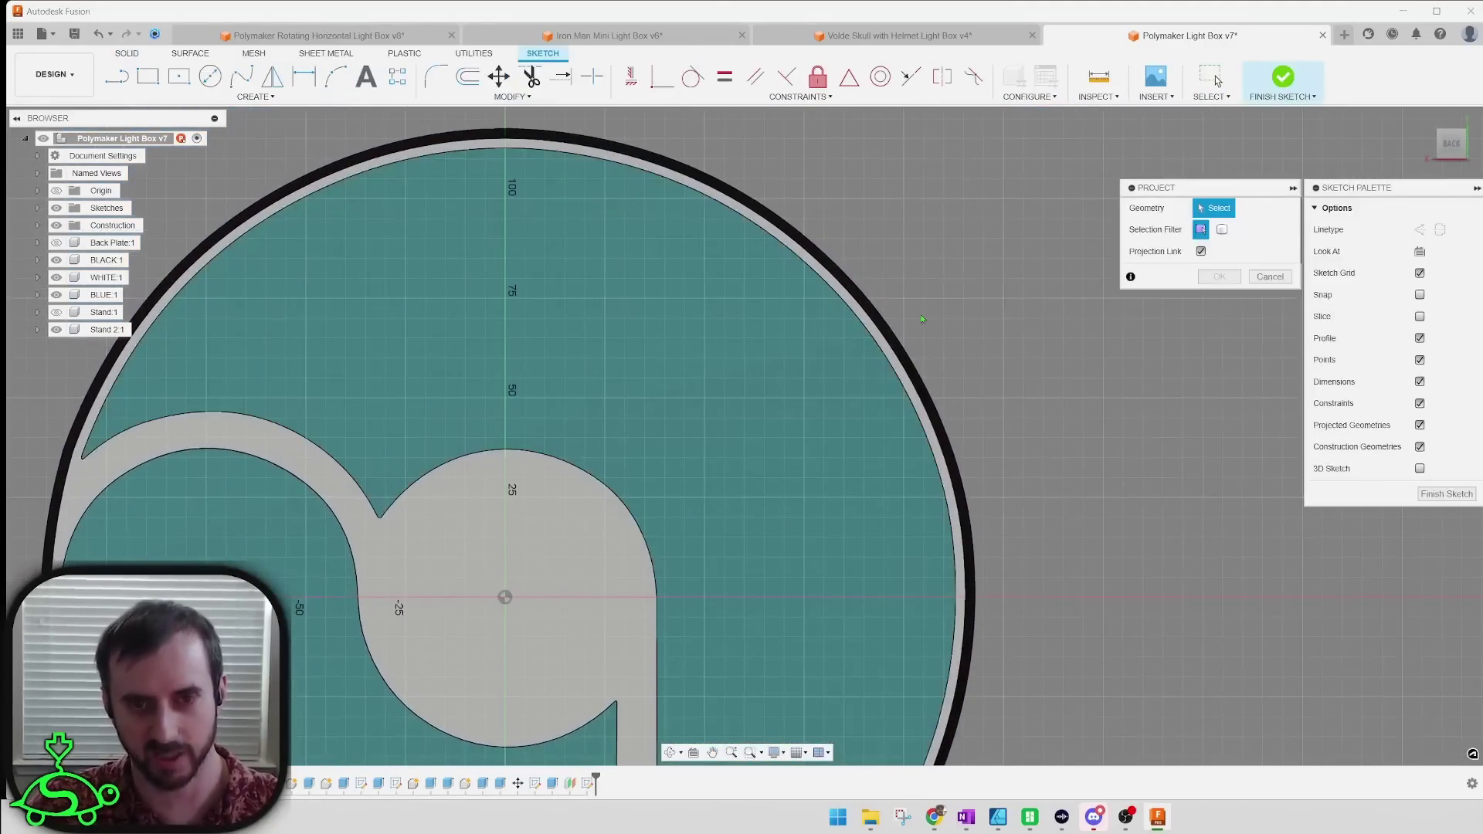
scroll(862, 287, "up", 4)
left_click(863, 291)
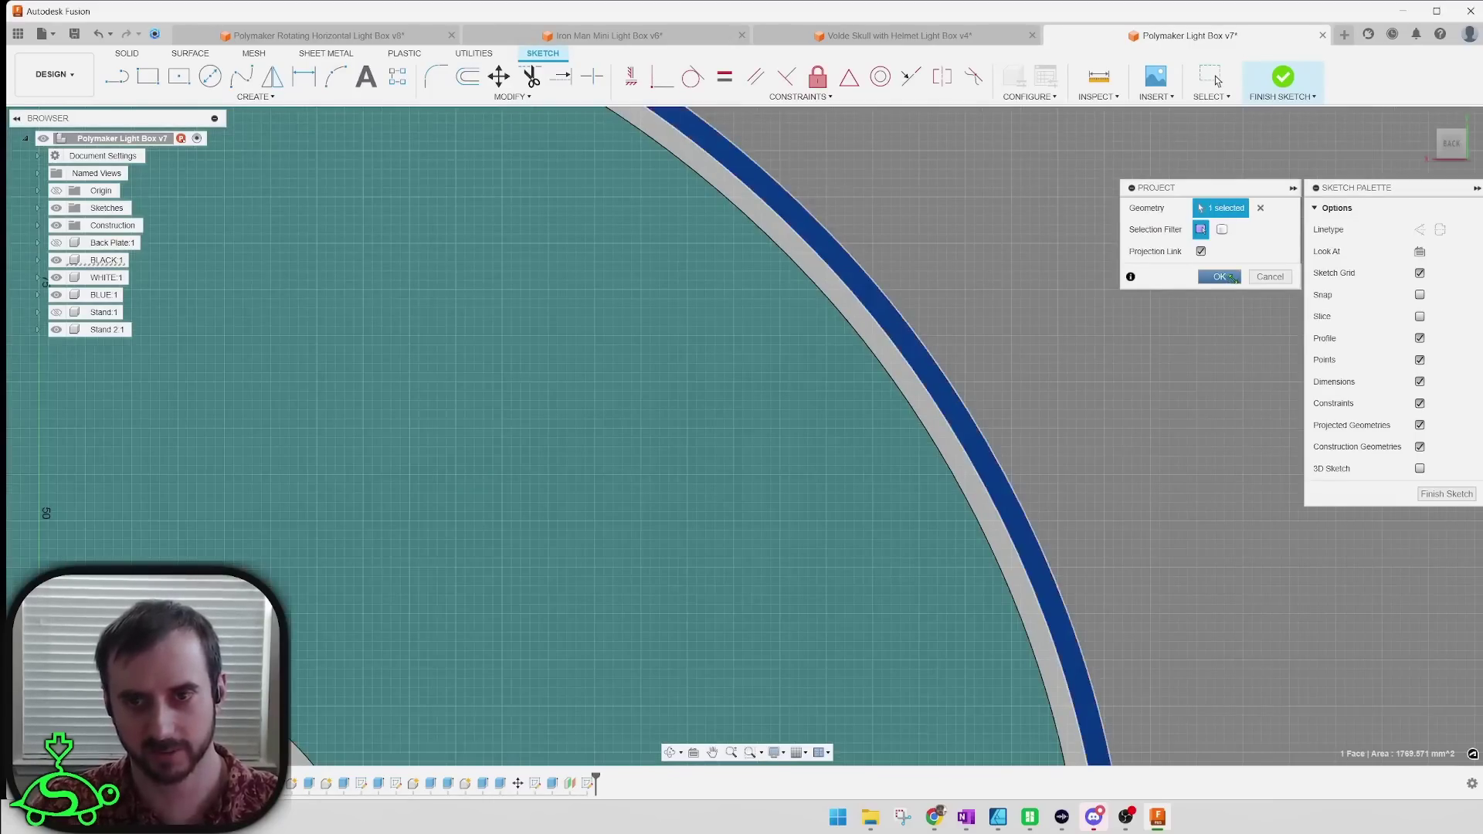
left_click(1218, 278)
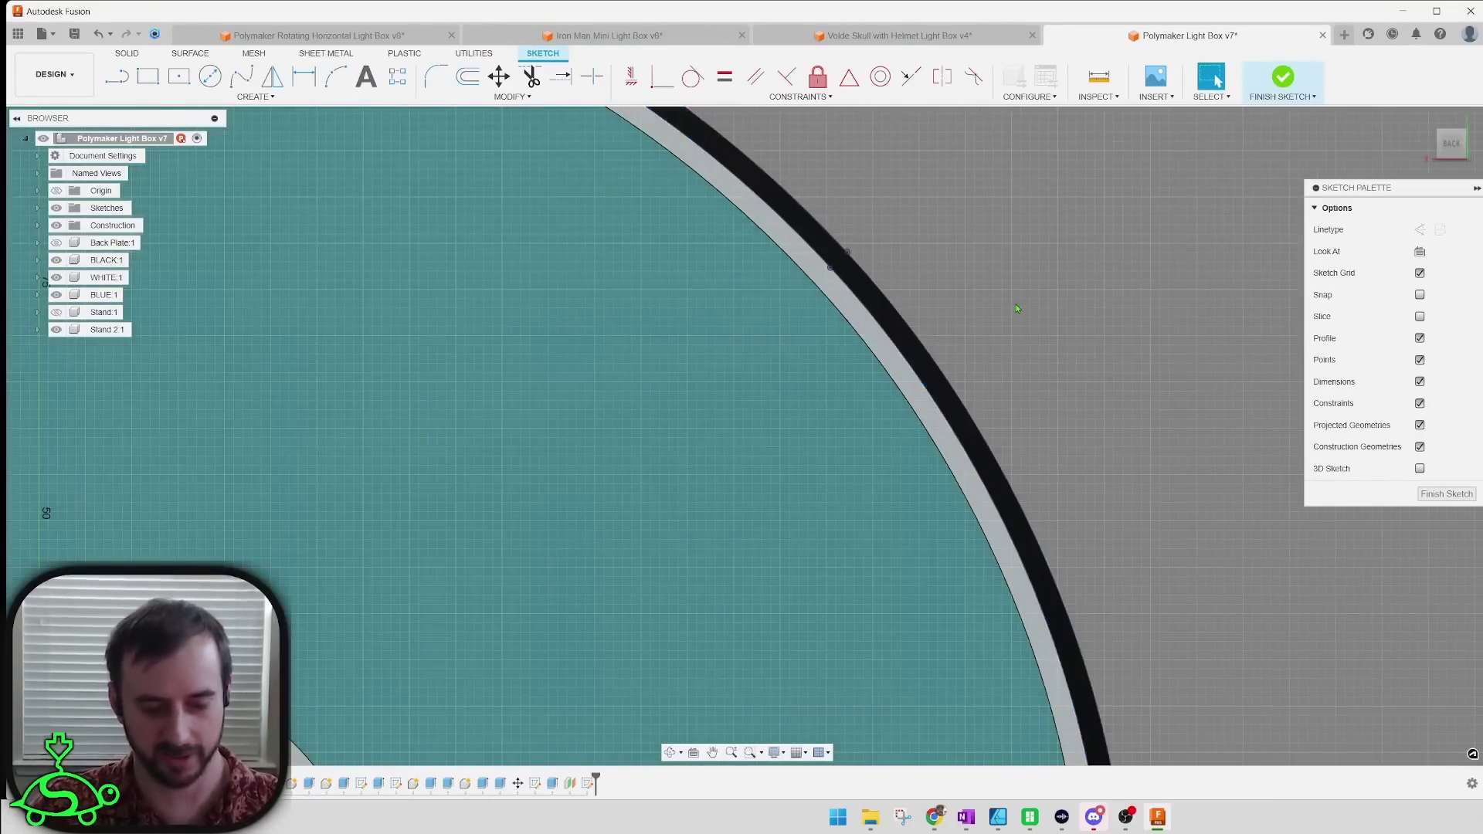
key("o")
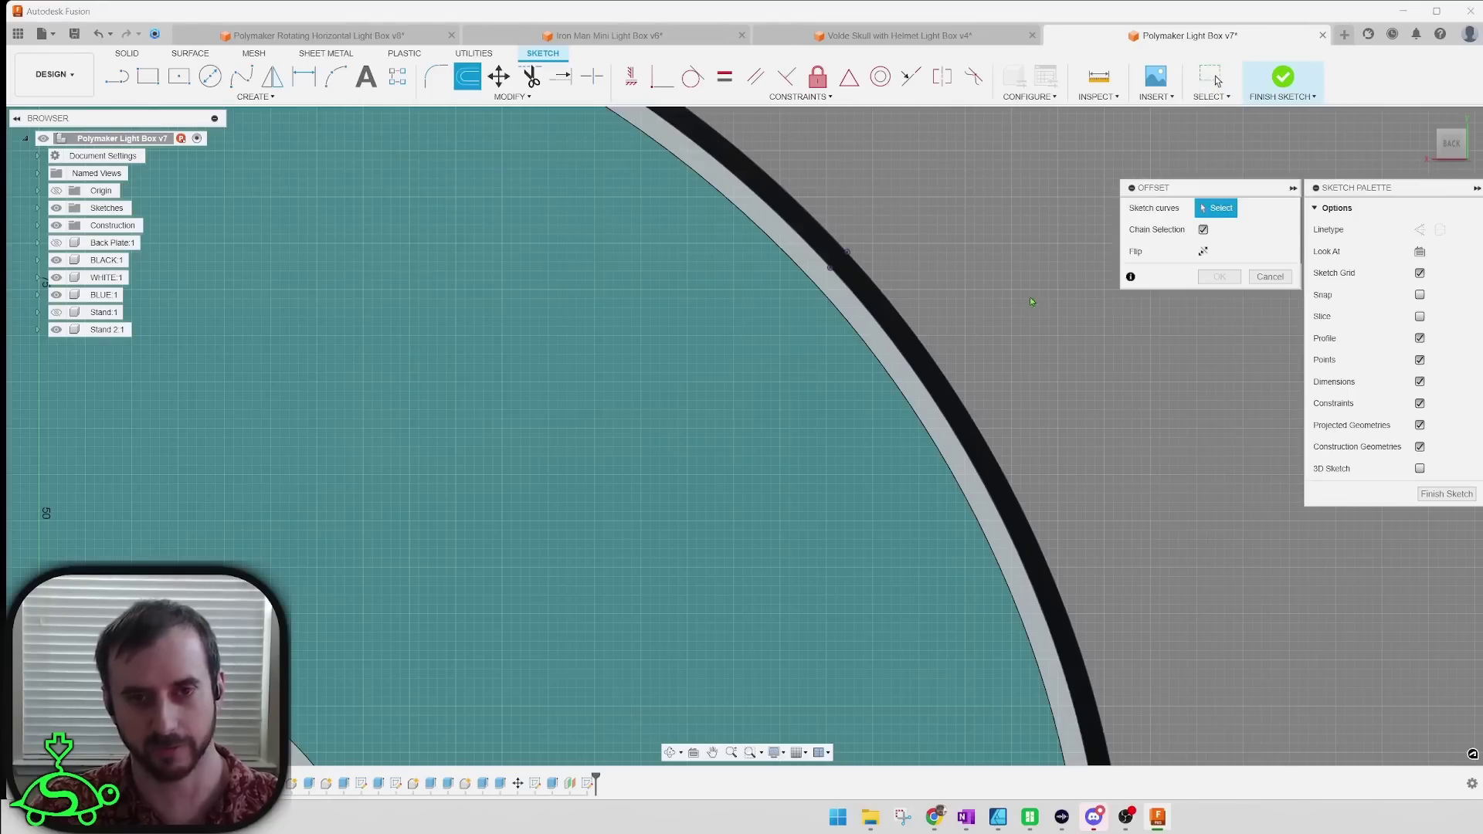
left_click(867, 342)
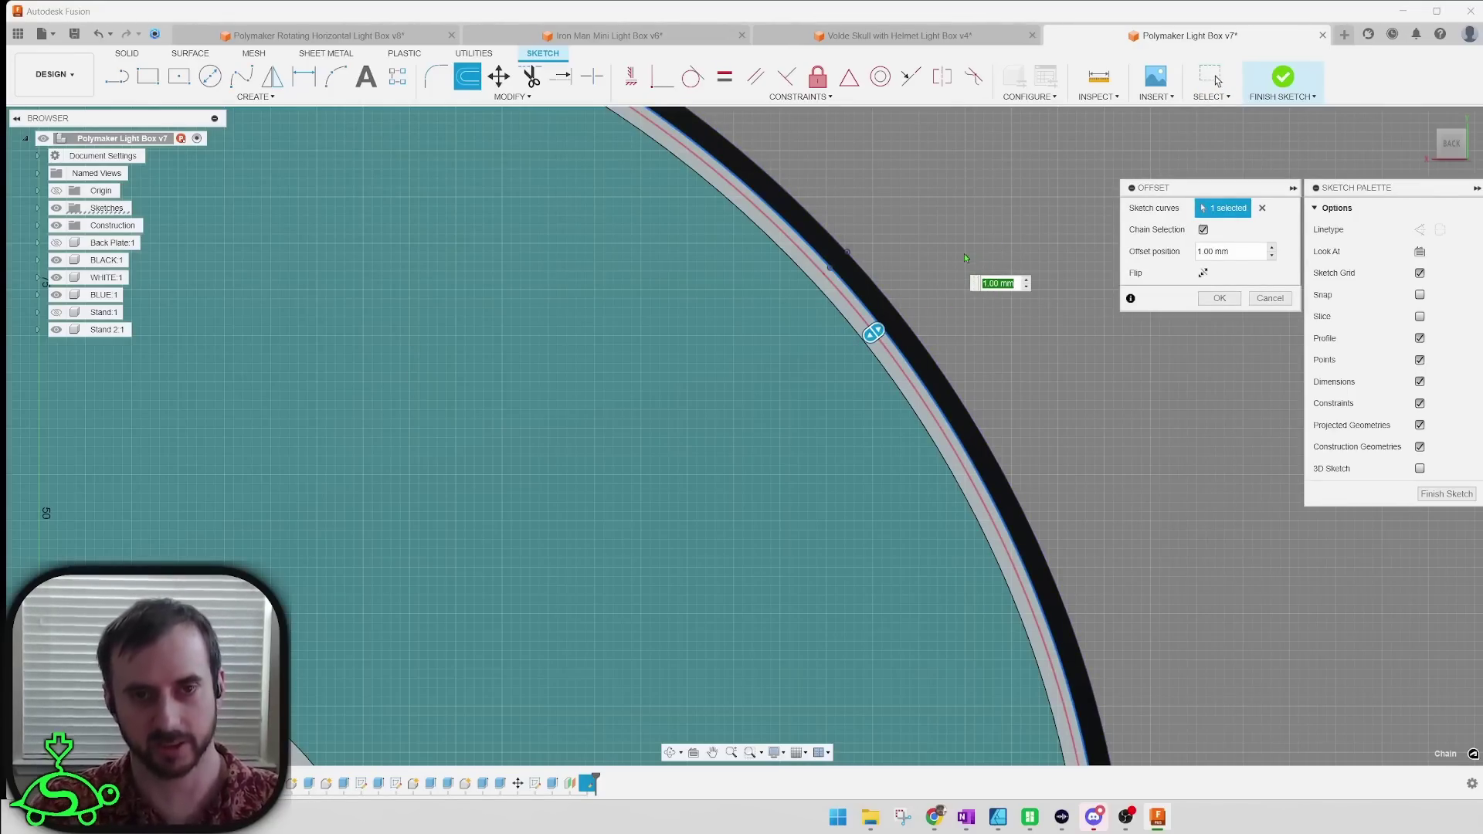
scroll(964, 255, "down", 5)
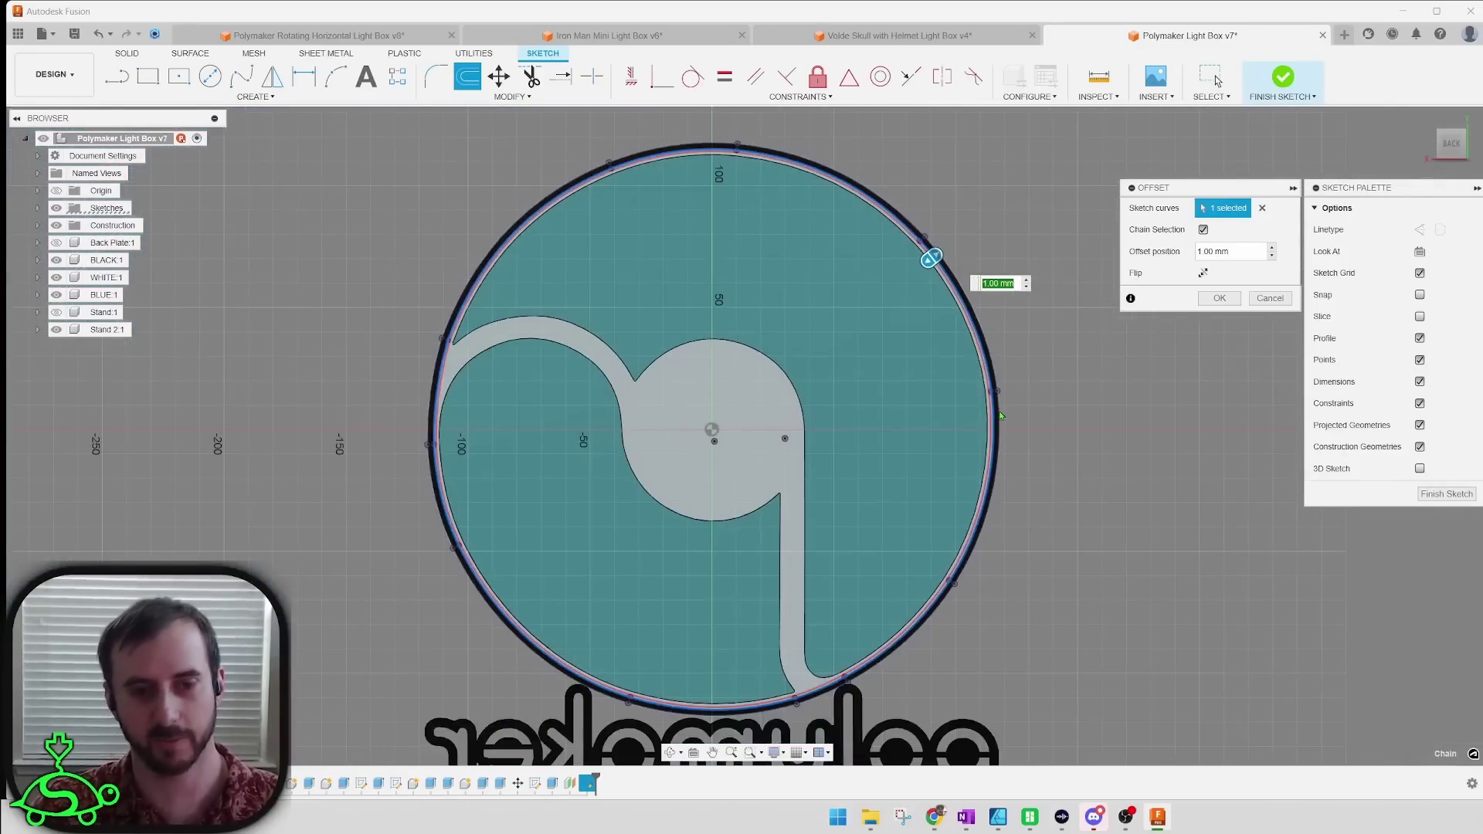
key("Return")
scroll(921, 269, "up", 5)
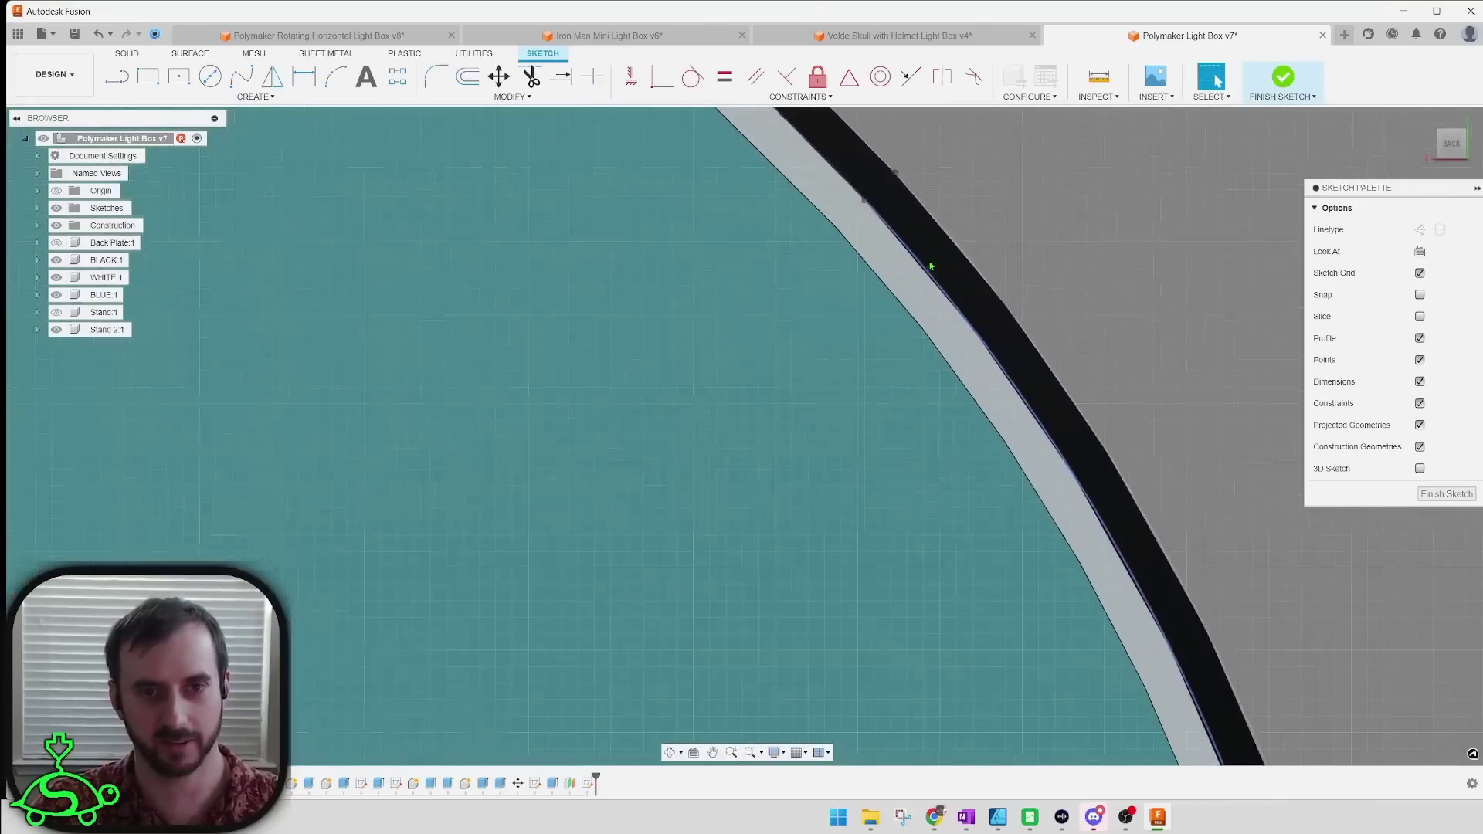
scroll(920, 269, "down", 8)
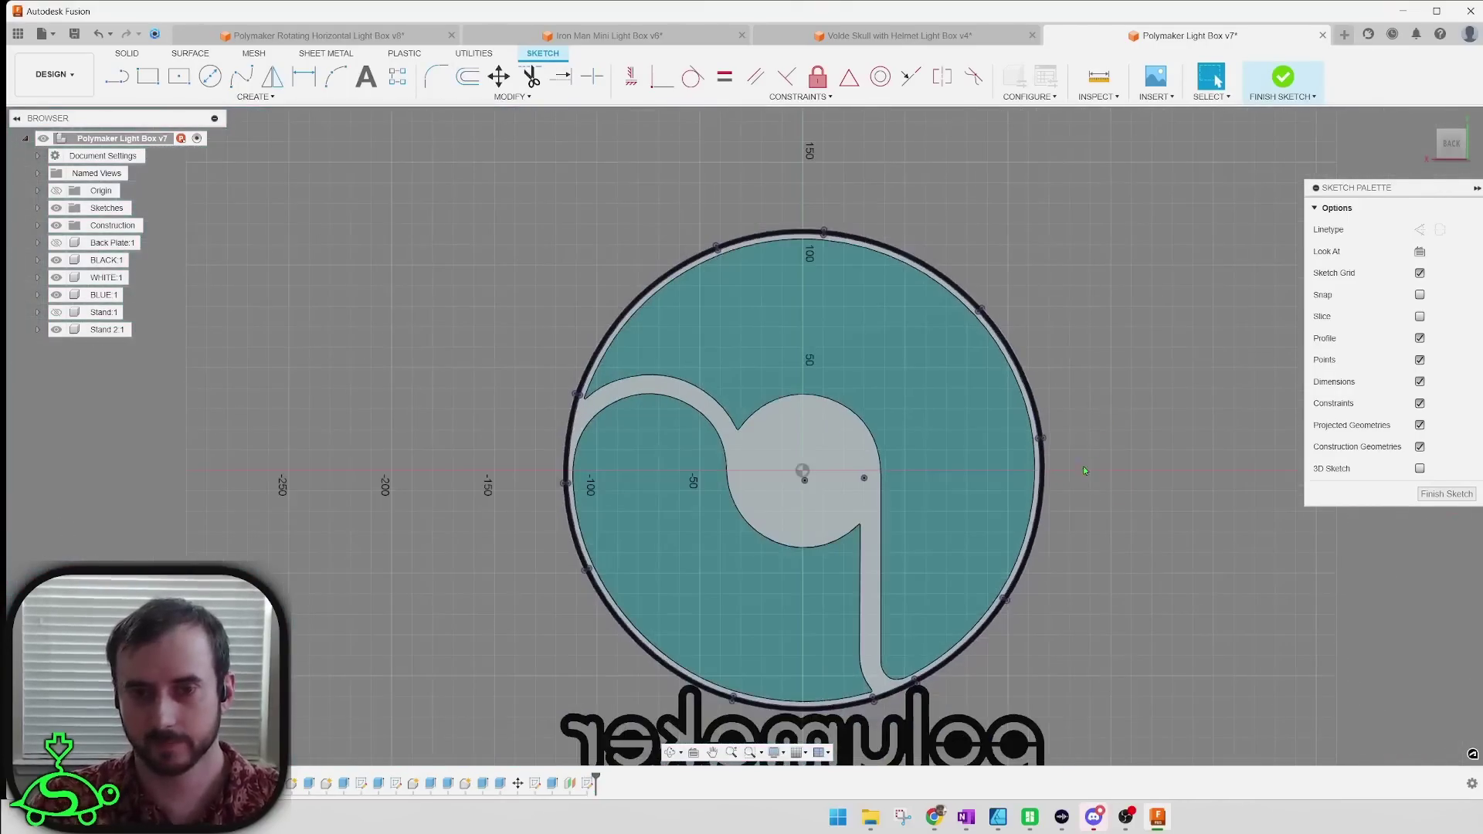
middle_click_drag(822, 472, 936, 398, "shift")
middle_click_drag(1128, 290, 1097, 282, "shift")
left_click(1447, 494)
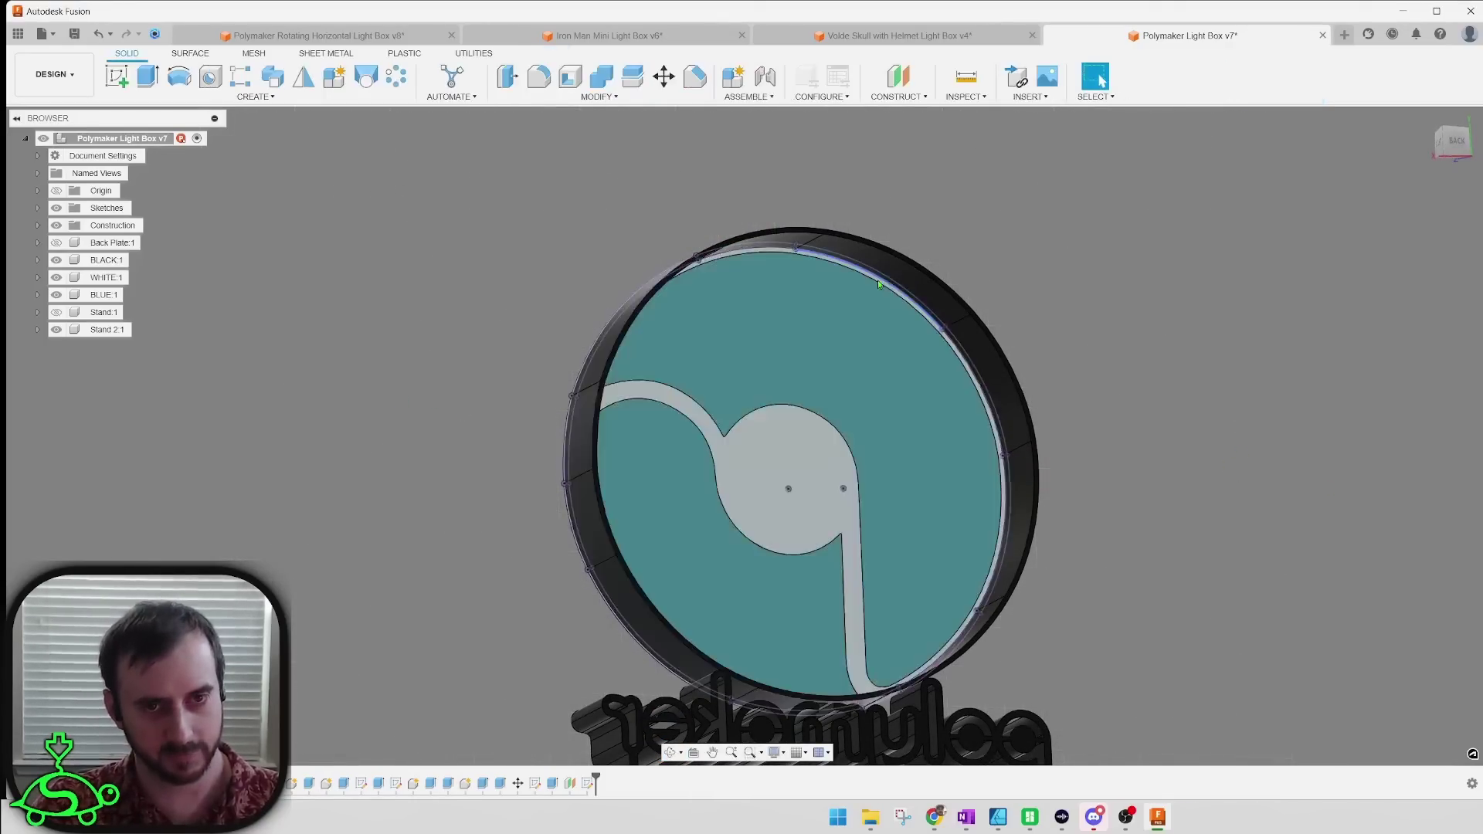
scroll(800, 232, "up", 5)
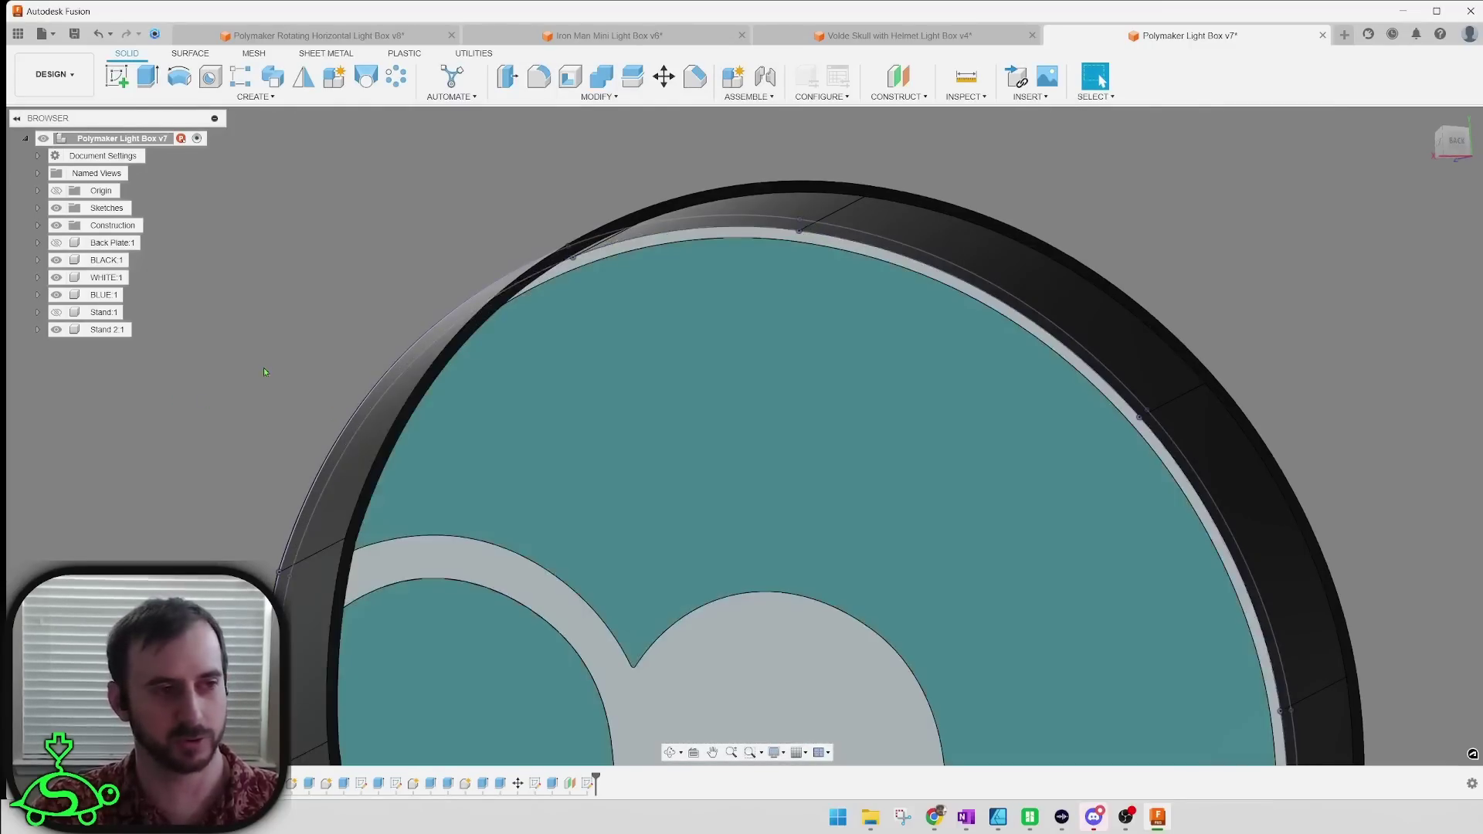
scroll(263, 356, "down", 5)
middle_click_drag(295, 271, 519, 252)
Step: Hide Stand 2, BLUE, WHITE and BLACK bodies and select the back-plate circle profile
left_click(56, 329)
left_click(57, 294)
left_click(57, 277)
left_click(56, 260)
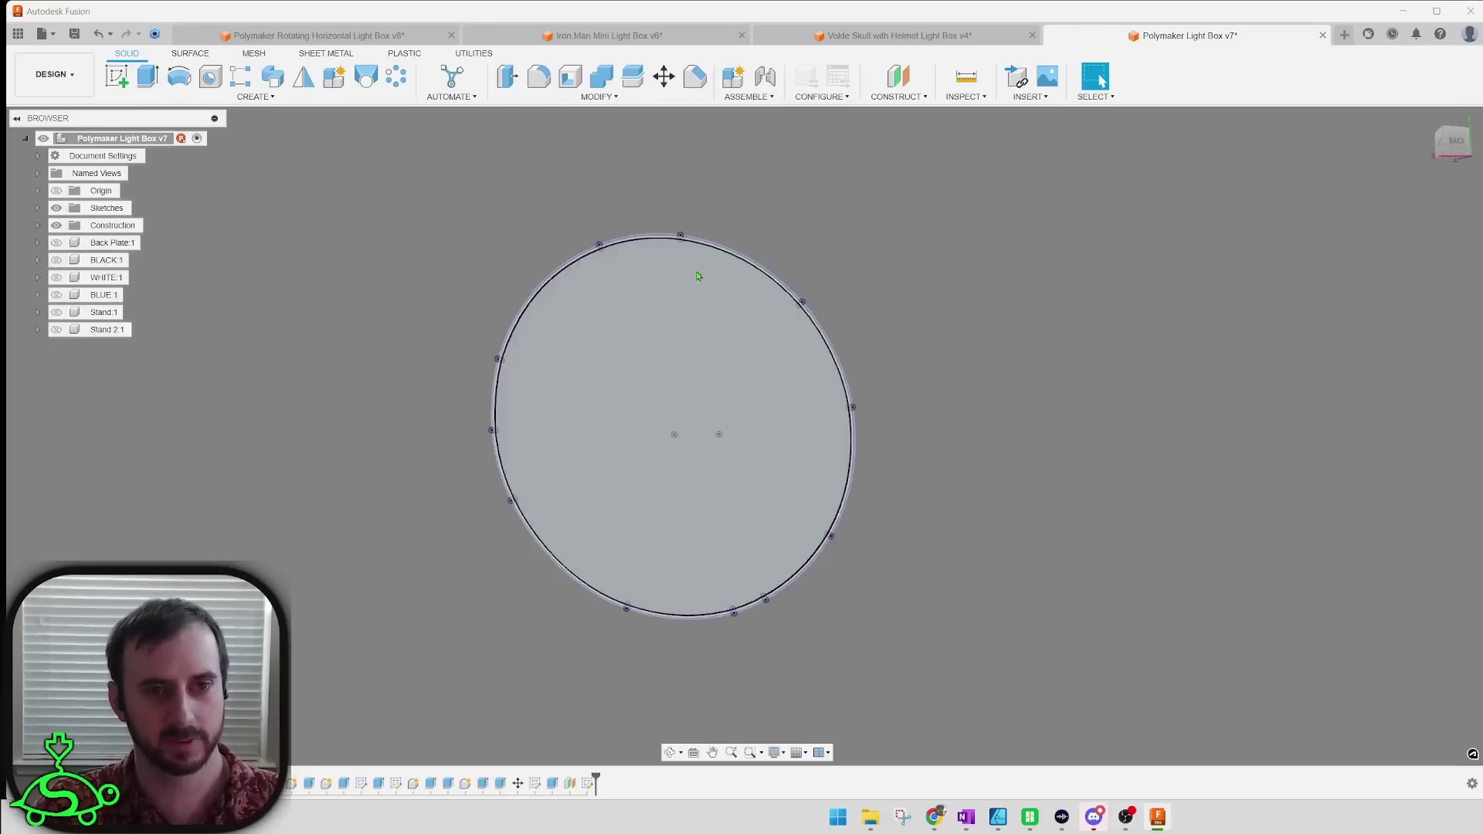
scroll(719, 257, "up", 5)
left_click(679, 350)
scroll(678, 354, "down", 5)
mouse_move(684, 376)
middle_mouse_down("shift")
mouse_move(656, 430)
mouse_move(646, 381)
mouse_move(700, 395)
middle_mouse_up("shift")
Step: Extrude the circle 0.4 mm with a Join operation into the WHITE component
key("e")
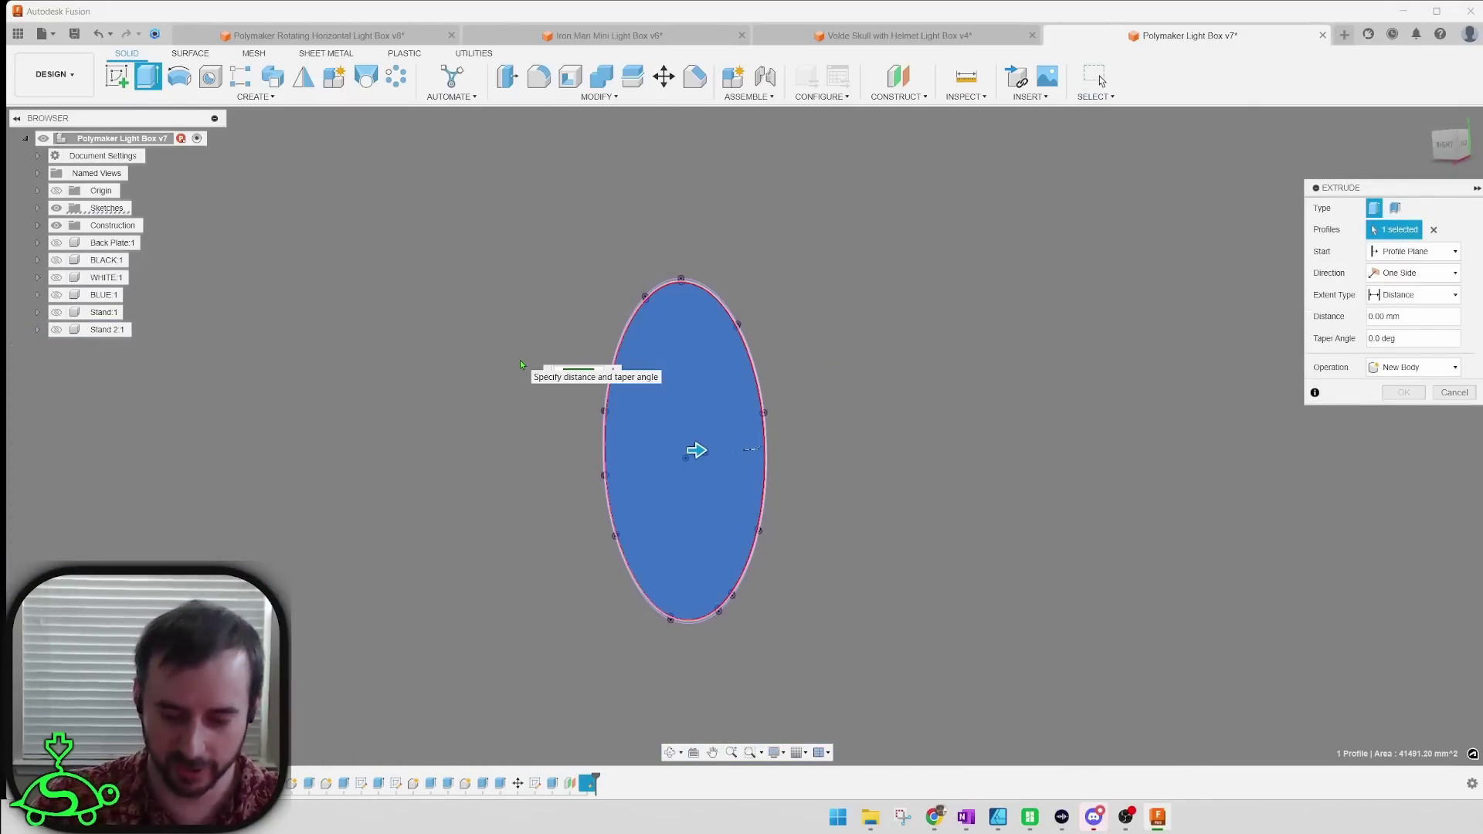
type("0.4")
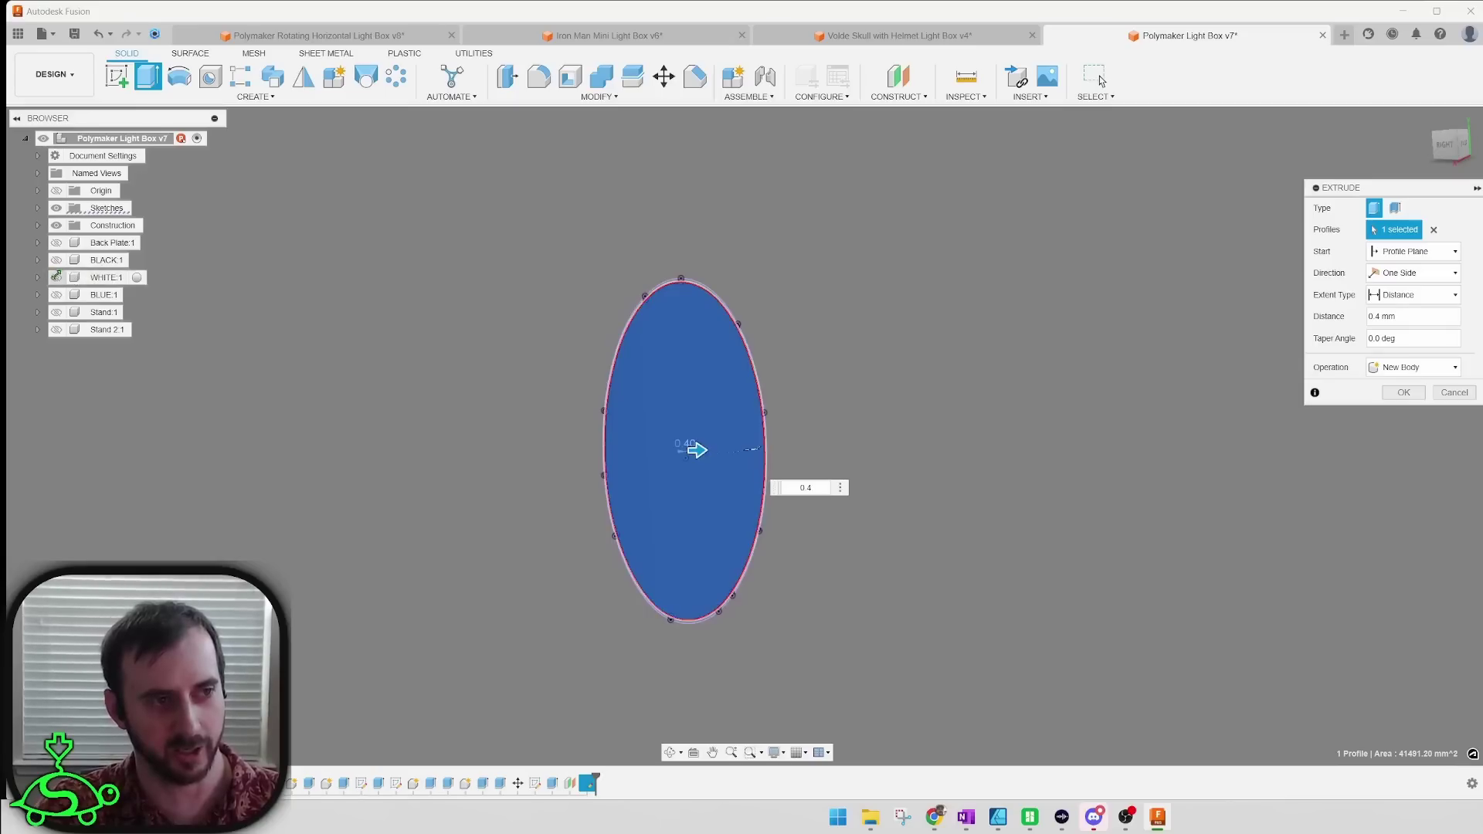
left_click(137, 278)
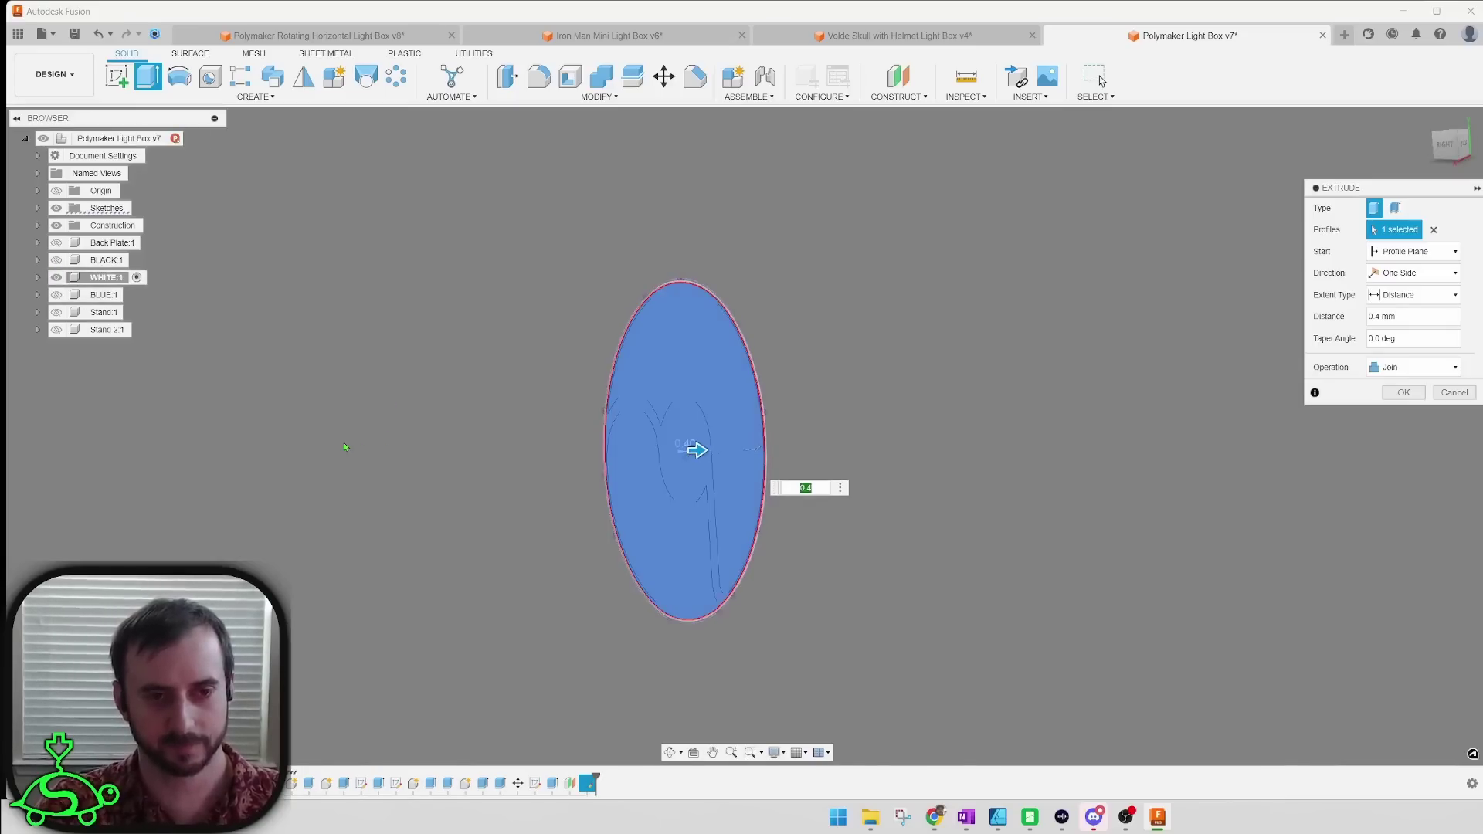
middle_click_drag(345, 447, 468, 430, "shift")
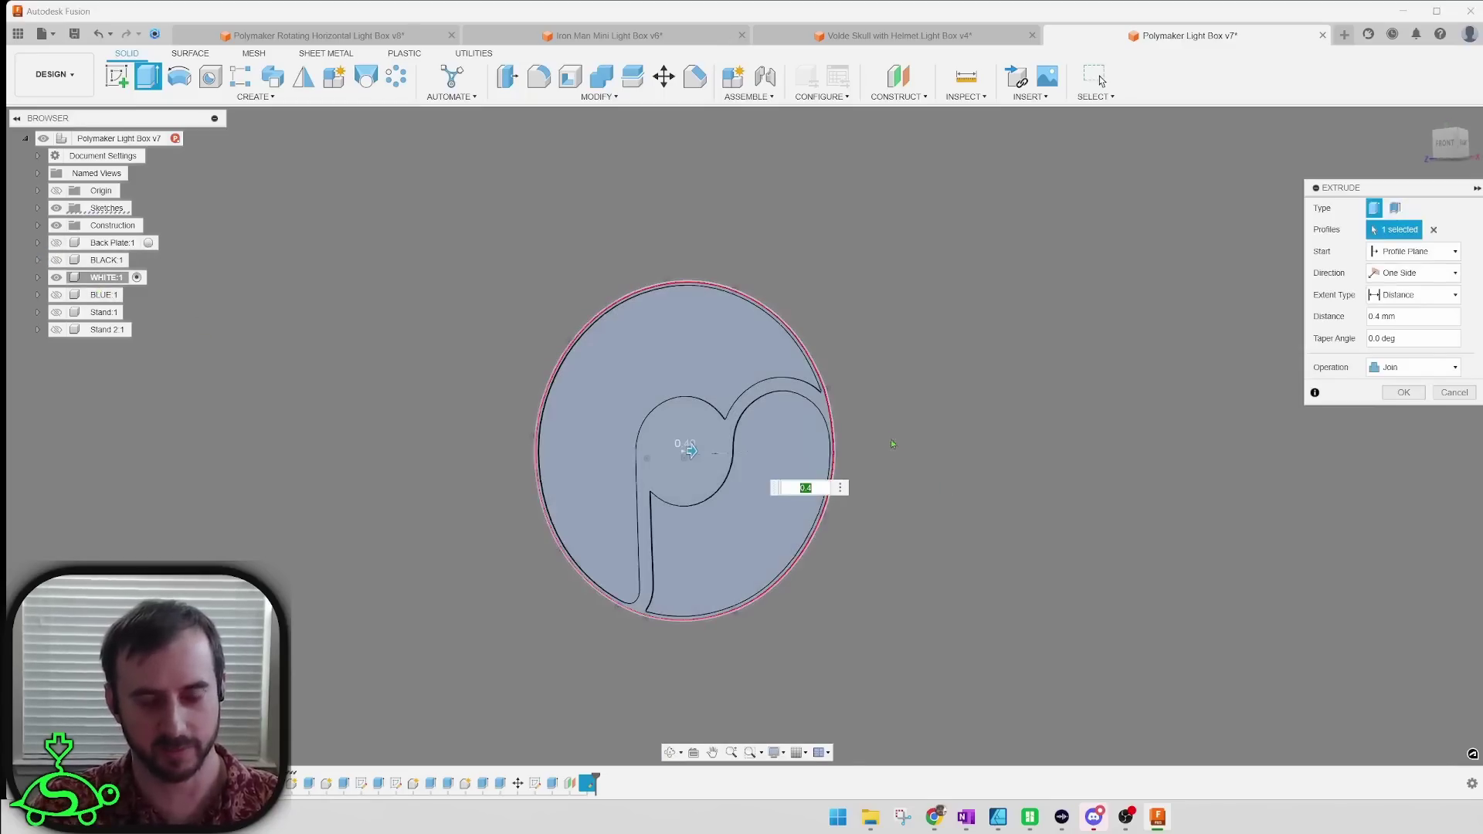
scroll(815, 402, "up", 6)
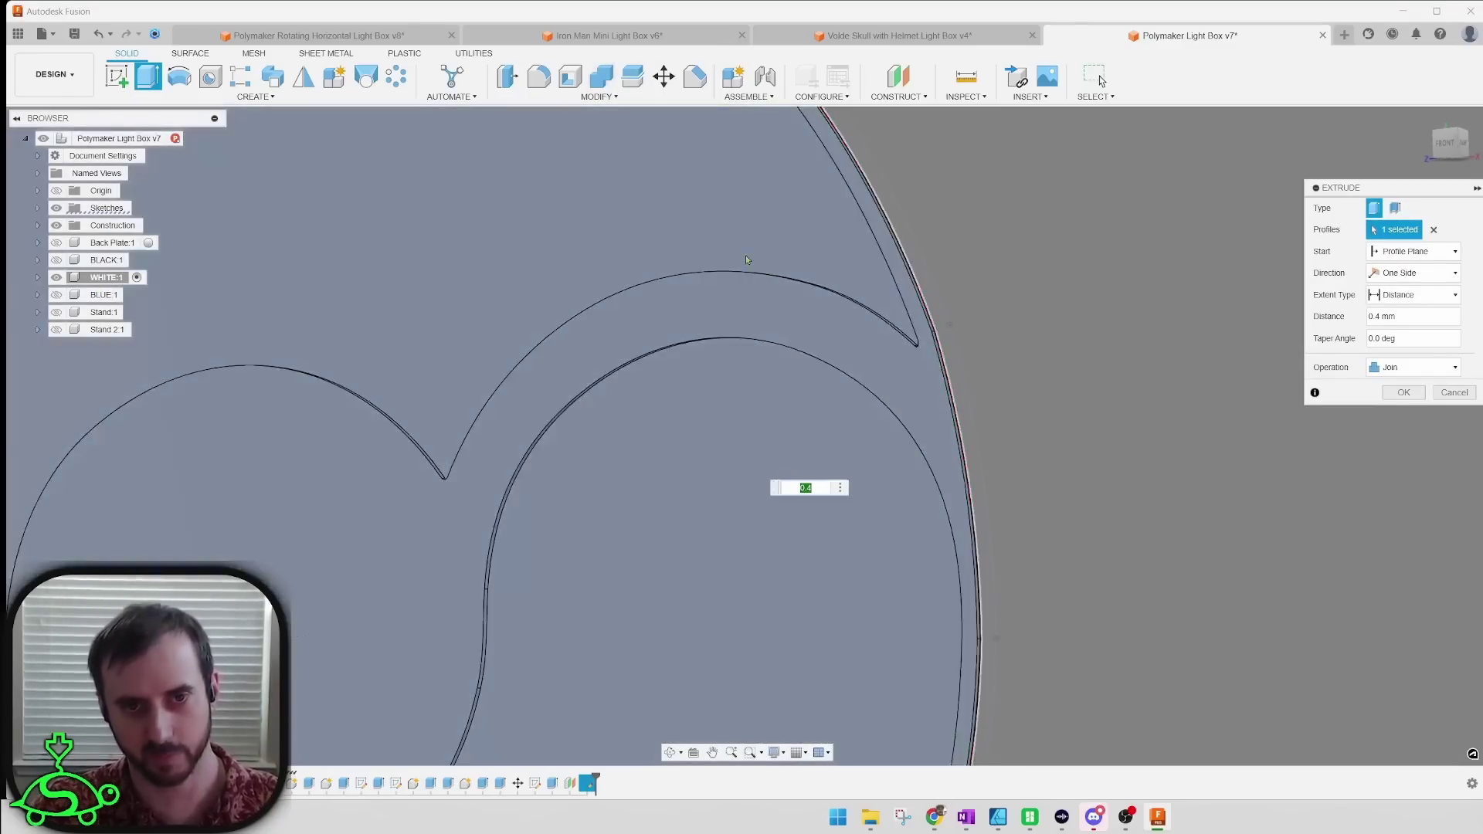
scroll(846, 324, "down", 5)
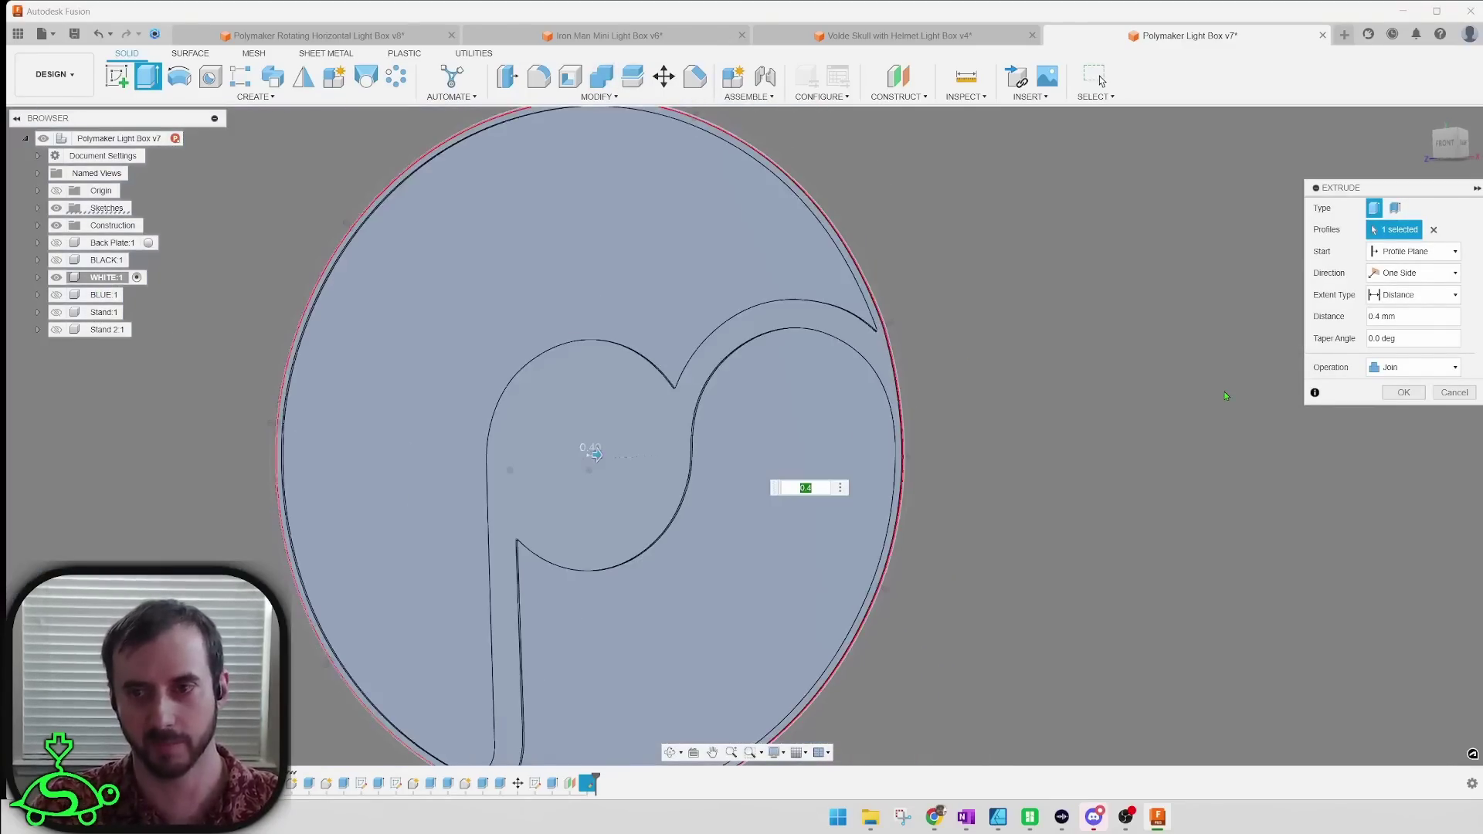
left_click(1400, 374)
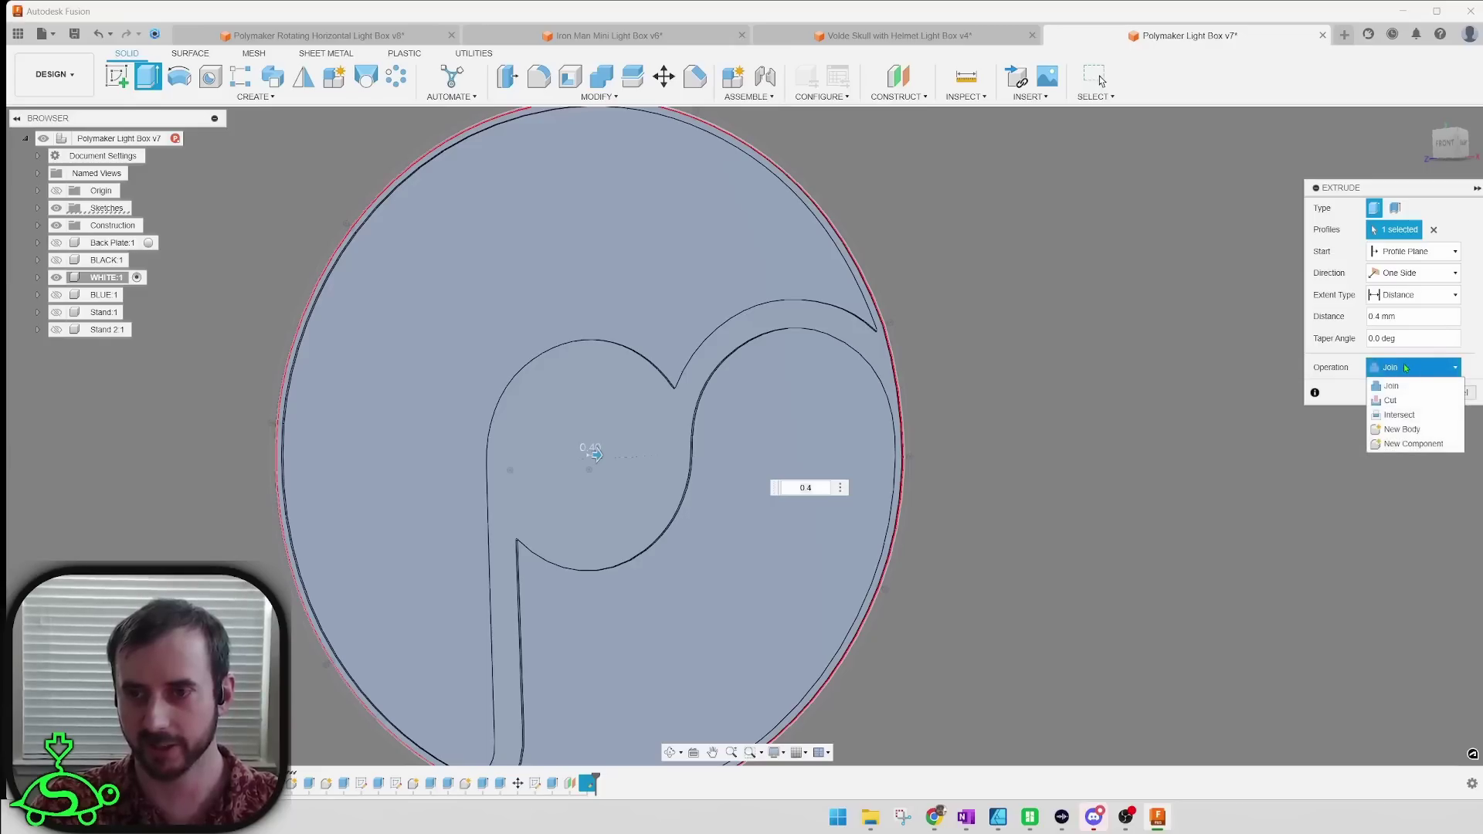
left_click(1403, 386)
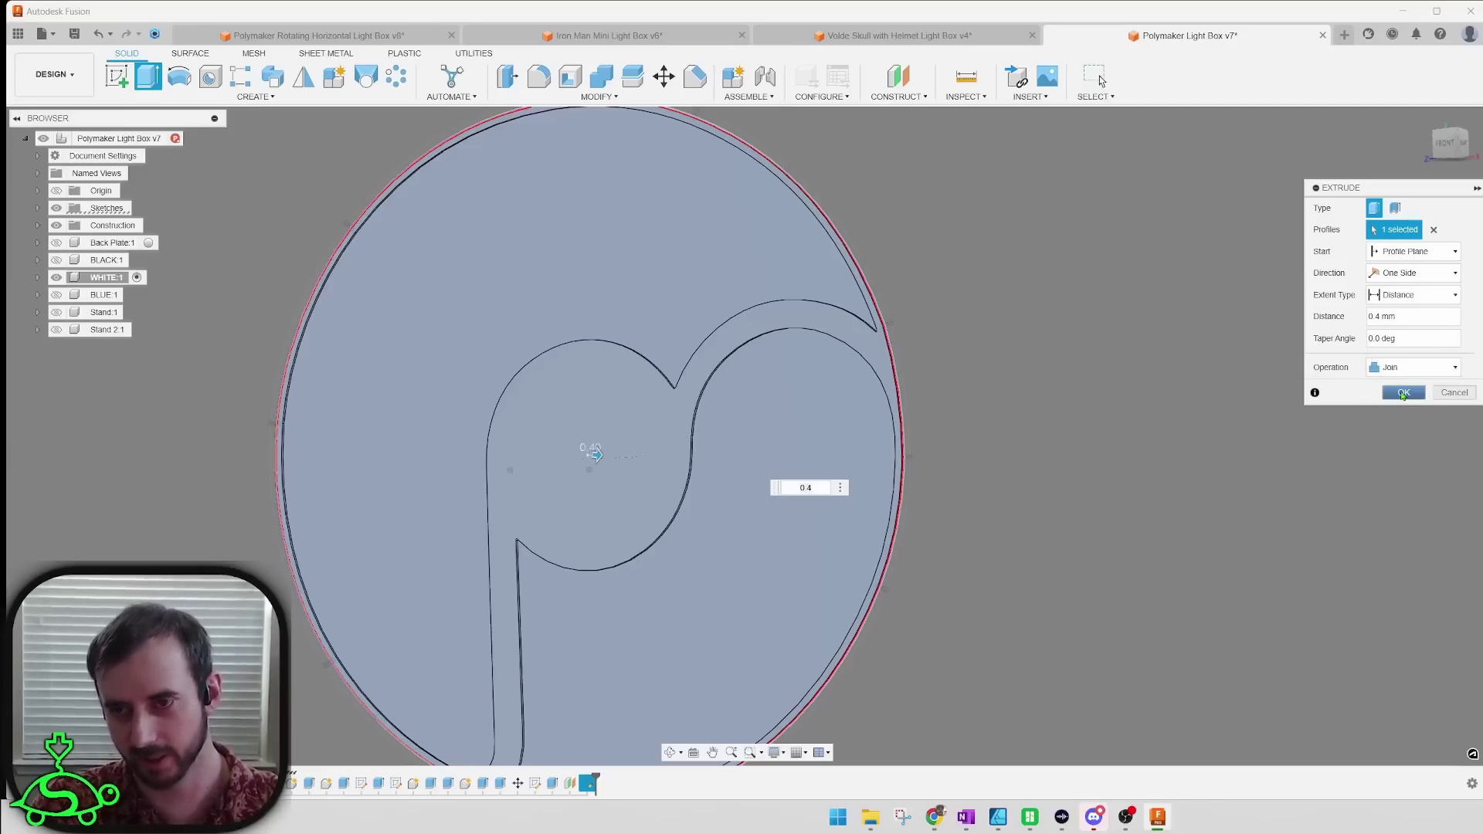
left_click(1403, 393)
Step: Make the BLACK and BLUE bodies and Stand 2:1 visible, leaving Stand:1 hidden
scroll(994, 335, "down", 5)
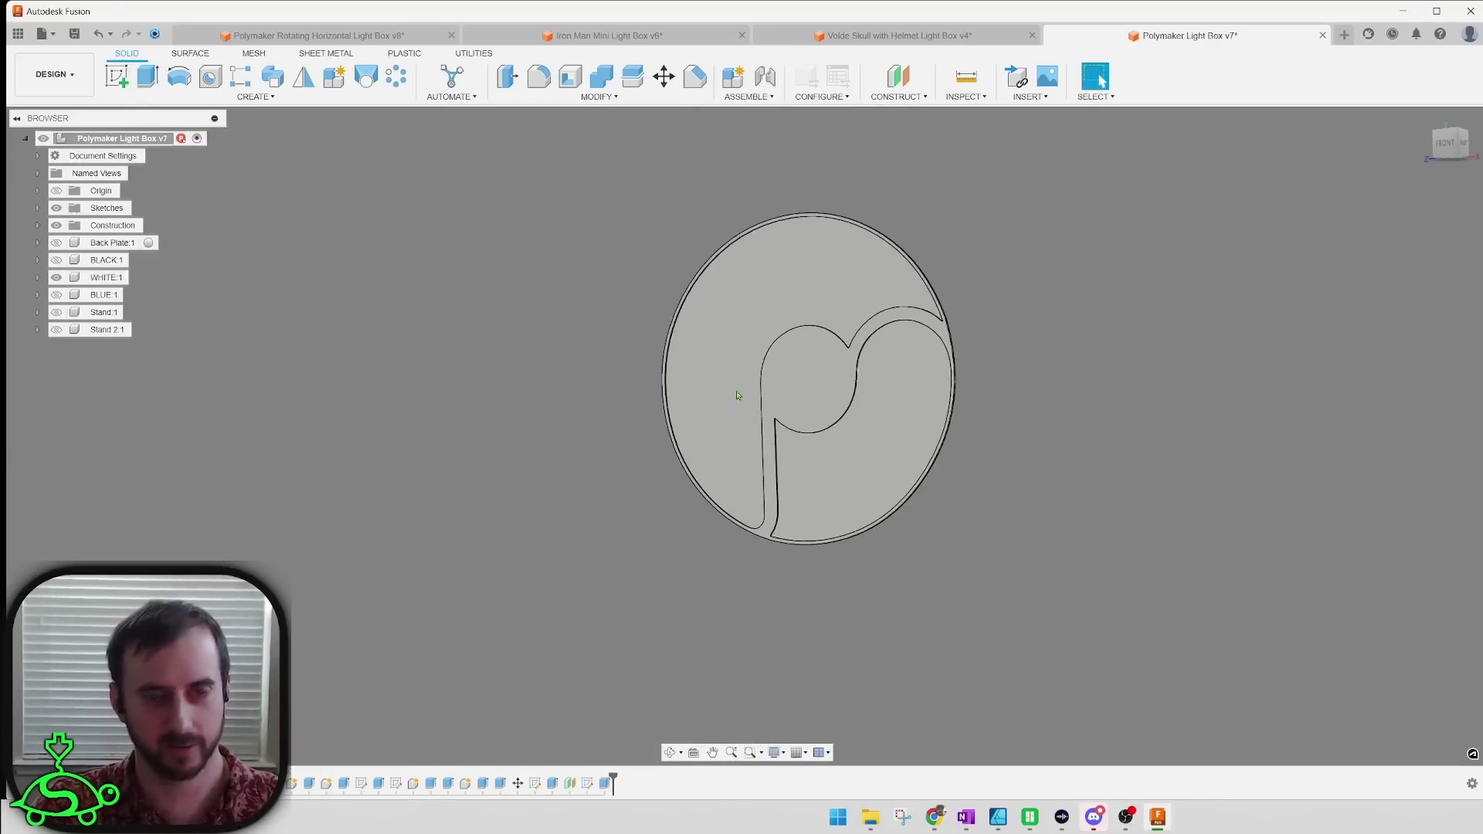
left_click(57, 260)
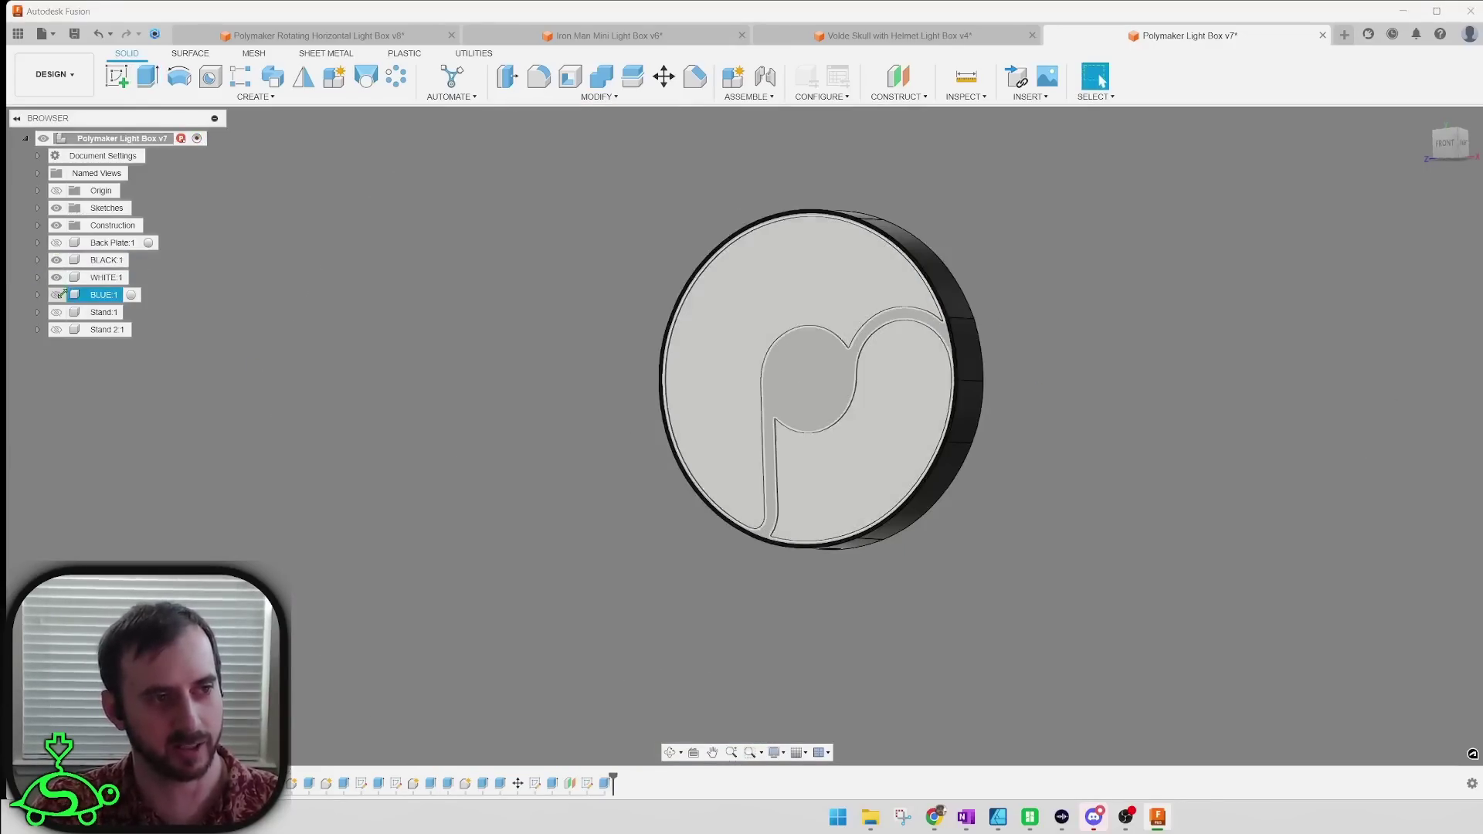
left_click(56, 295)
left_click(56, 312)
left_click(57, 312)
left_click(57, 330)
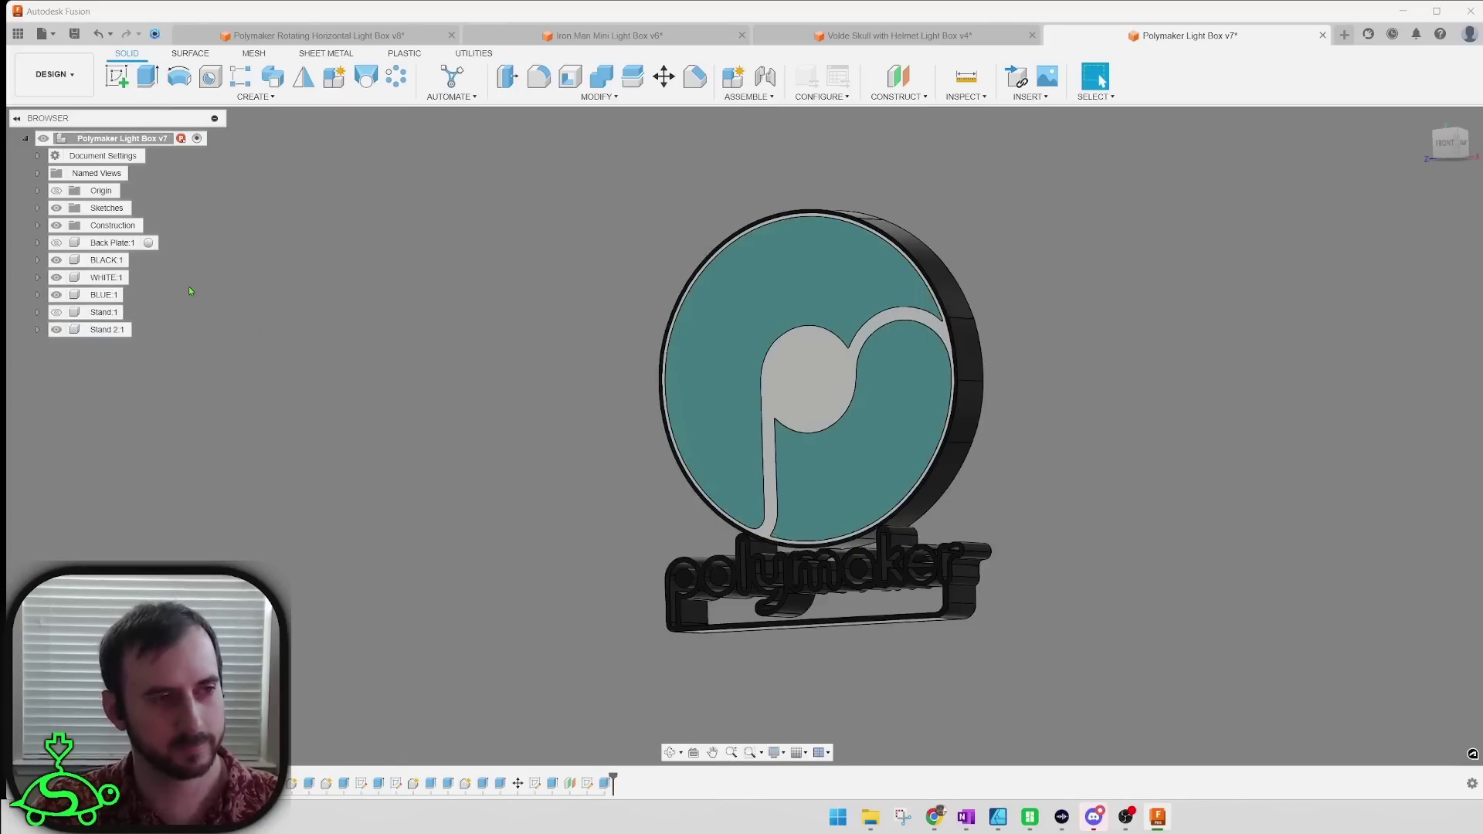
Step: Select the disc's back face and view it from the right side
middle_click_drag(552, 360, 421, 354, "shift")
left_click(812, 301)
middle_click_drag(567, 348, 656, 325, "shift")
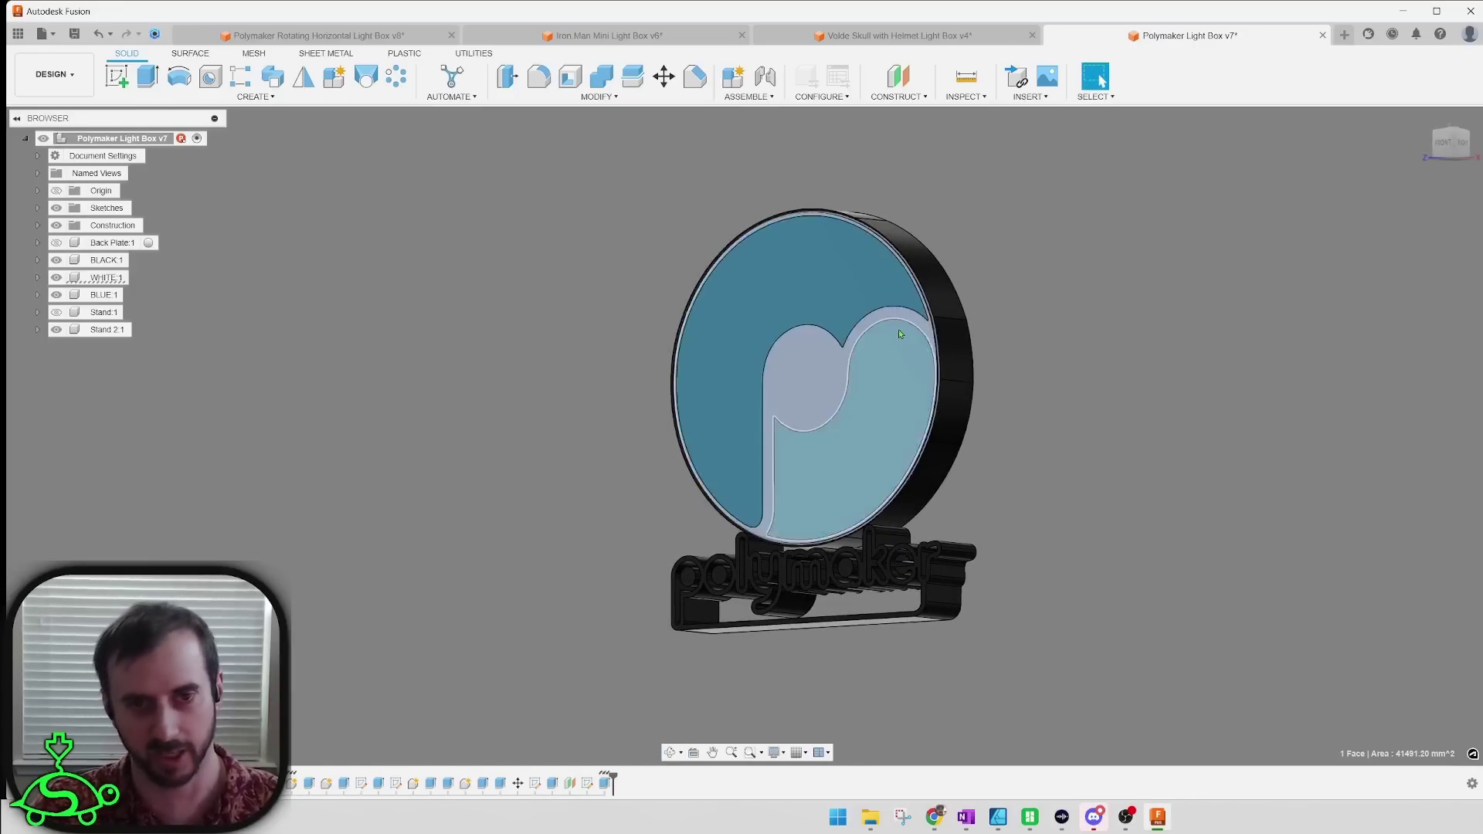
middle_click_drag(913, 331, 975, 404, "shift")
left_click(975, 405)
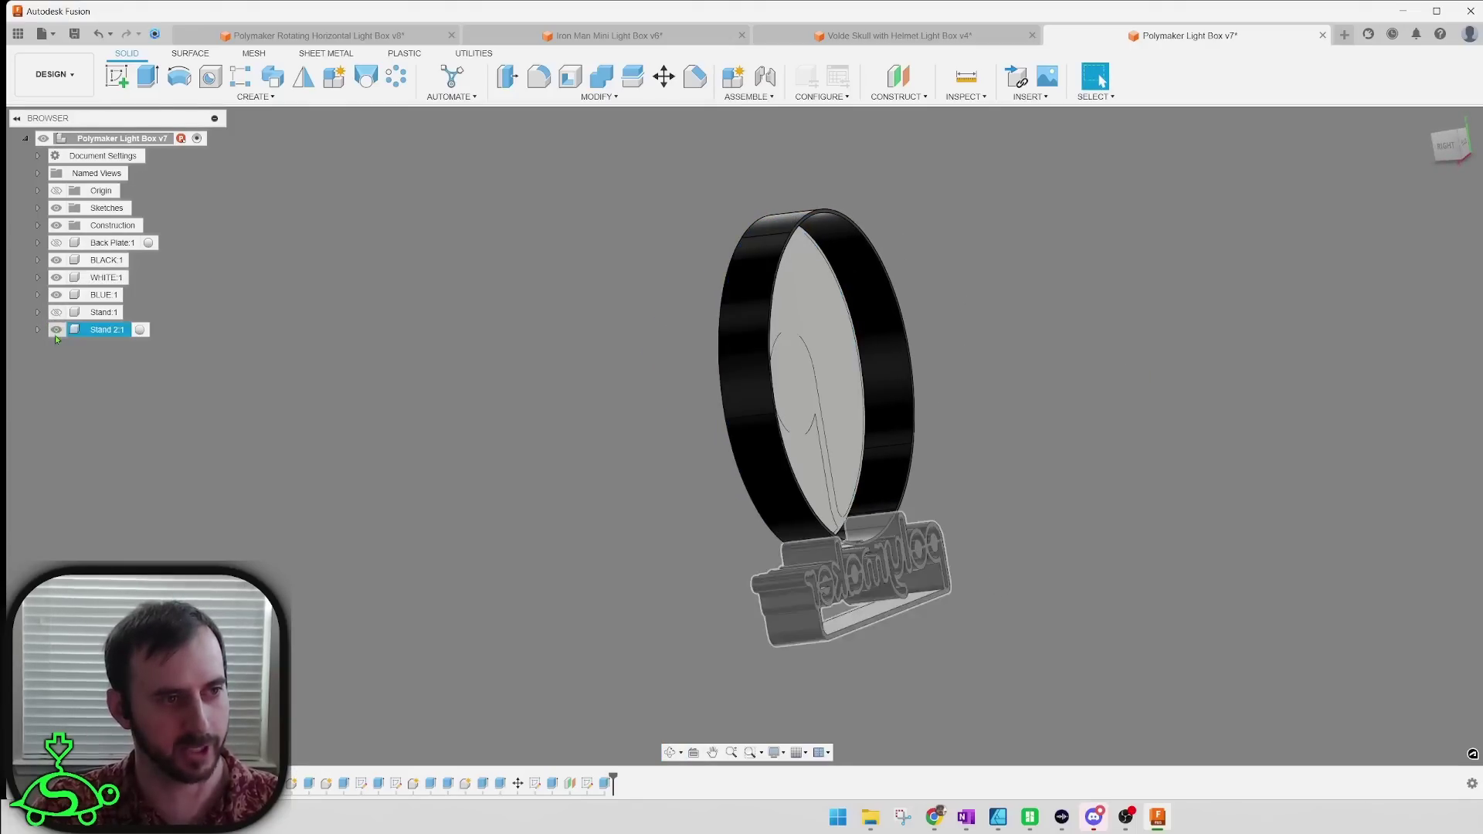
Step: Hide the black ring and stand, then inspect the face around the P cutout edge-on
left_click(55, 260)
left_click(55, 330)
middle_click_drag(485, 391, 815, 470, "shift")
scroll(814, 470, "up", 10)
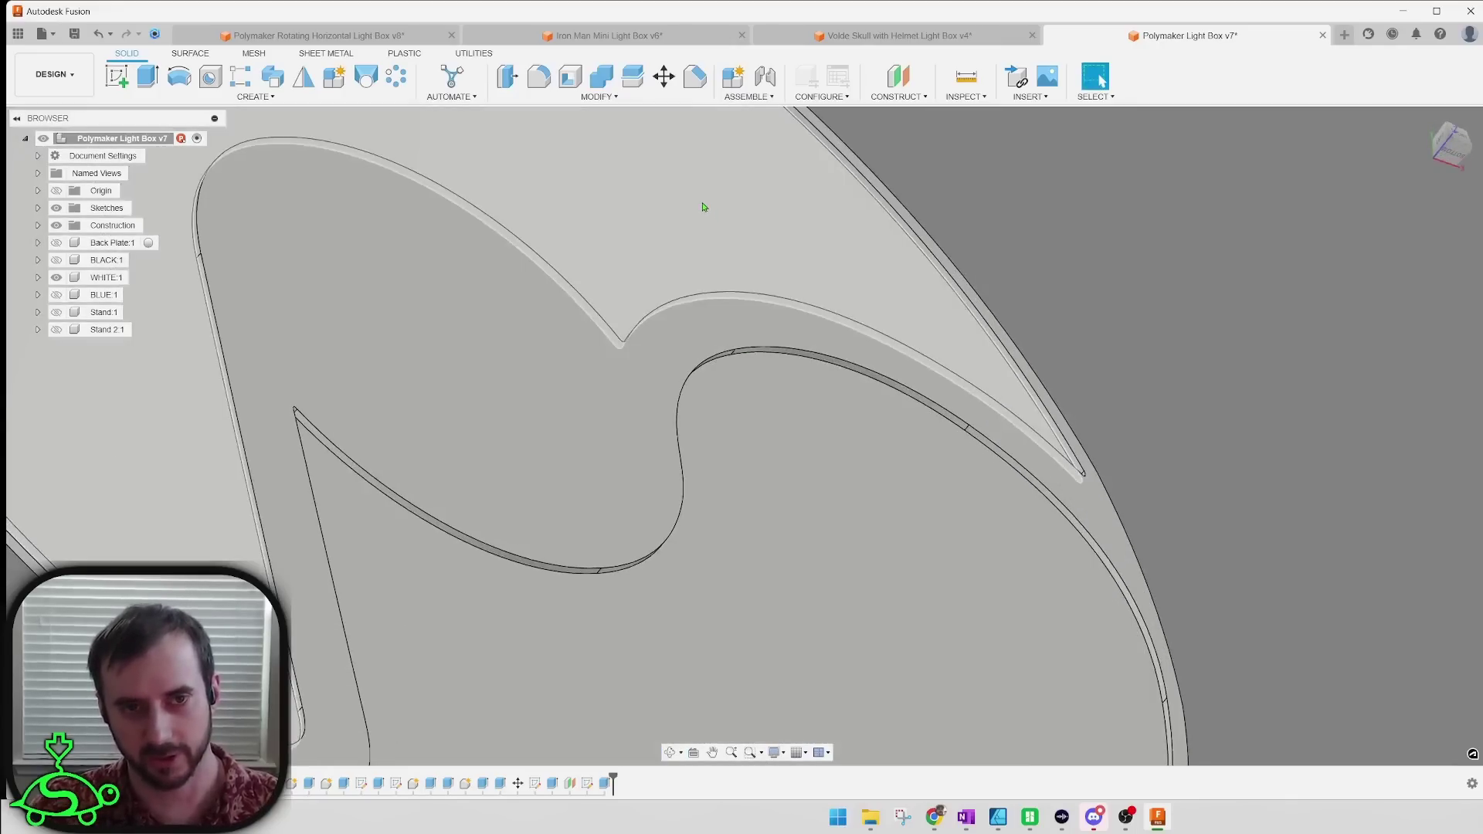
left_click(702, 205)
middle_click_drag(1290, 576, 1236, 526, "shift")
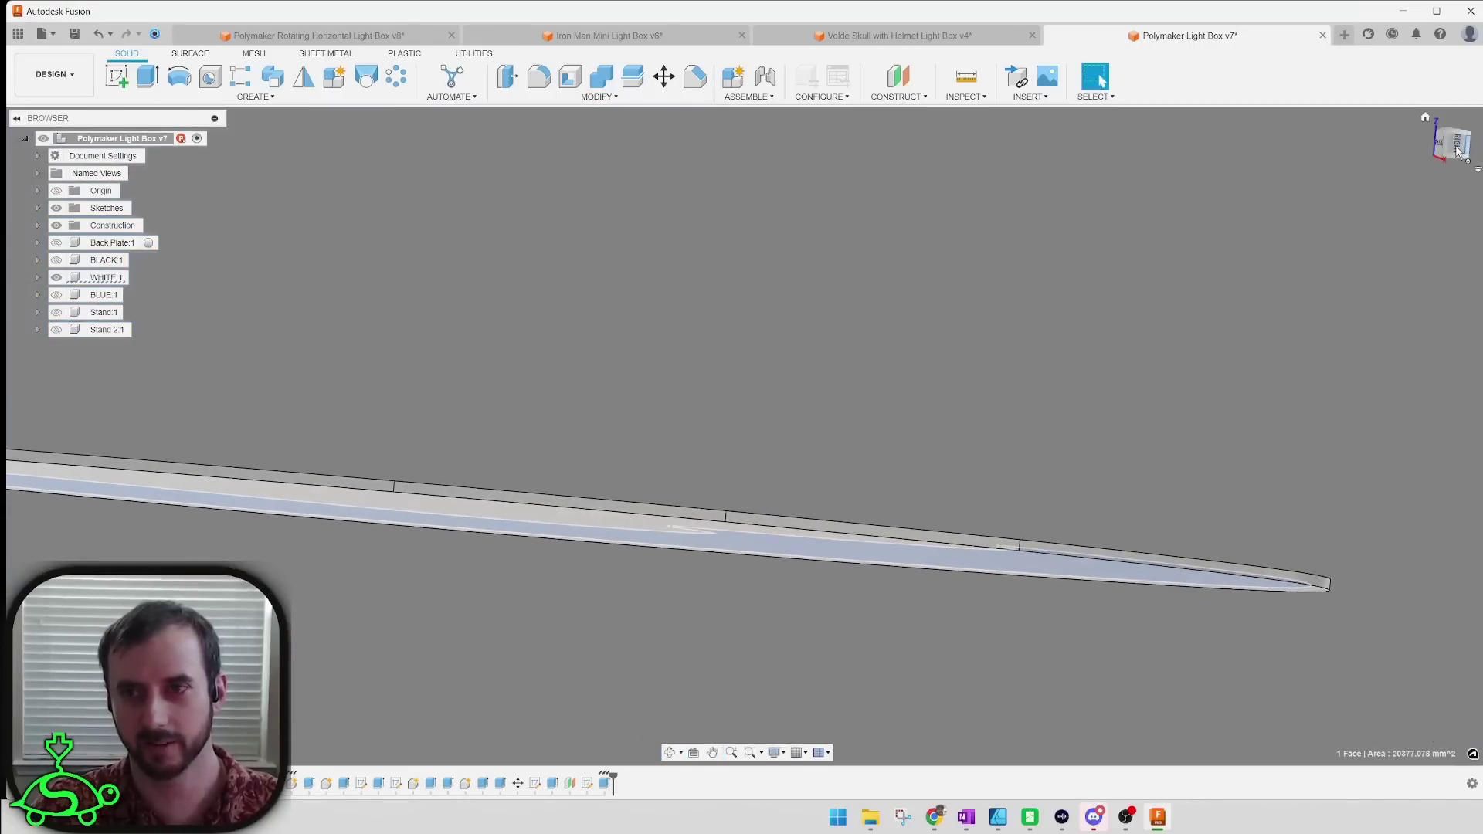
left_click(1458, 149)
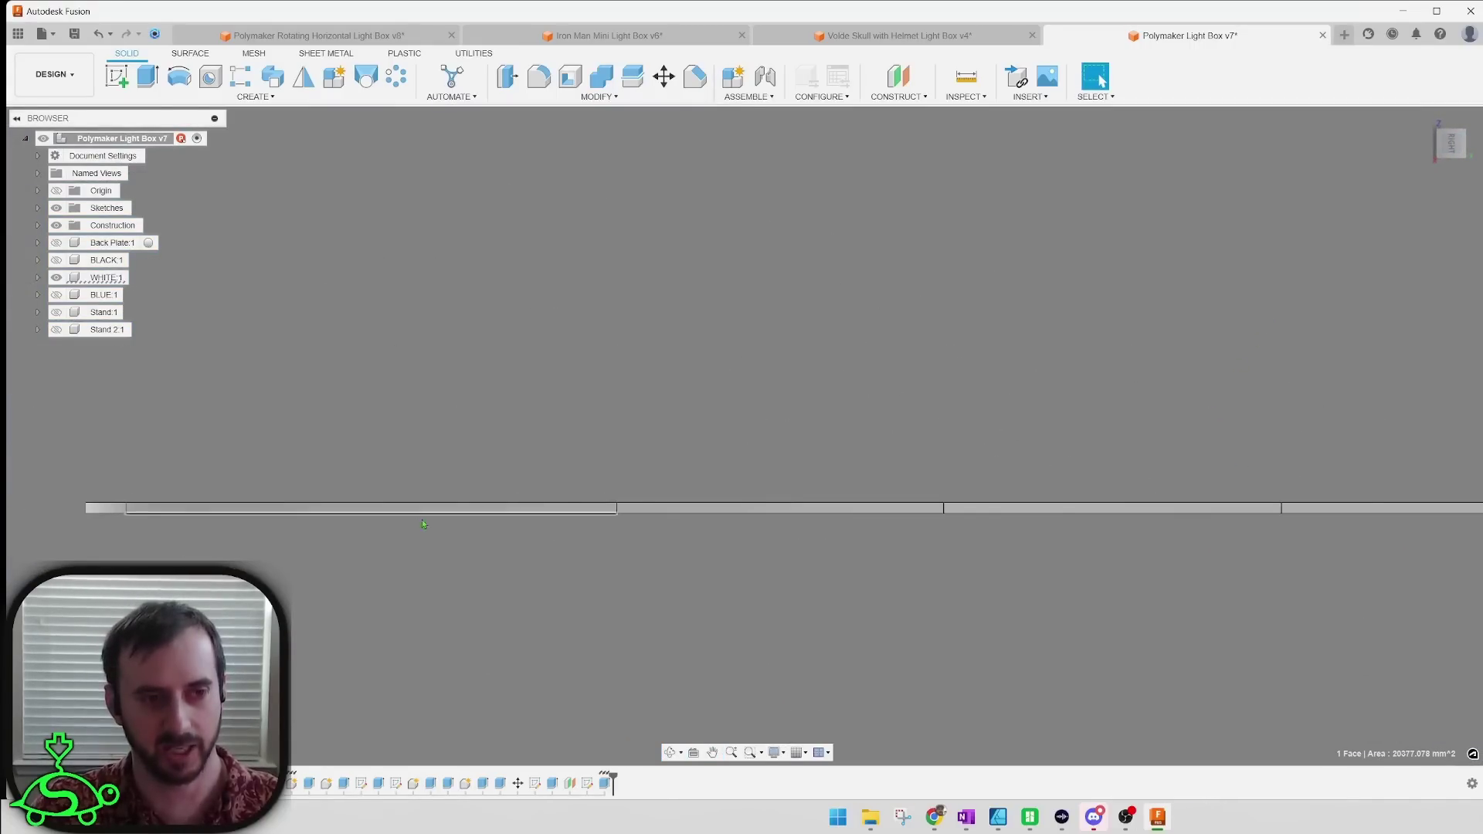
Step: Select the disc's inner face and a rim edge to check the white back layer's thickness
scroll(589, 551, "up", 5)
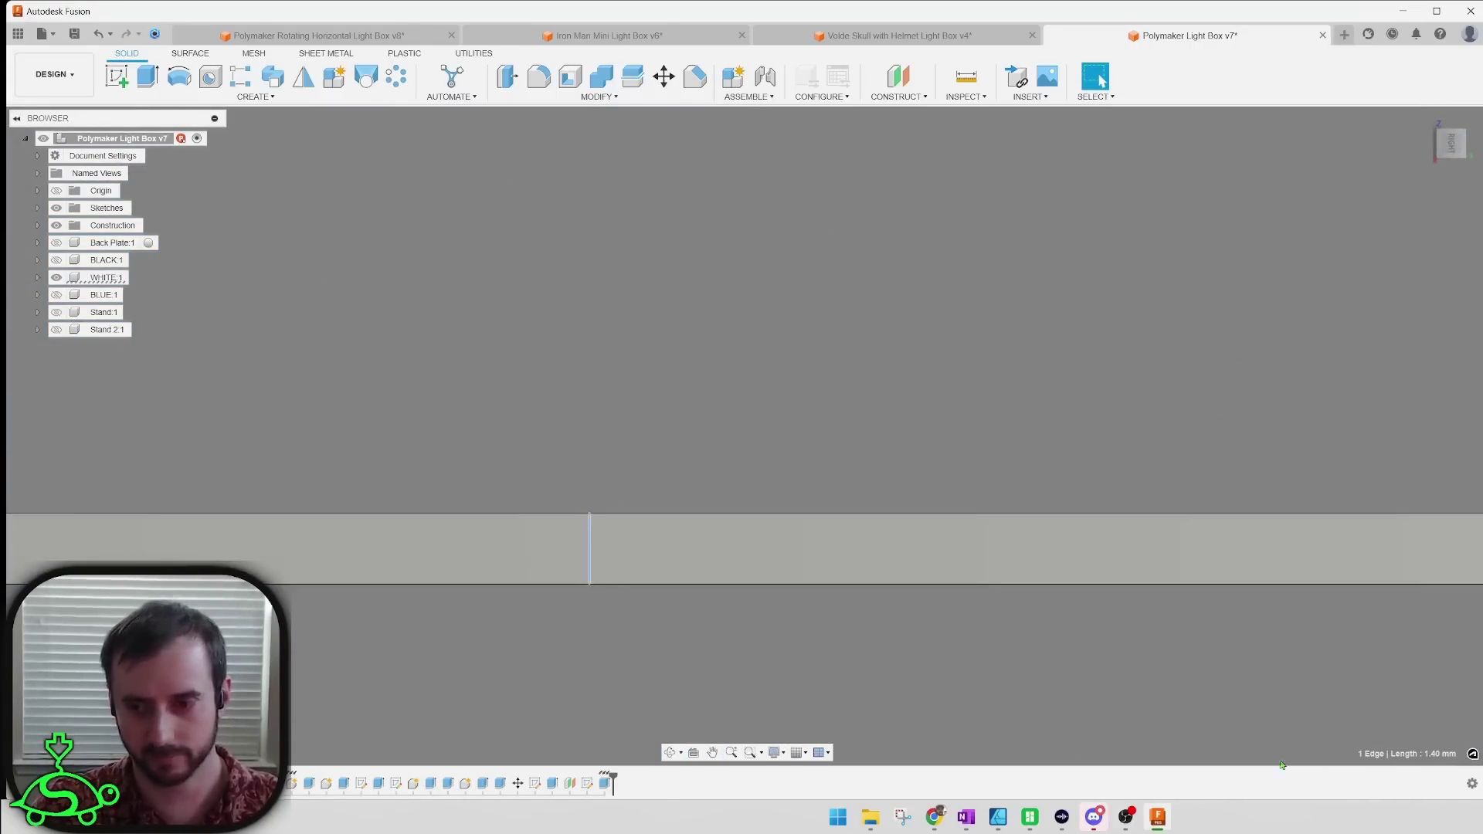
scroll(731, 553, "down", 5)
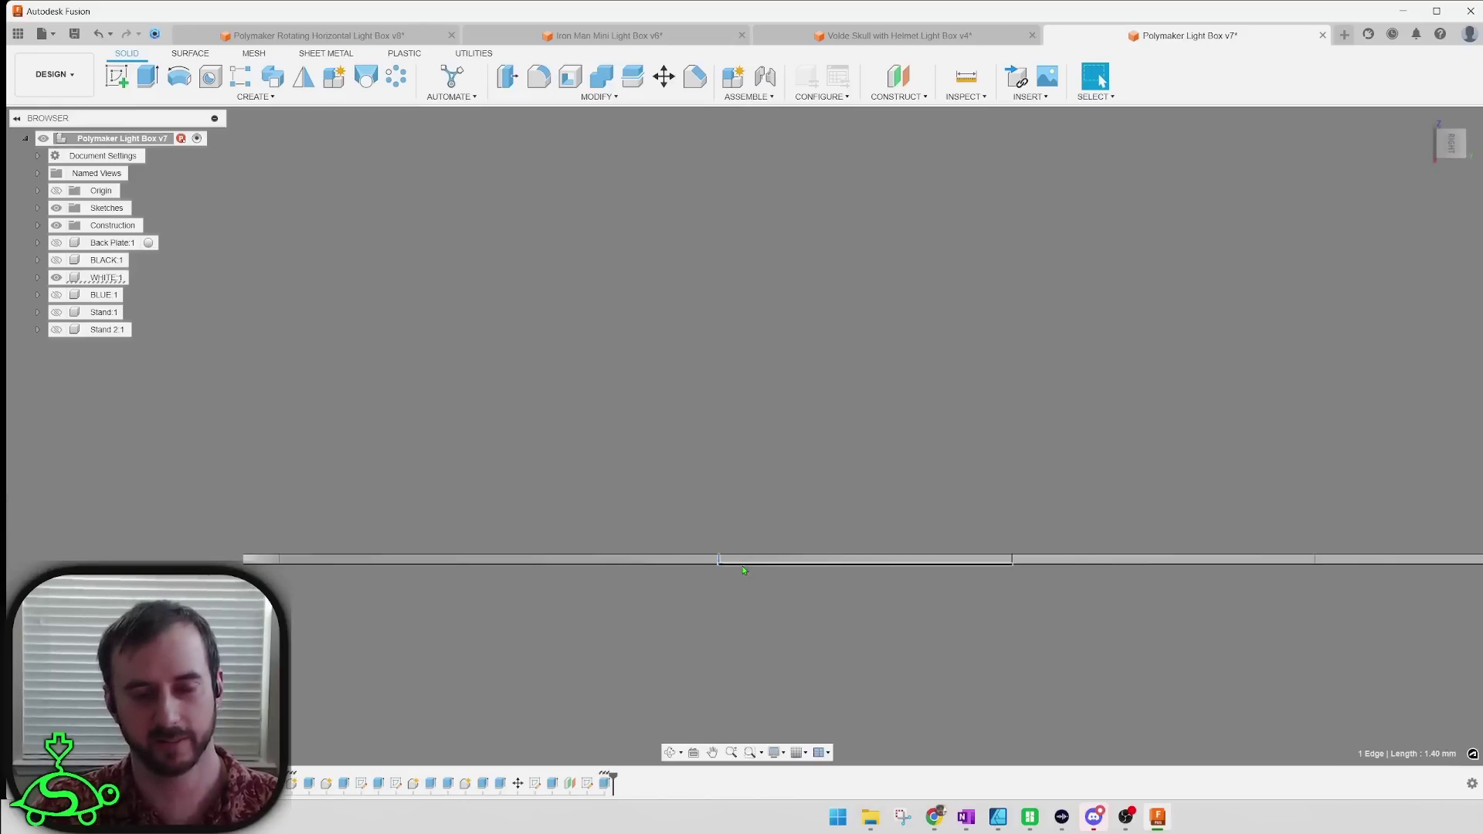
middle_click_drag(732, 554, 731, 387, "shift")
left_click(740, 389)
scroll(904, 456, "up", 5)
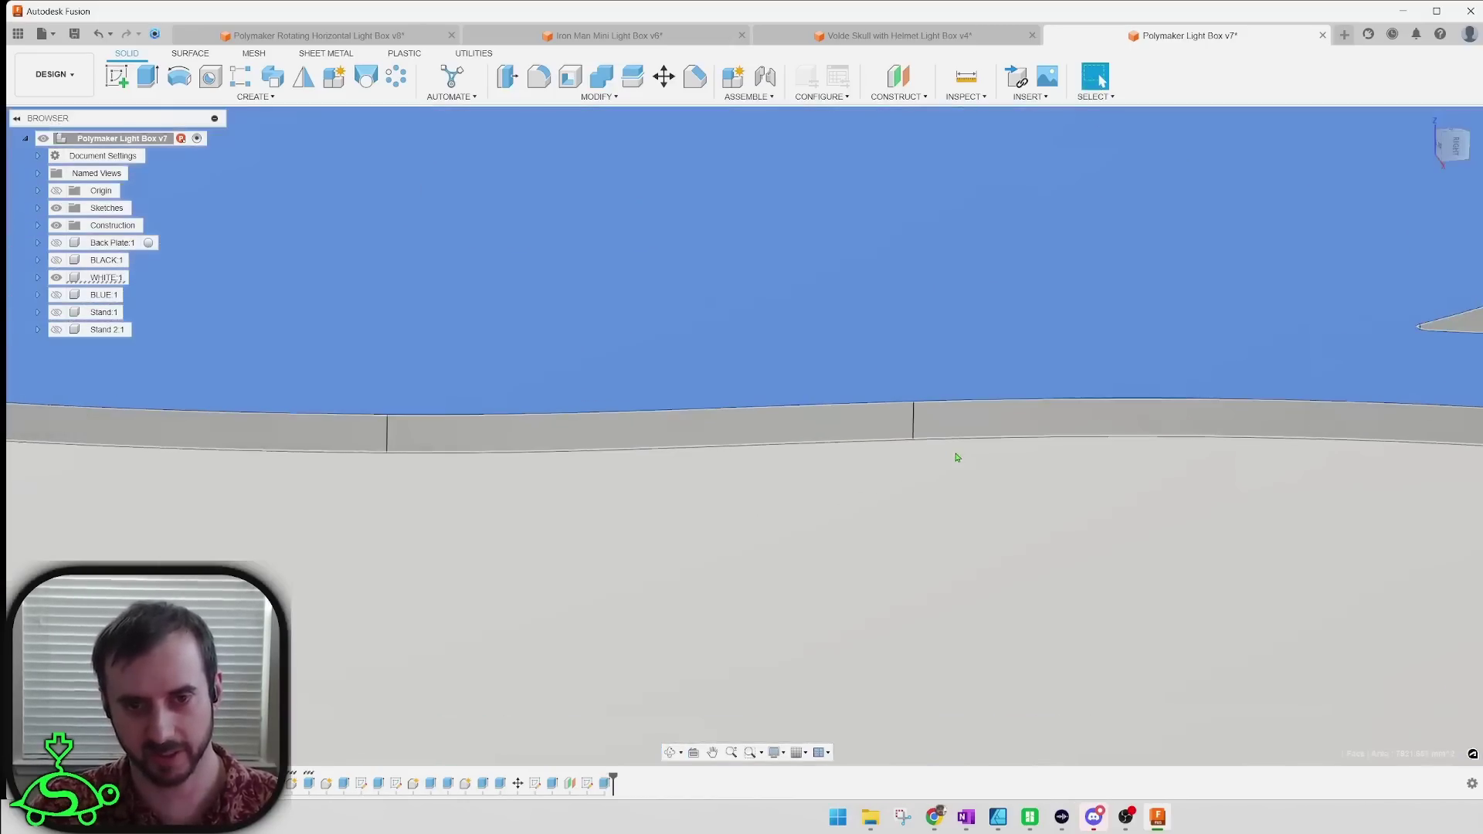
left_click(914, 430)
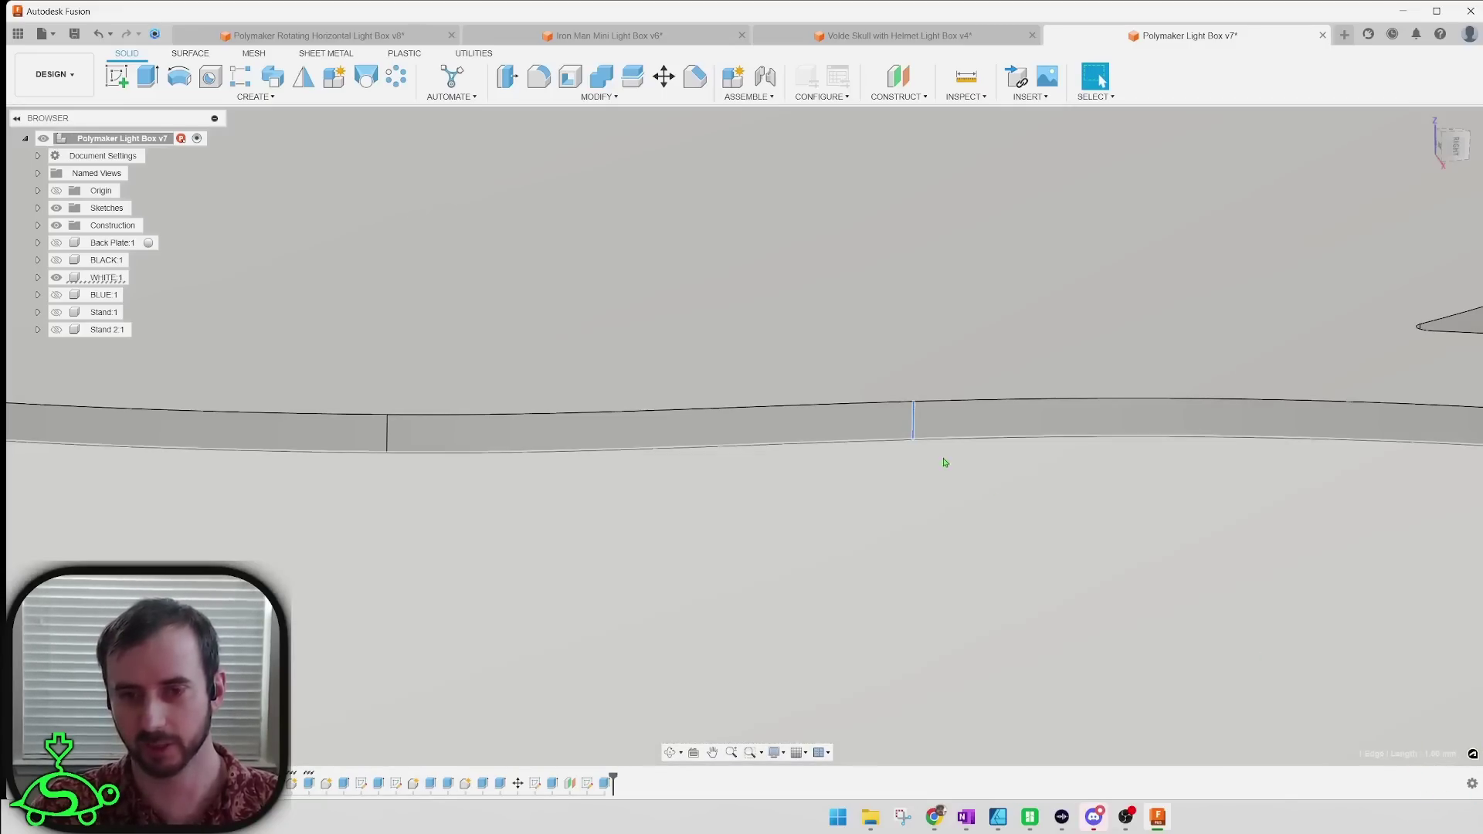
scroll(919, 443, "down", 5)
scroll(996, 523, "up", 5)
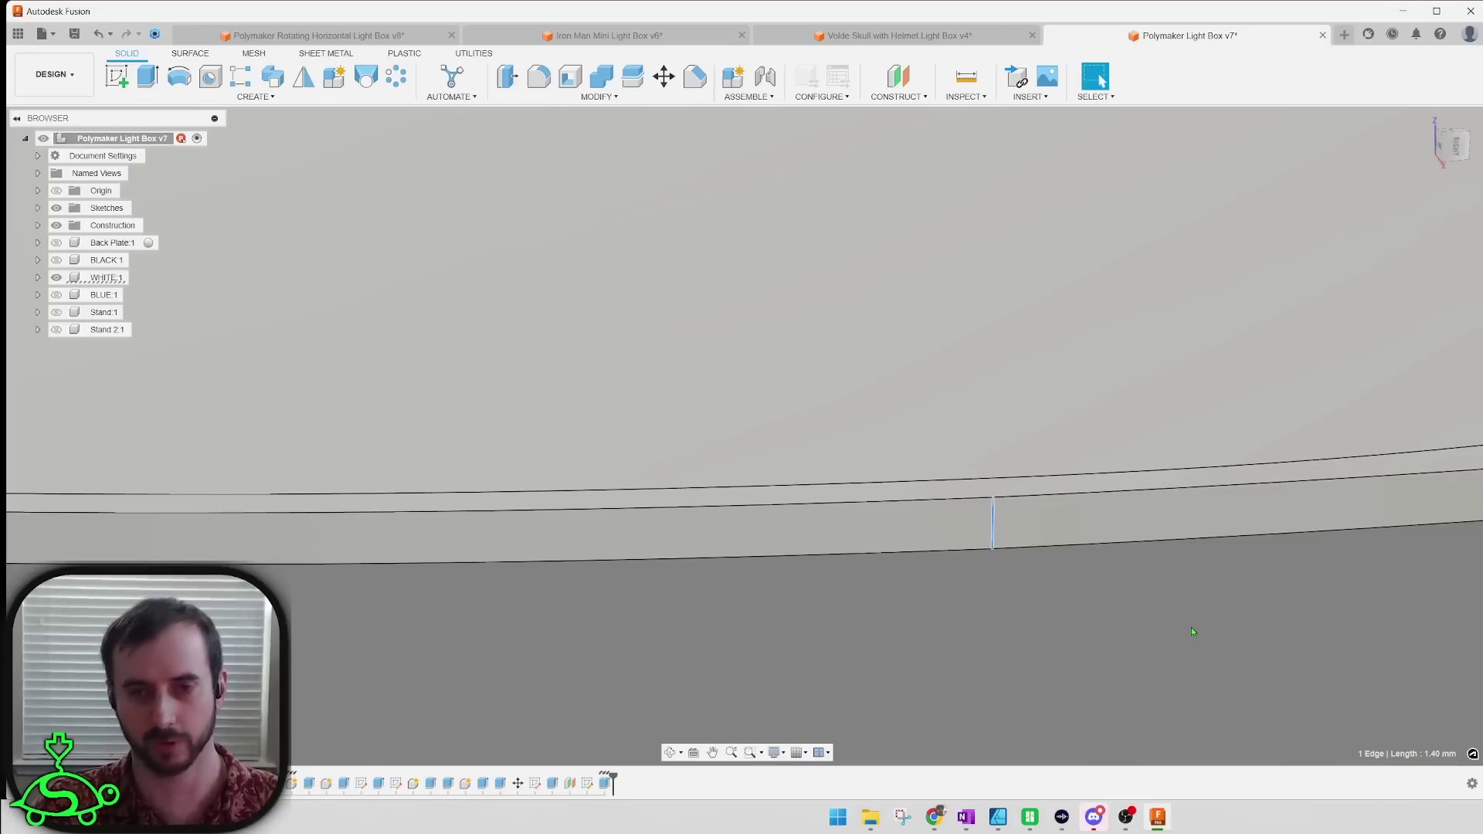
scroll(1191, 632, "down", 10)
Step: Turn the BLUE body, black ring and Stand 2:1 back on around the disc
middle_click_drag(1190, 632, 710, 575)
scroll(710, 576, "up", 8)
scroll(710, 576, "down", 2)
middle_click_drag(639, 497, 731, 496)
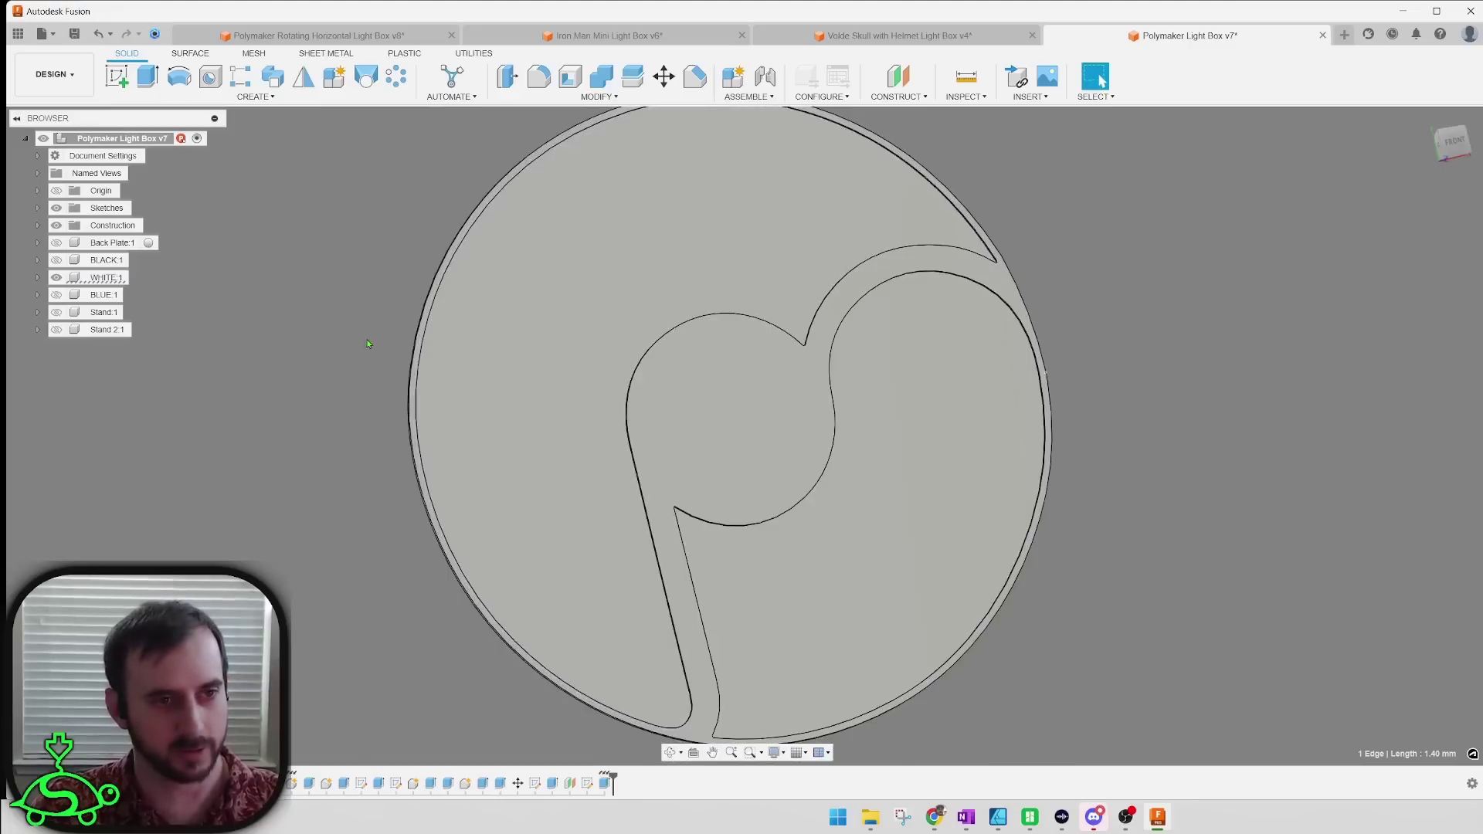
middle_click_drag(369, 335, 416, 333, "shift")
left_click(56, 295)
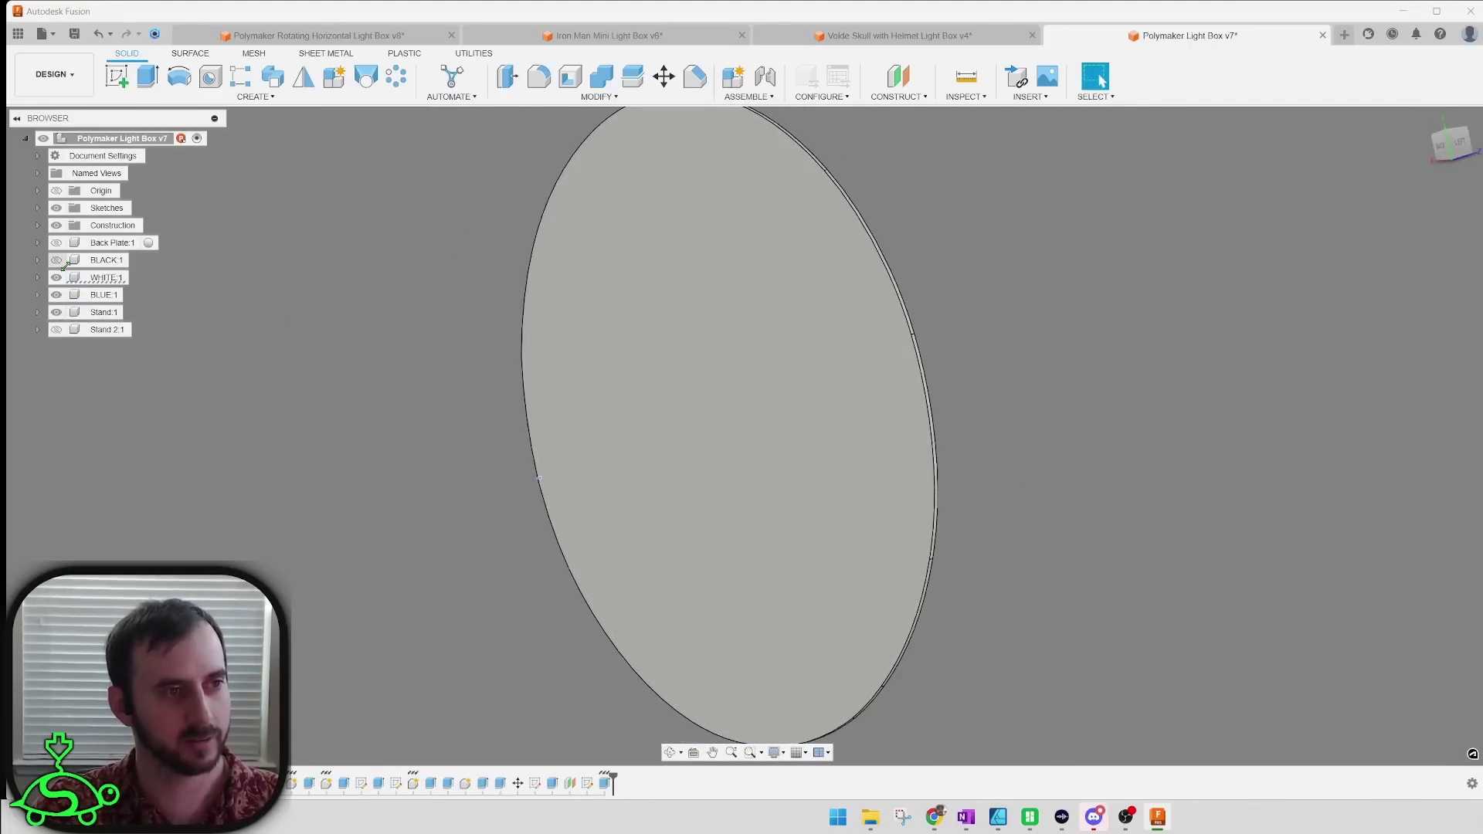
left_click(59, 262)
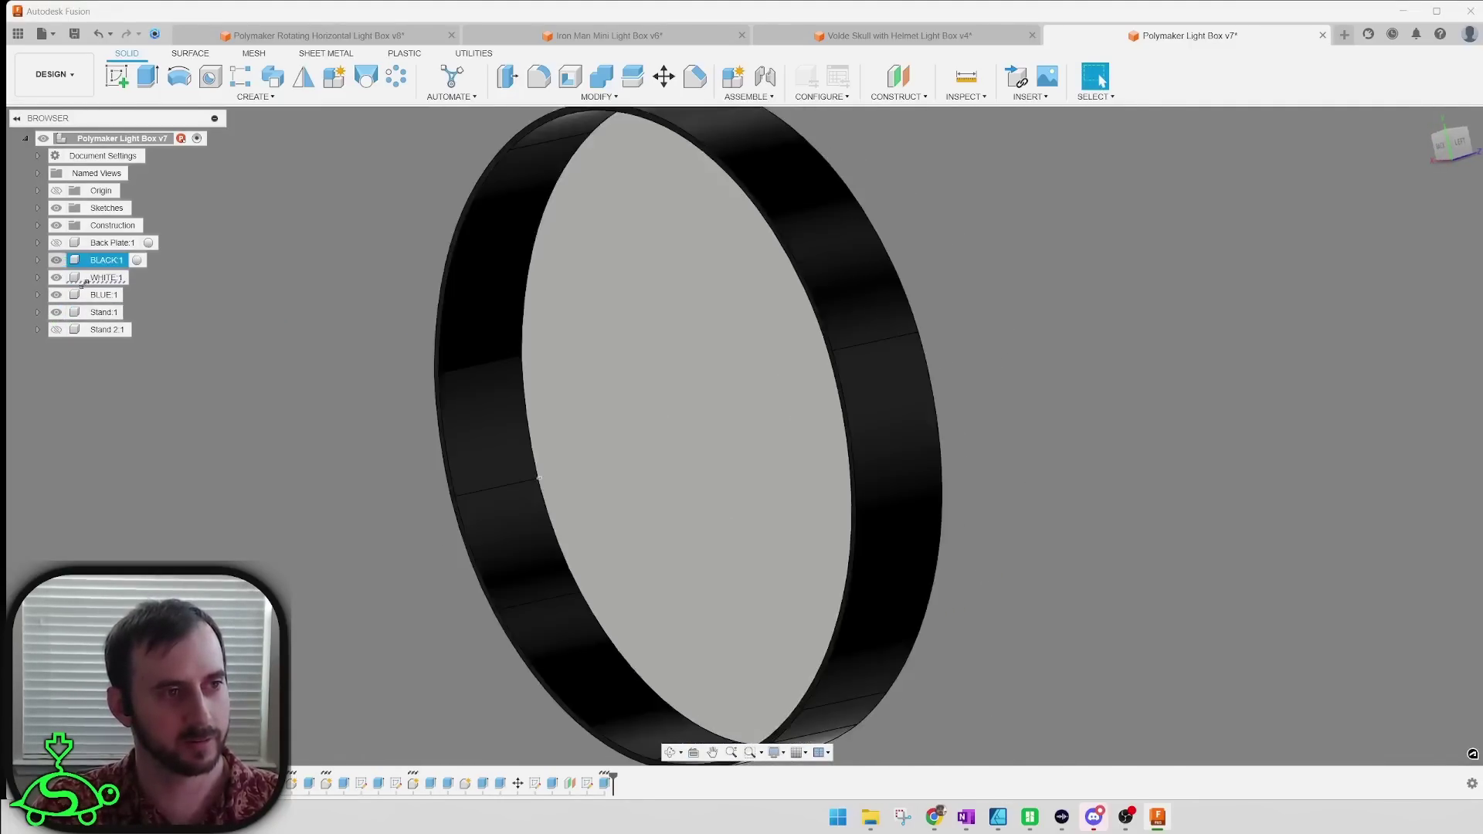
left_click(57, 329)
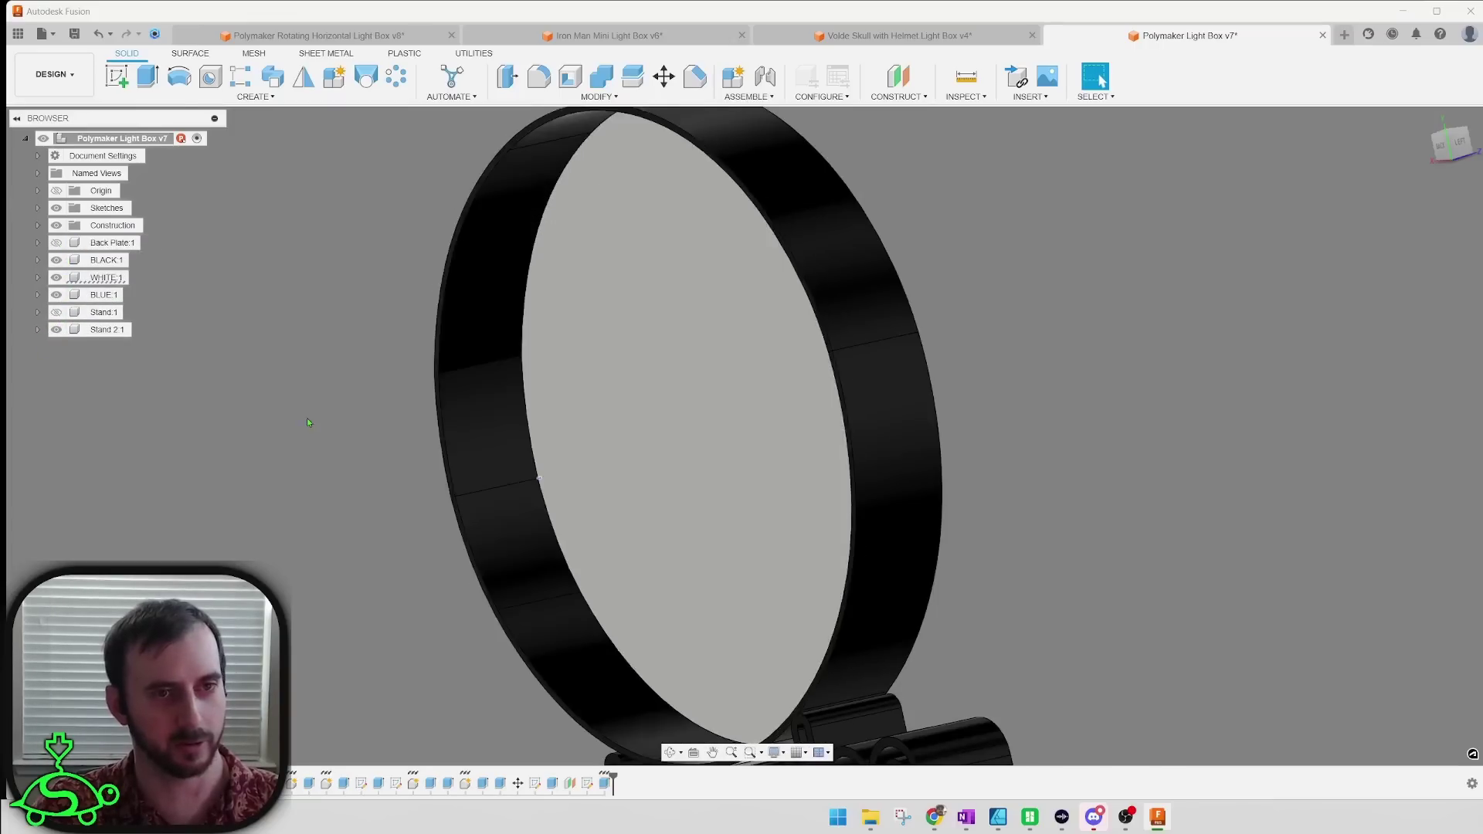
middle_click_drag(541, 433, 309, 429, "shift")
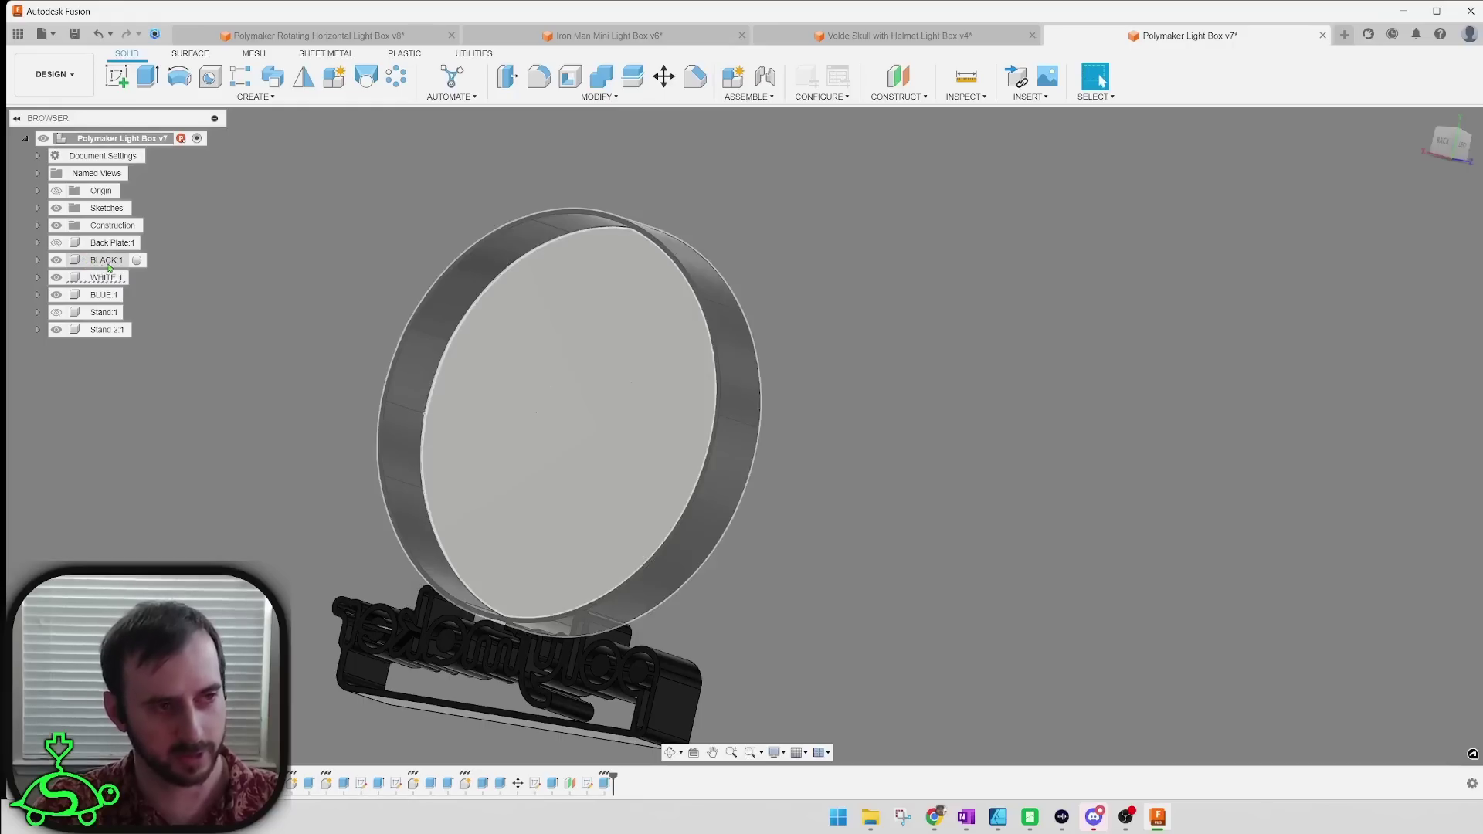
Step: Save the BLACK body as an STL mesh in the Downloads folder
middle_click_drag(223, 362, 415, 312)
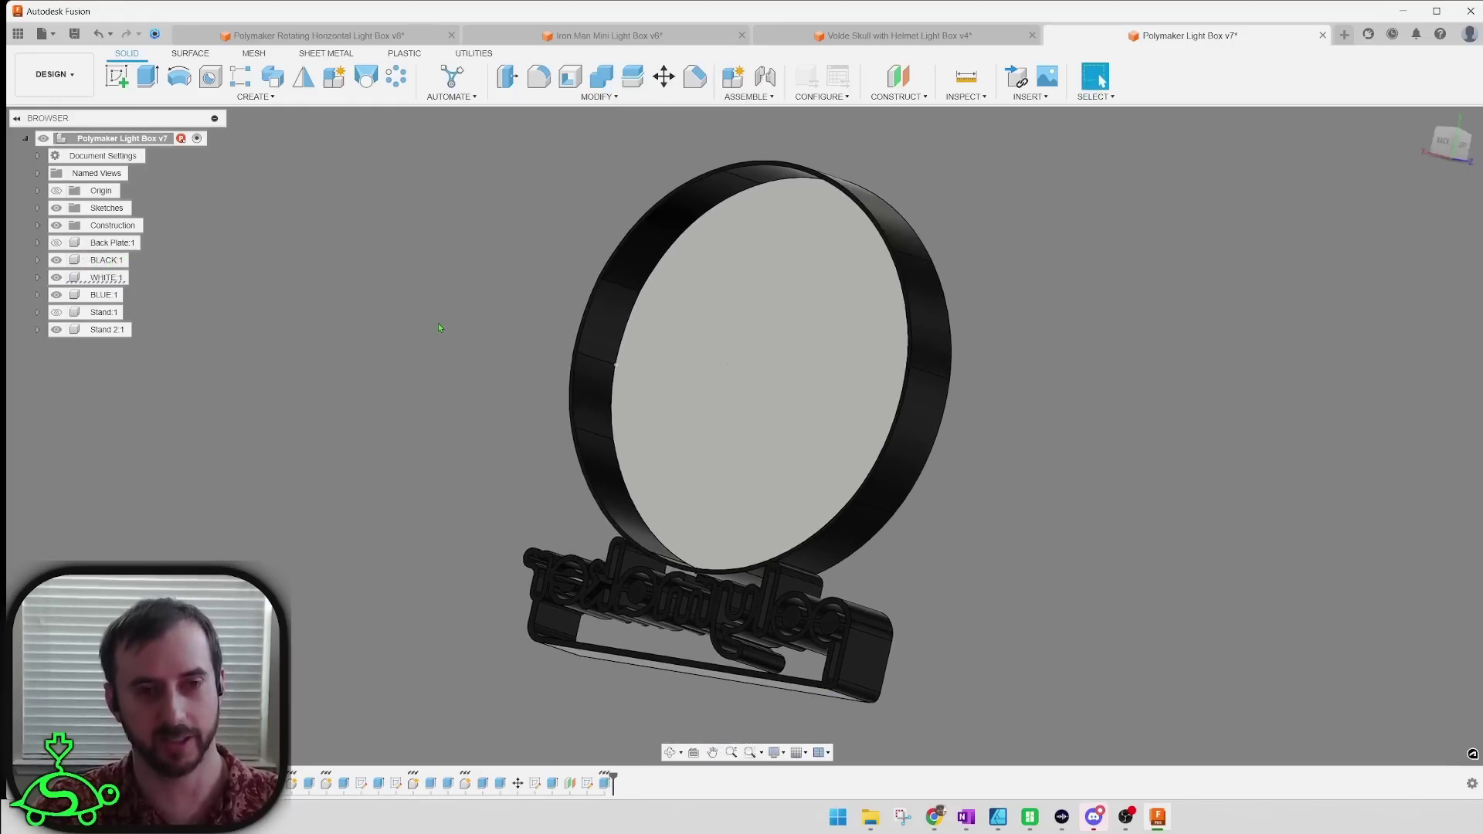
right_click(95, 263)
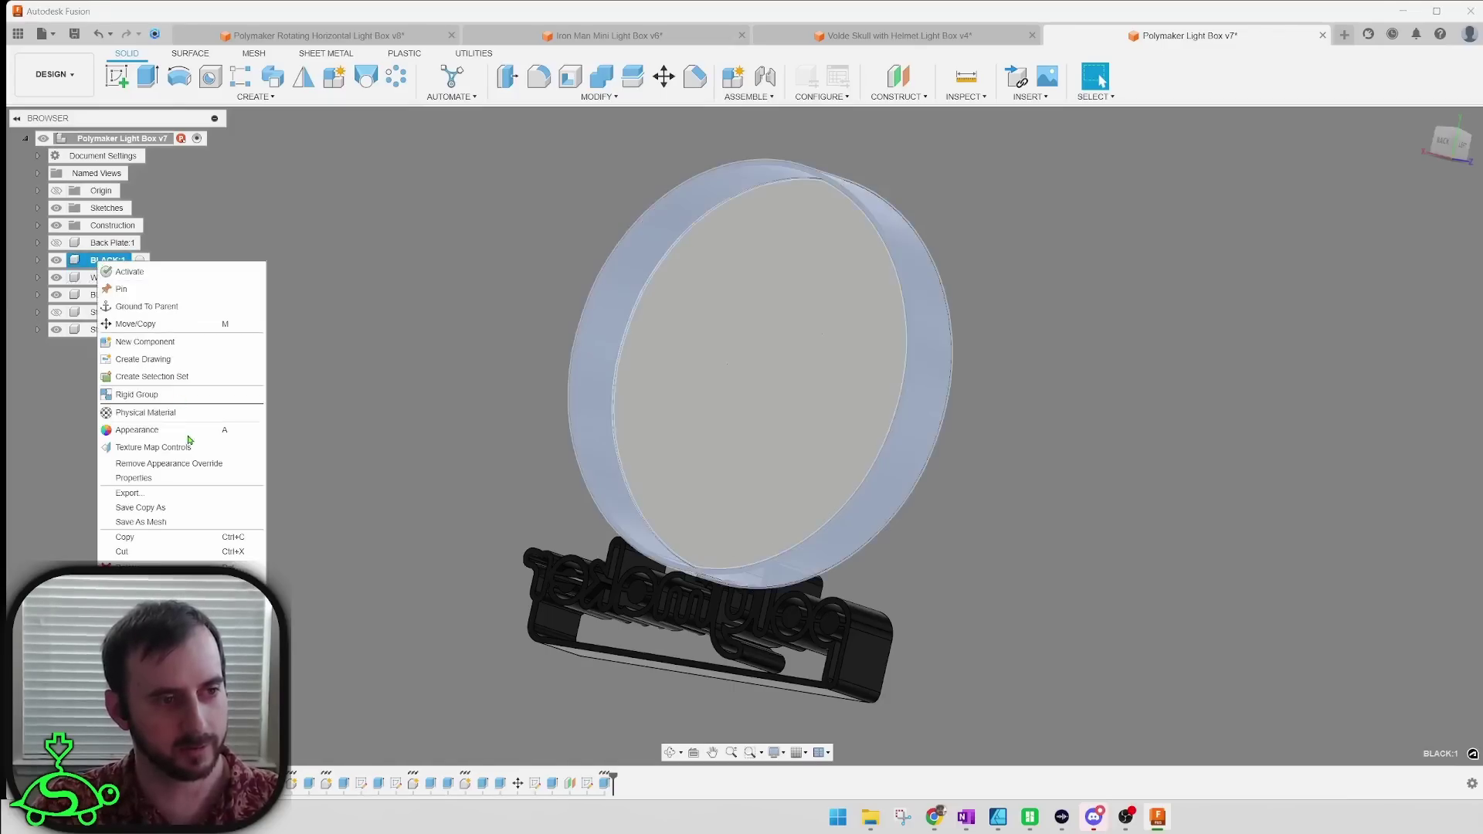
left_click(179, 523)
left_click(1404, 437)
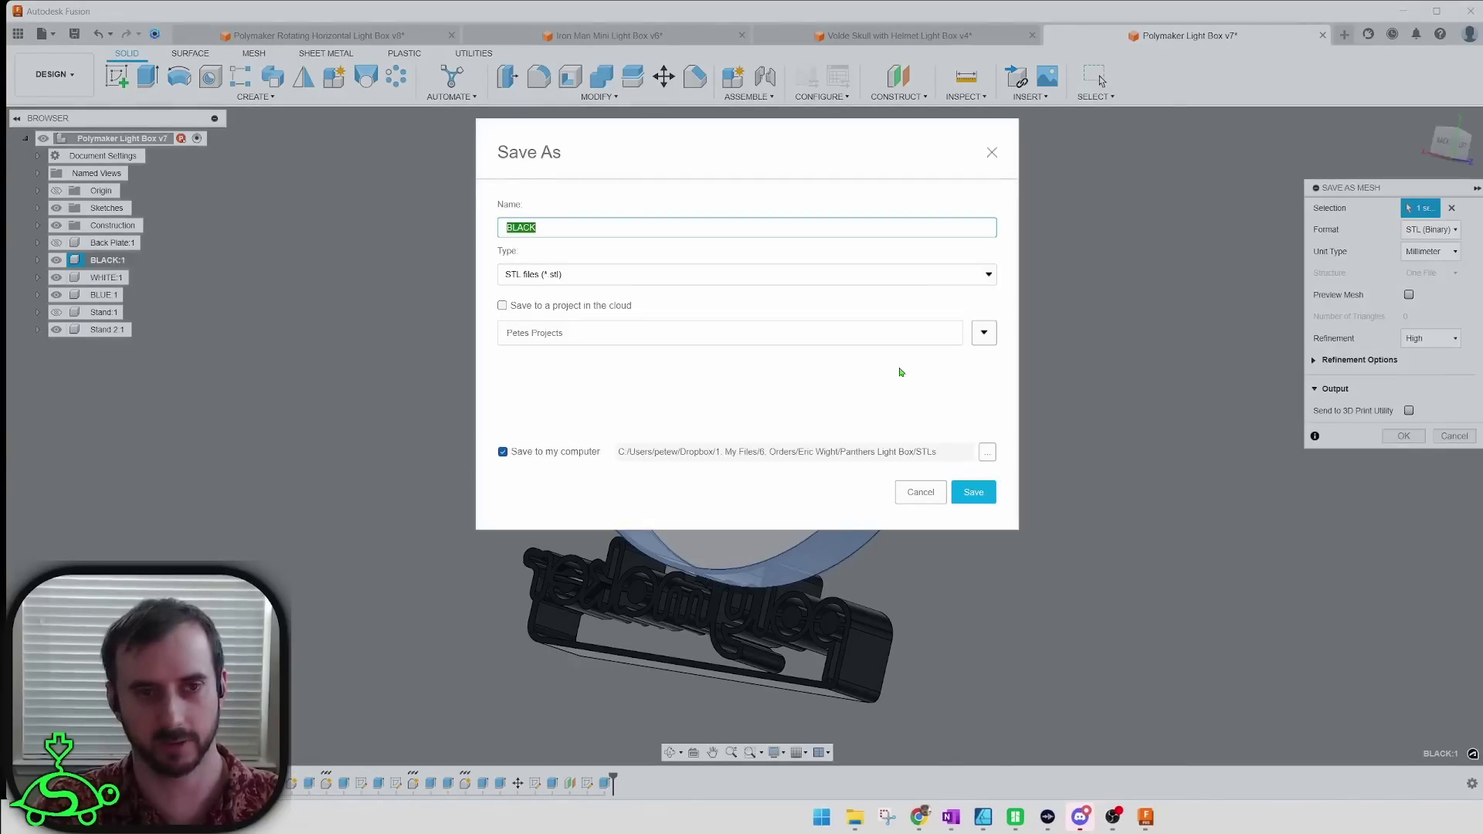
left_click(988, 454)
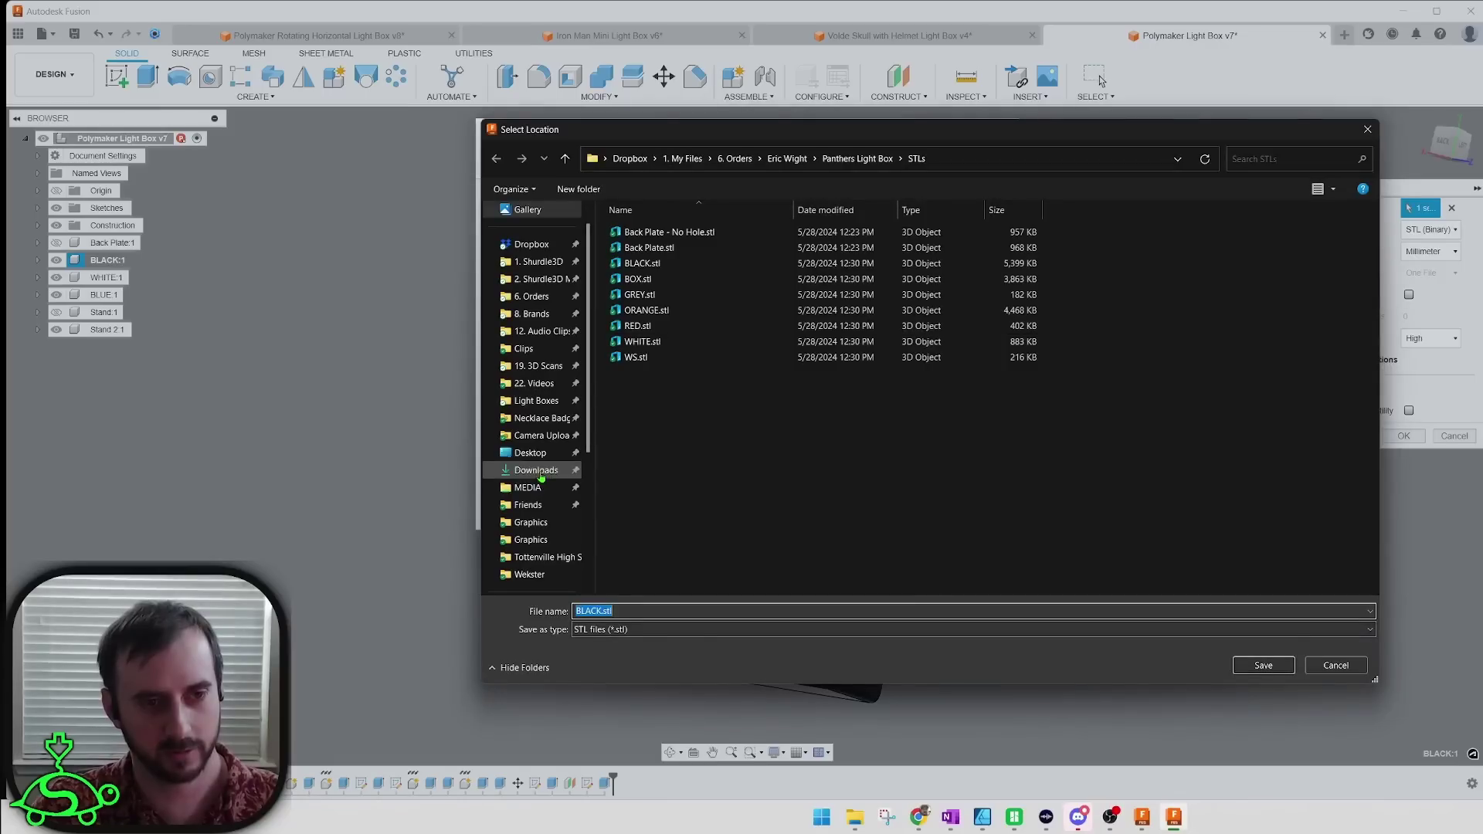
left_click(536, 470)
left_click(1264, 665)
left_click(975, 493)
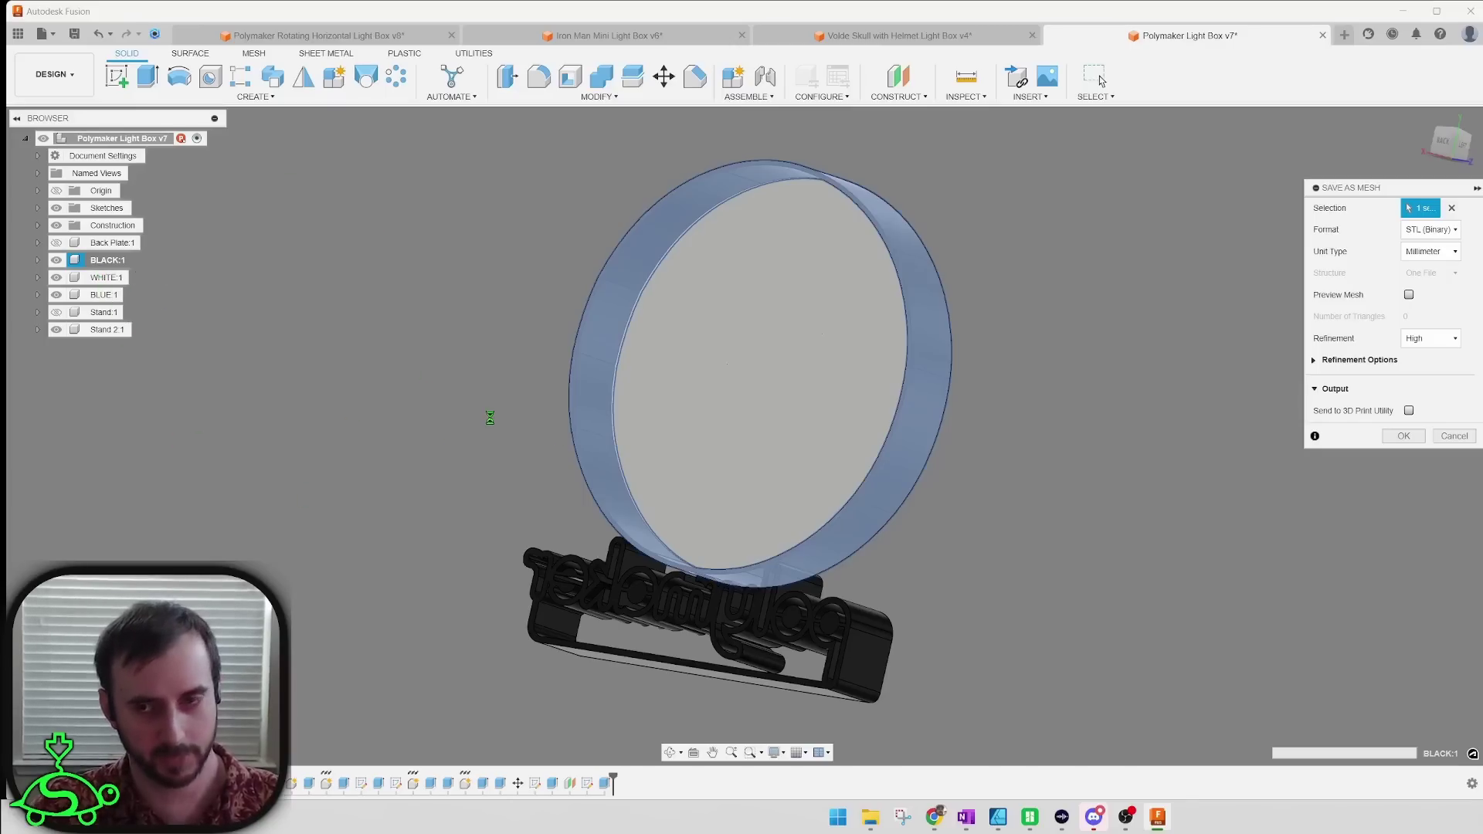
Step: Save the WHITE and BLUE bodies as STL meshes, then launch Bambu Studio
right_click(106, 277)
left_click(206, 543)
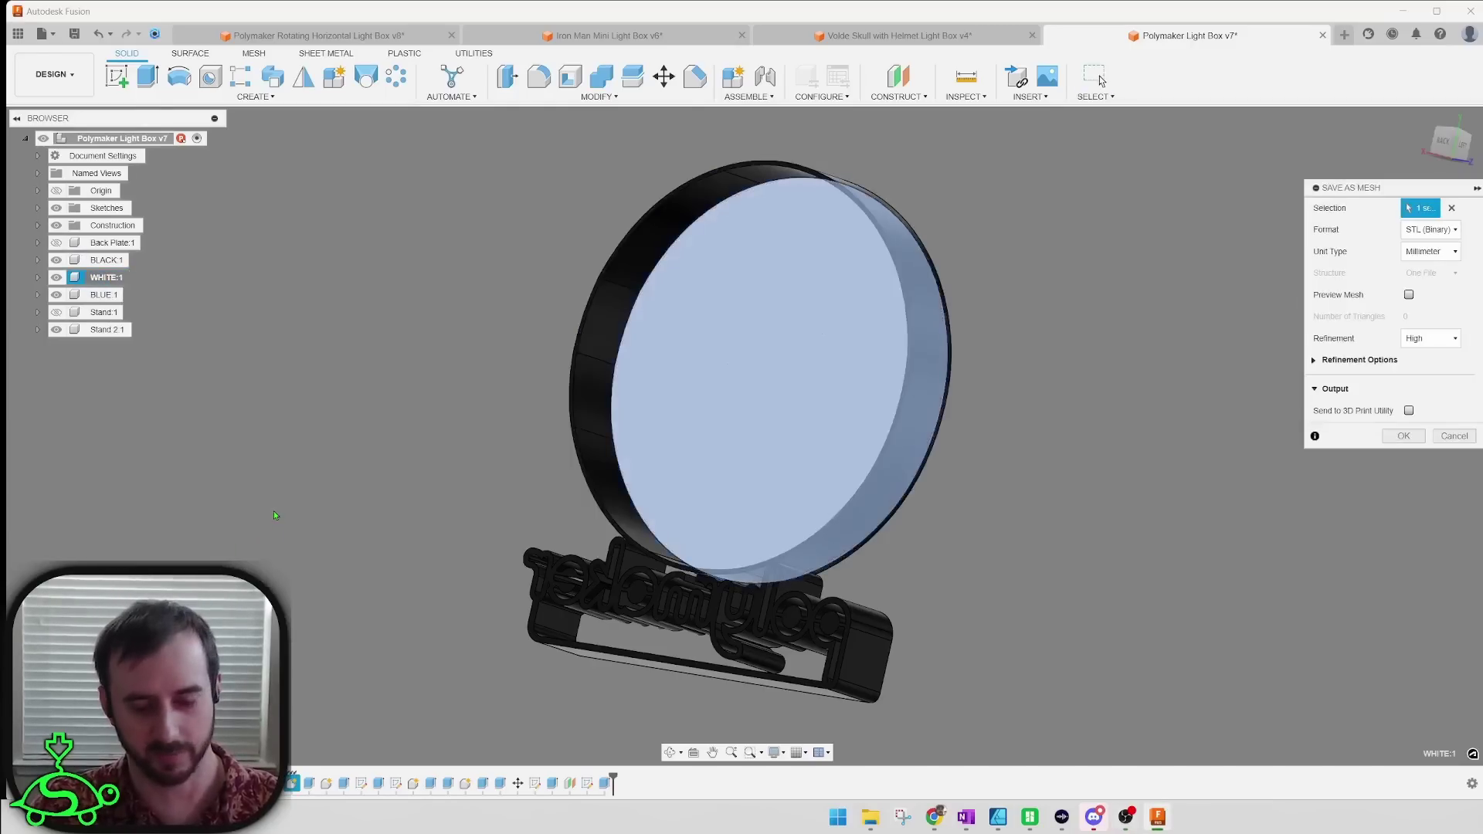
key("Return")
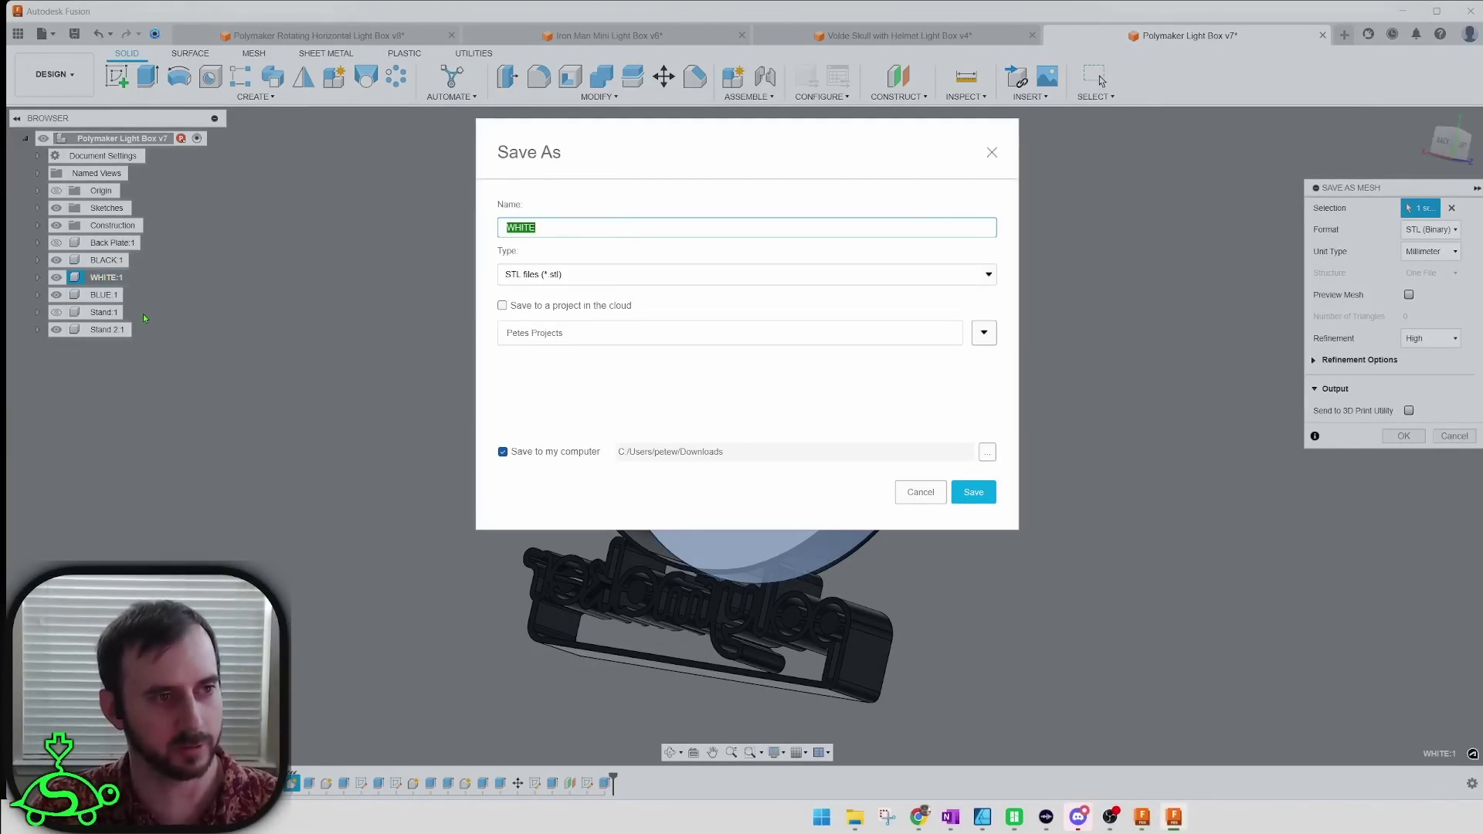
key("Return")
right_click(104, 294)
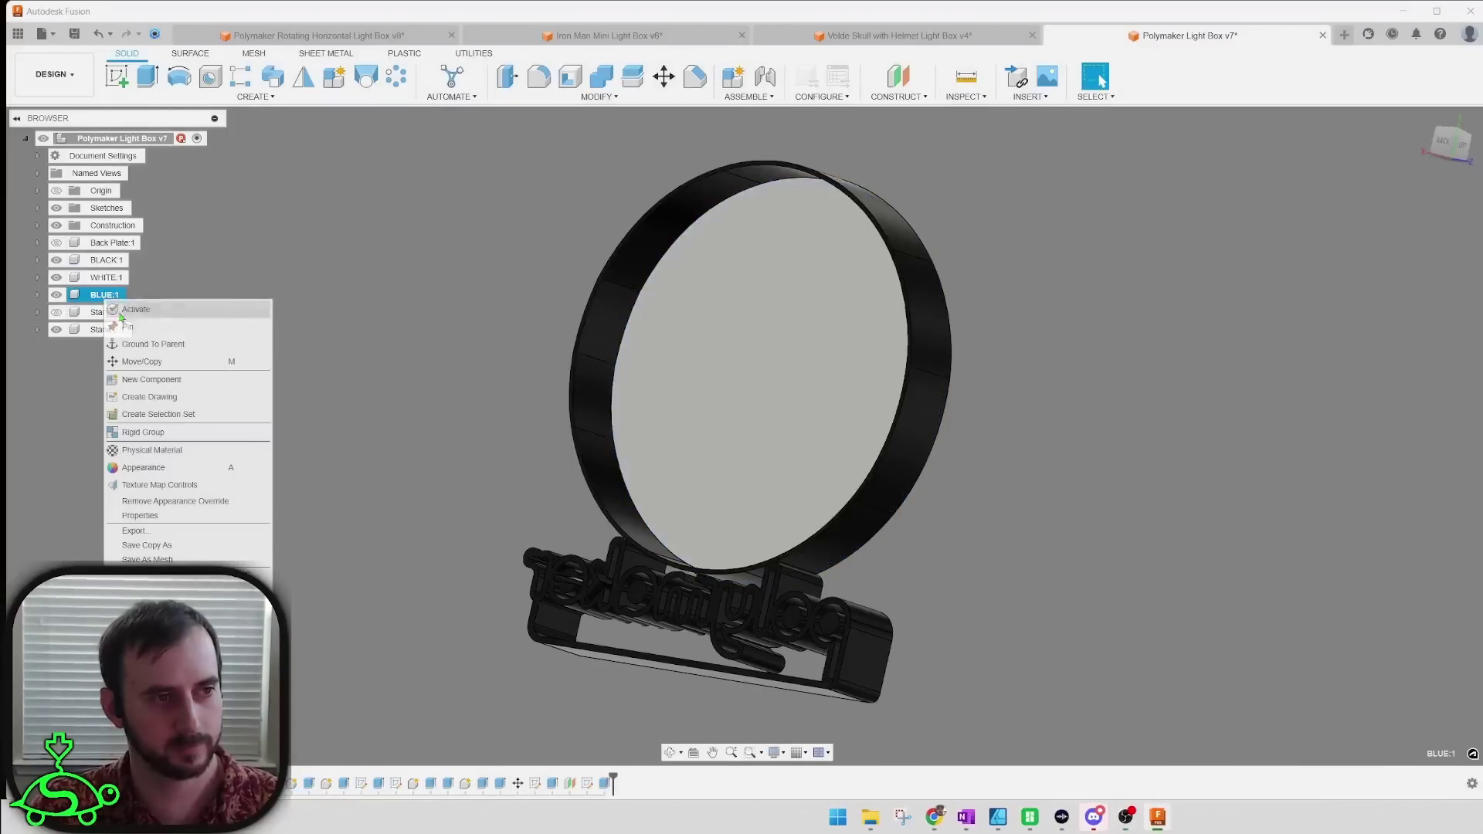
left_click(198, 552)
key("Return")
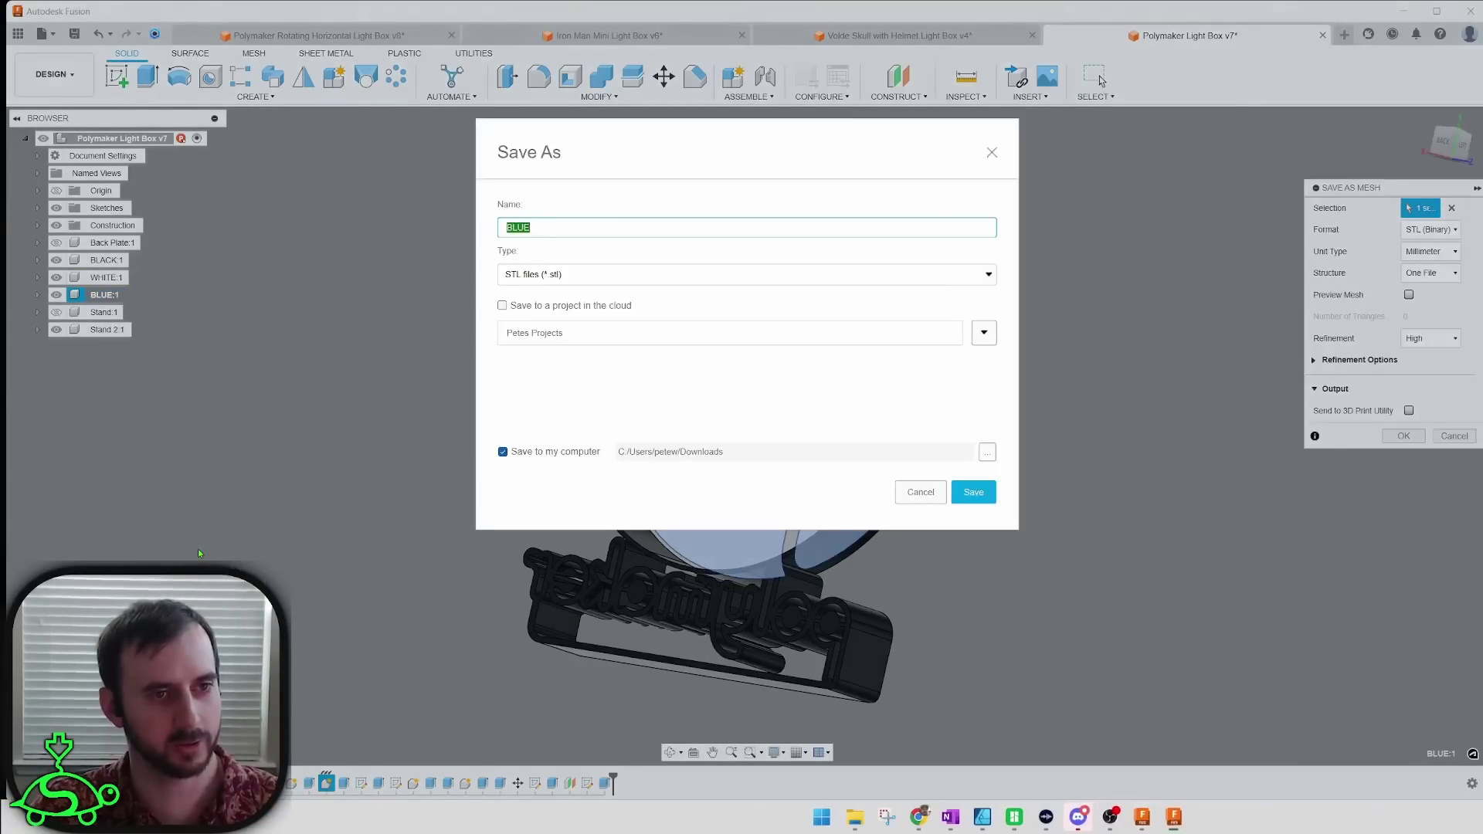
key("Return")
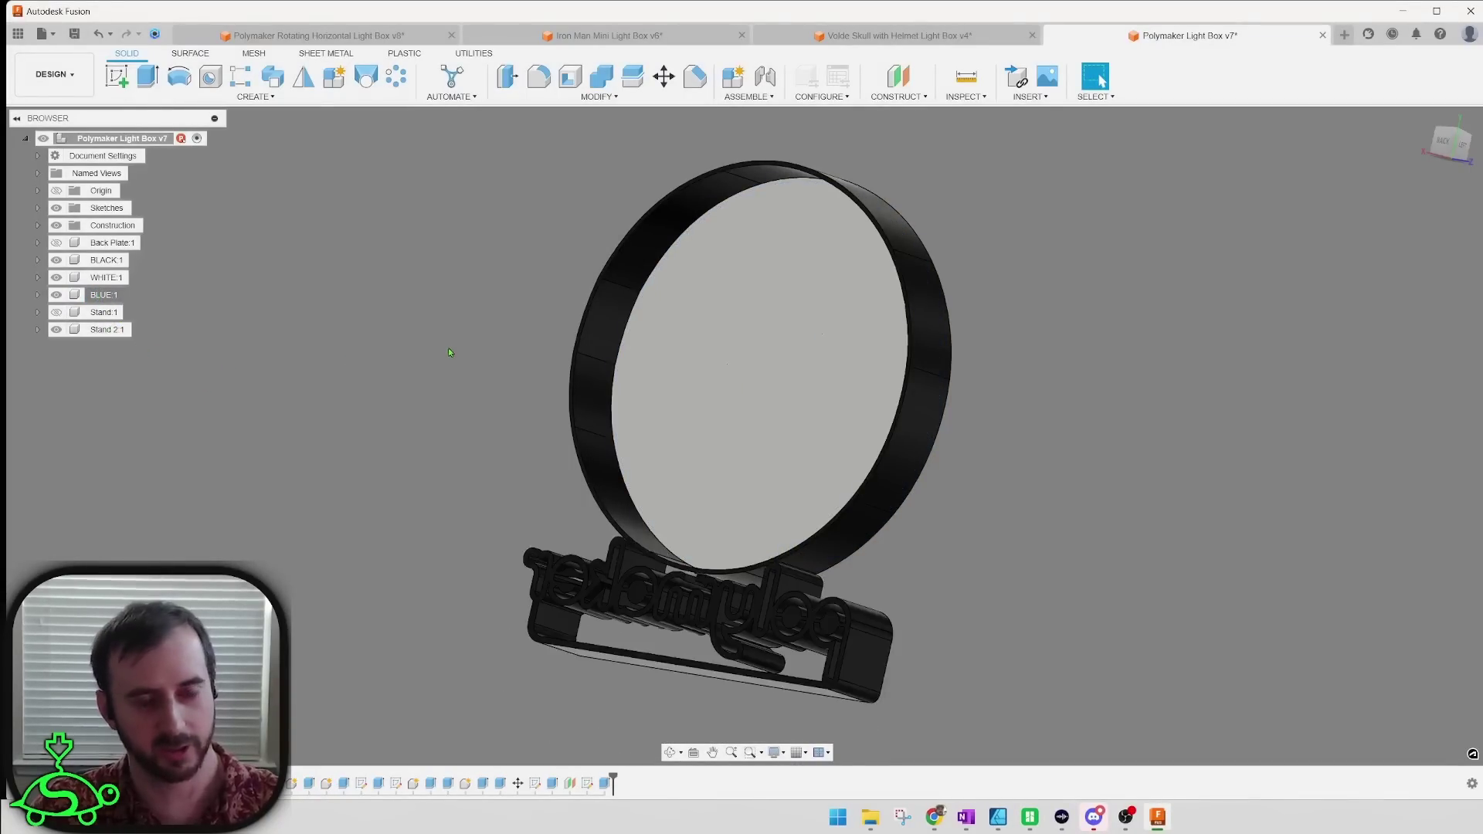
right_click(1036, 820)
left_click(1029, 723)
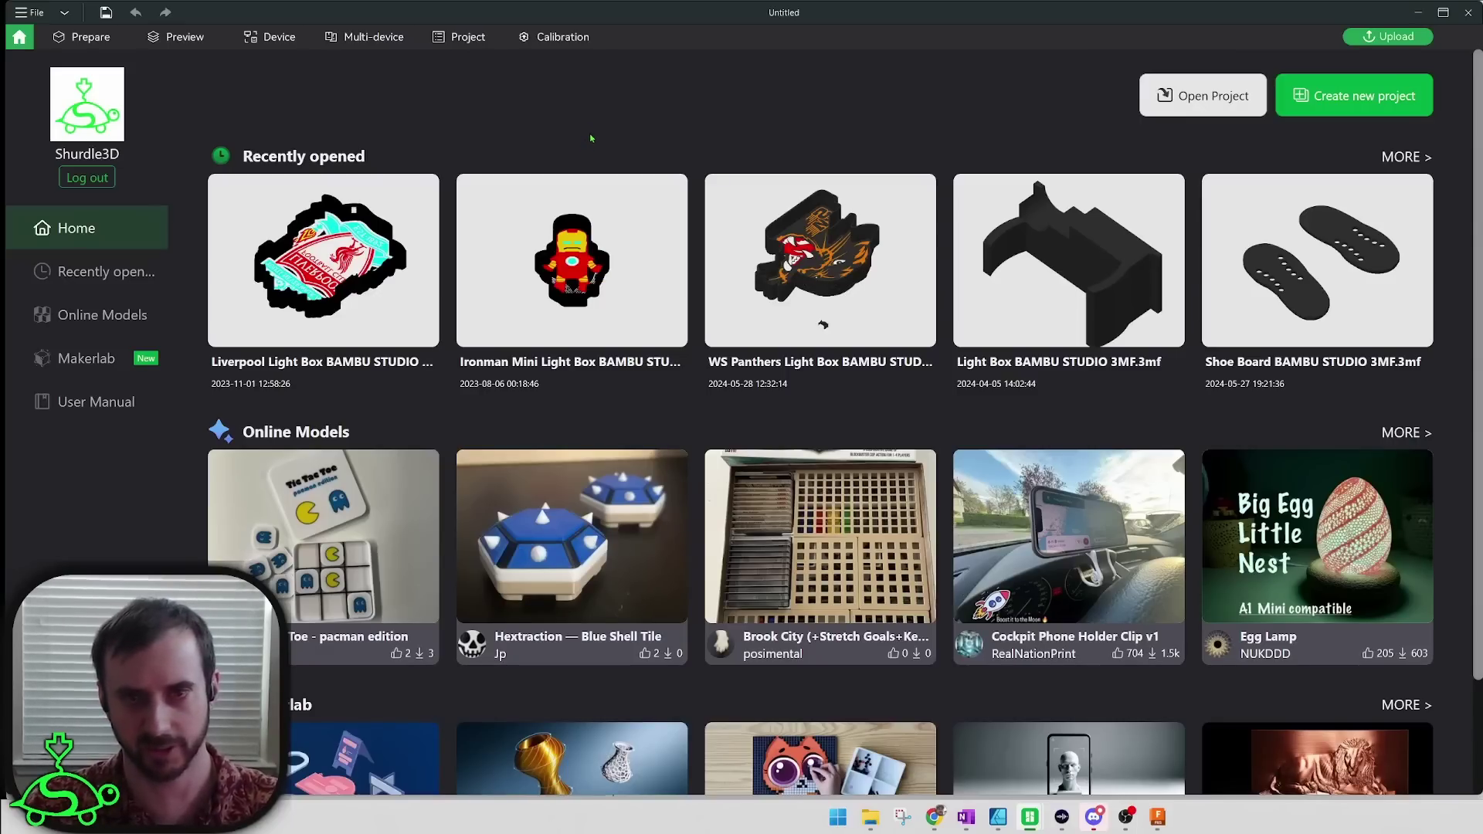
Step: Open the recent Light Box BAMBU STUDIO 3MF project from the Home page
left_click(1068, 229)
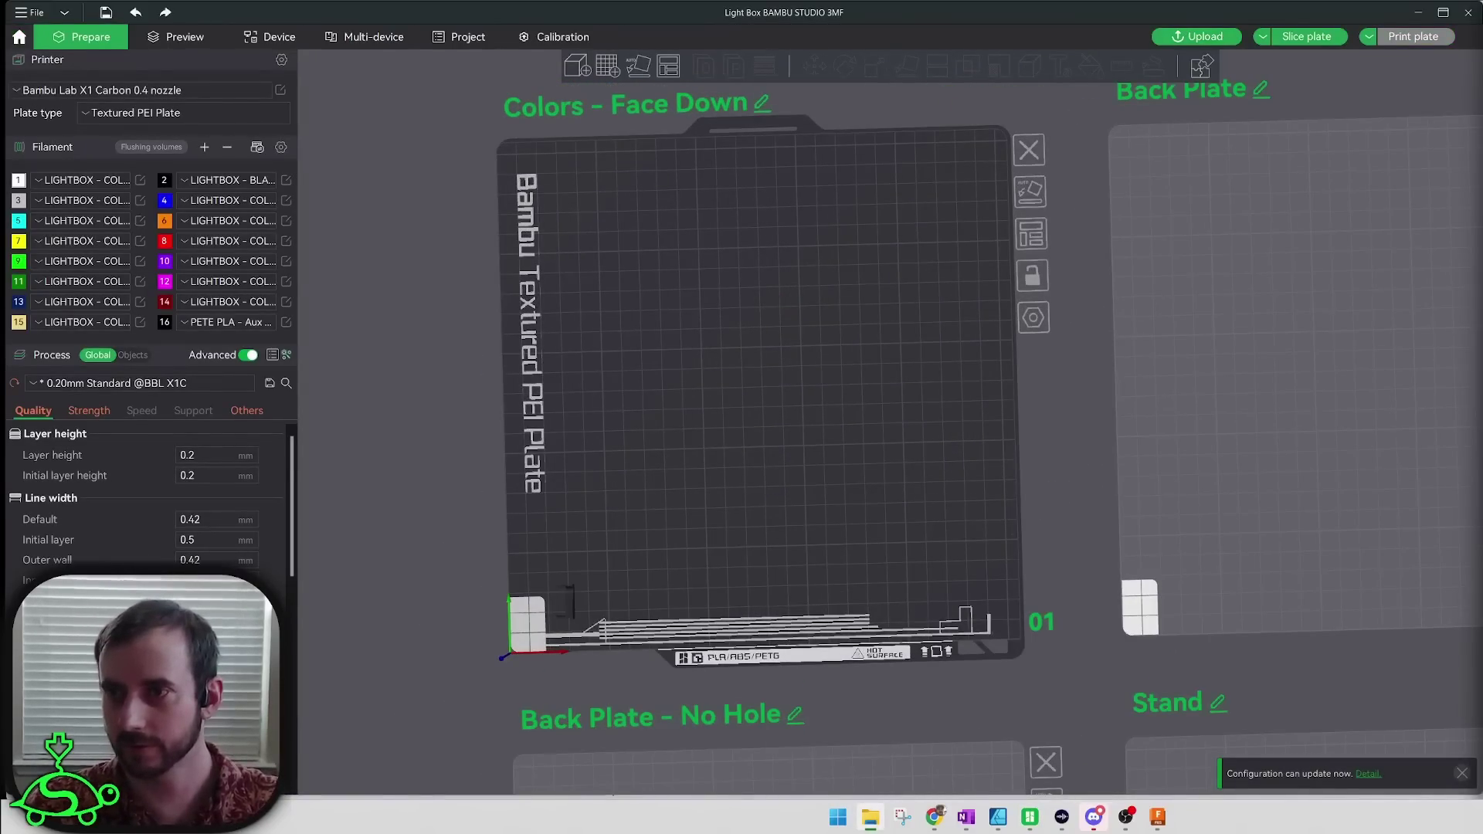
Step: Load the three STLs onto plate 01 as one object, with BLACK.stl on filament 2 and BLUE.stl on 5
left_click_drag(1179, 311, 669, 289)
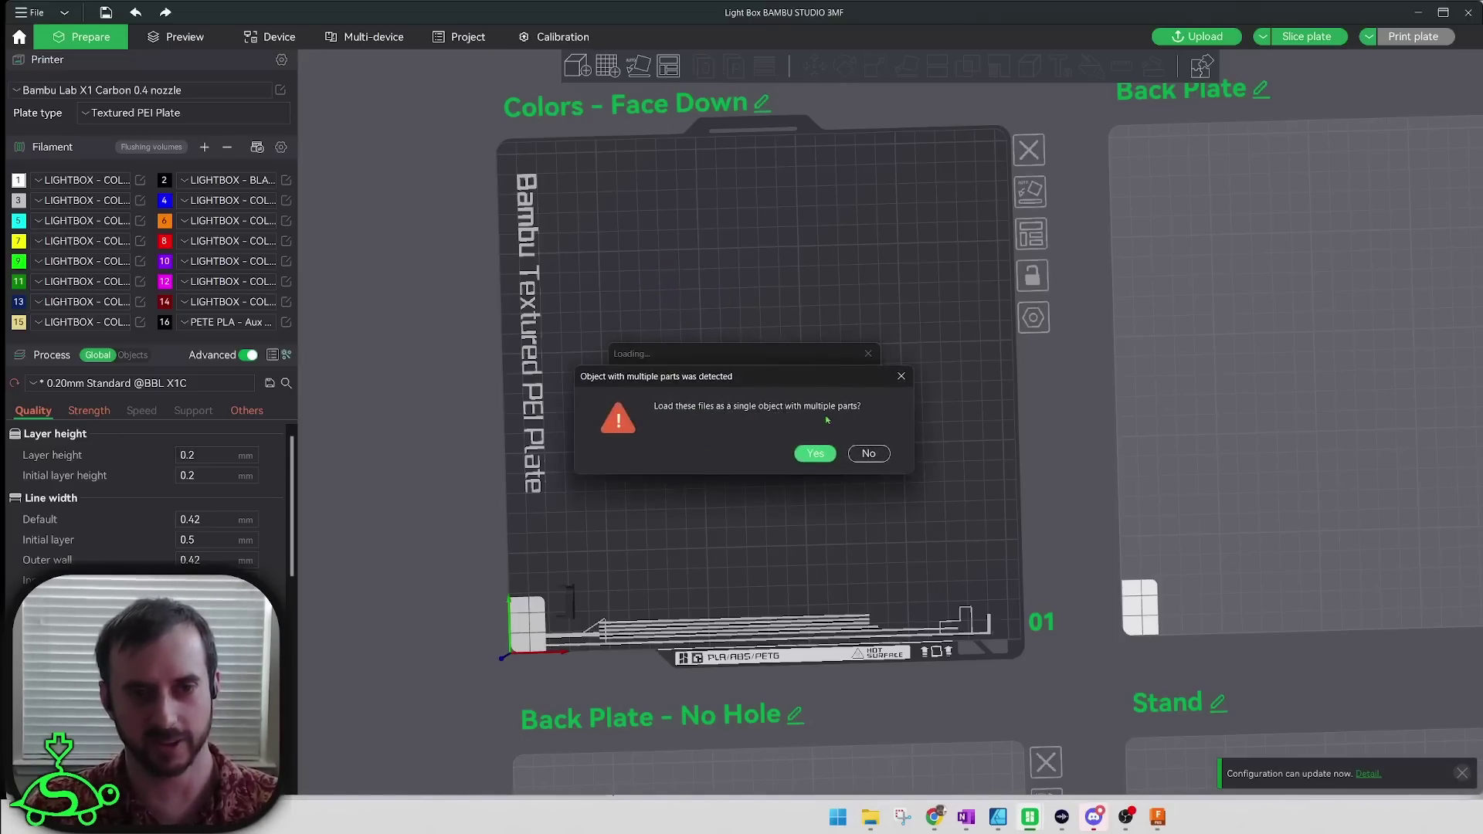
left_click(815, 453)
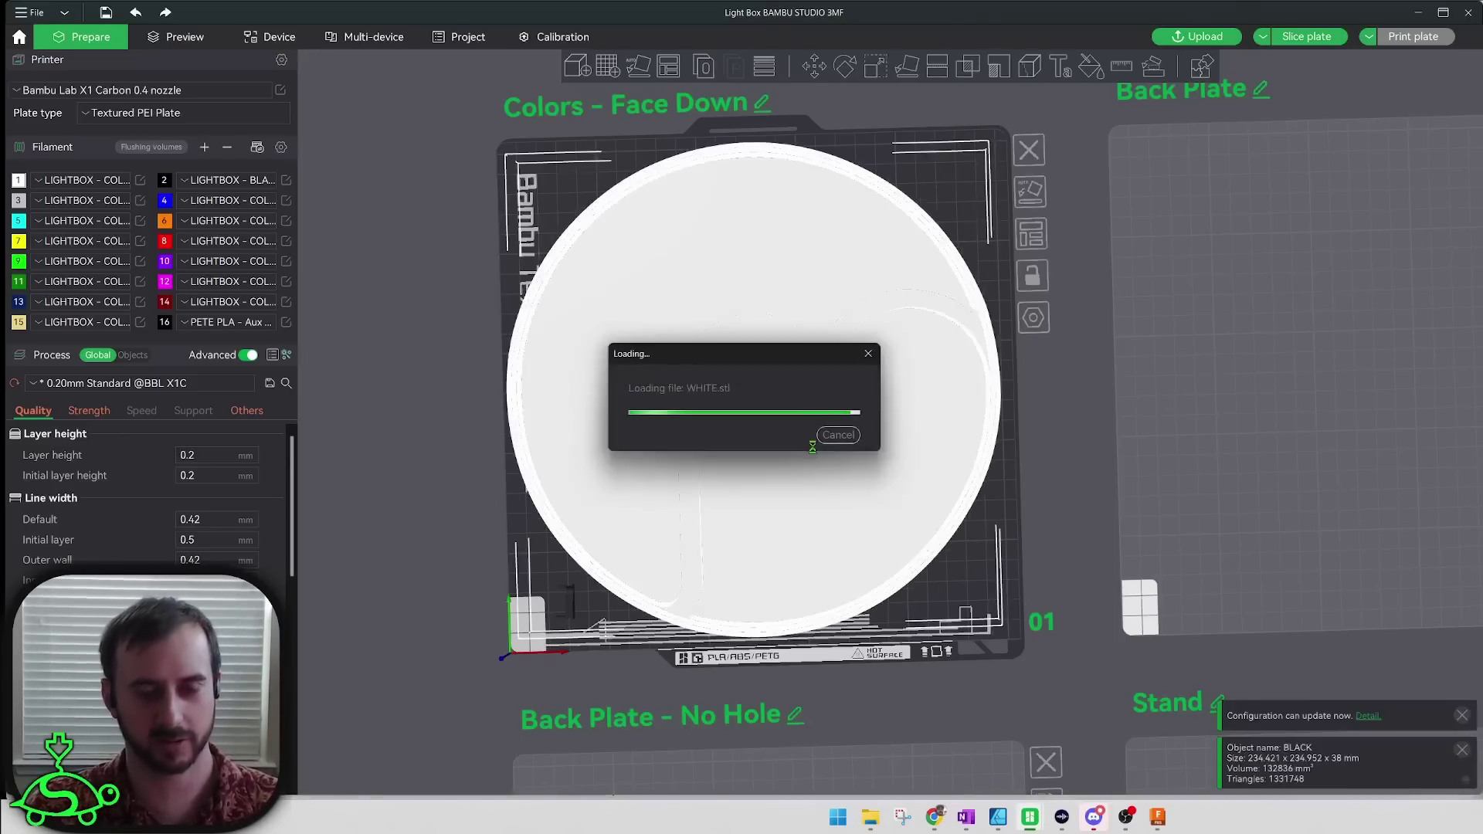
left_click(132, 355)
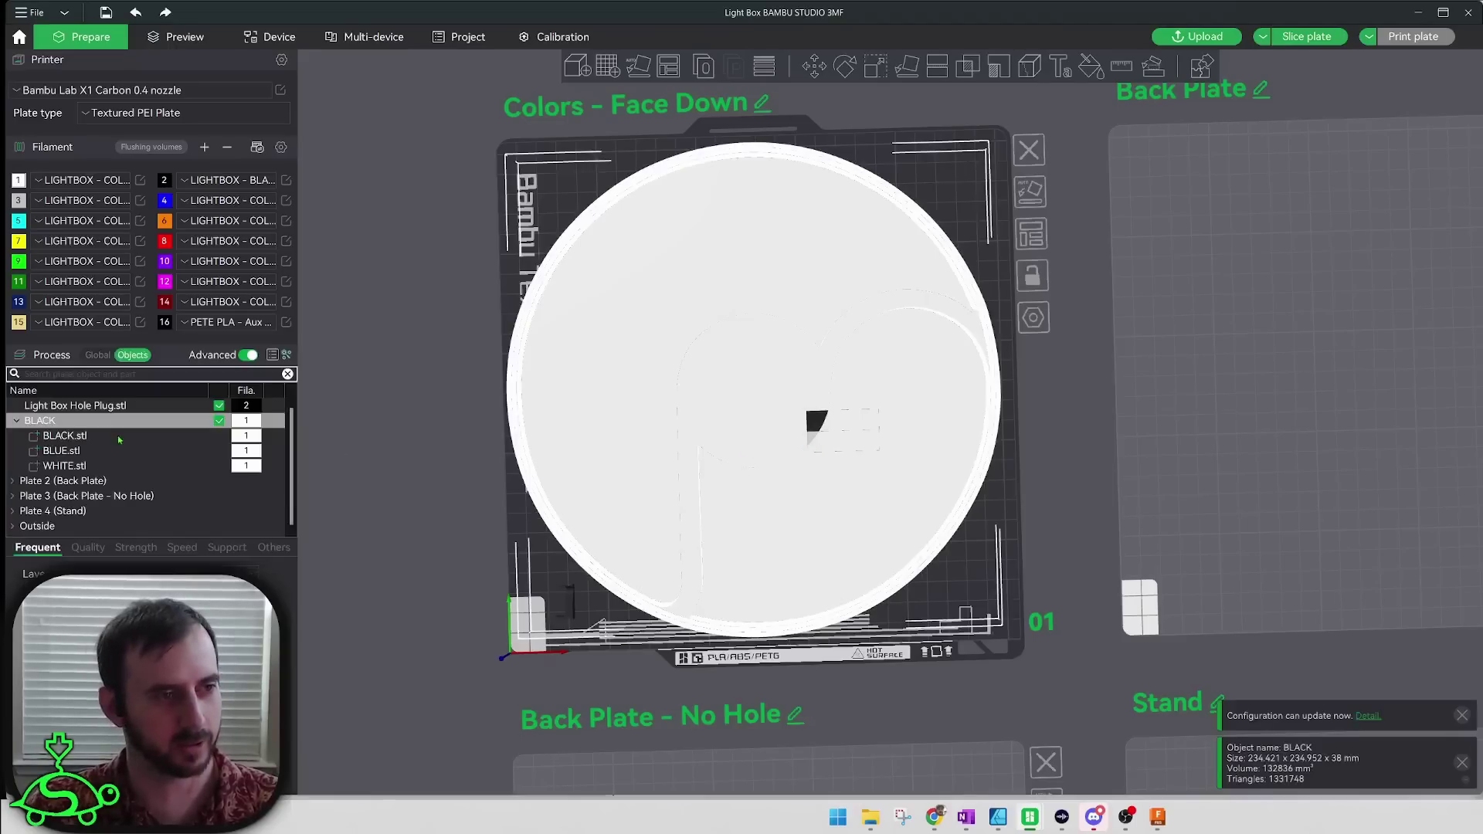
left_click(244, 436)
left_click(245, 459)
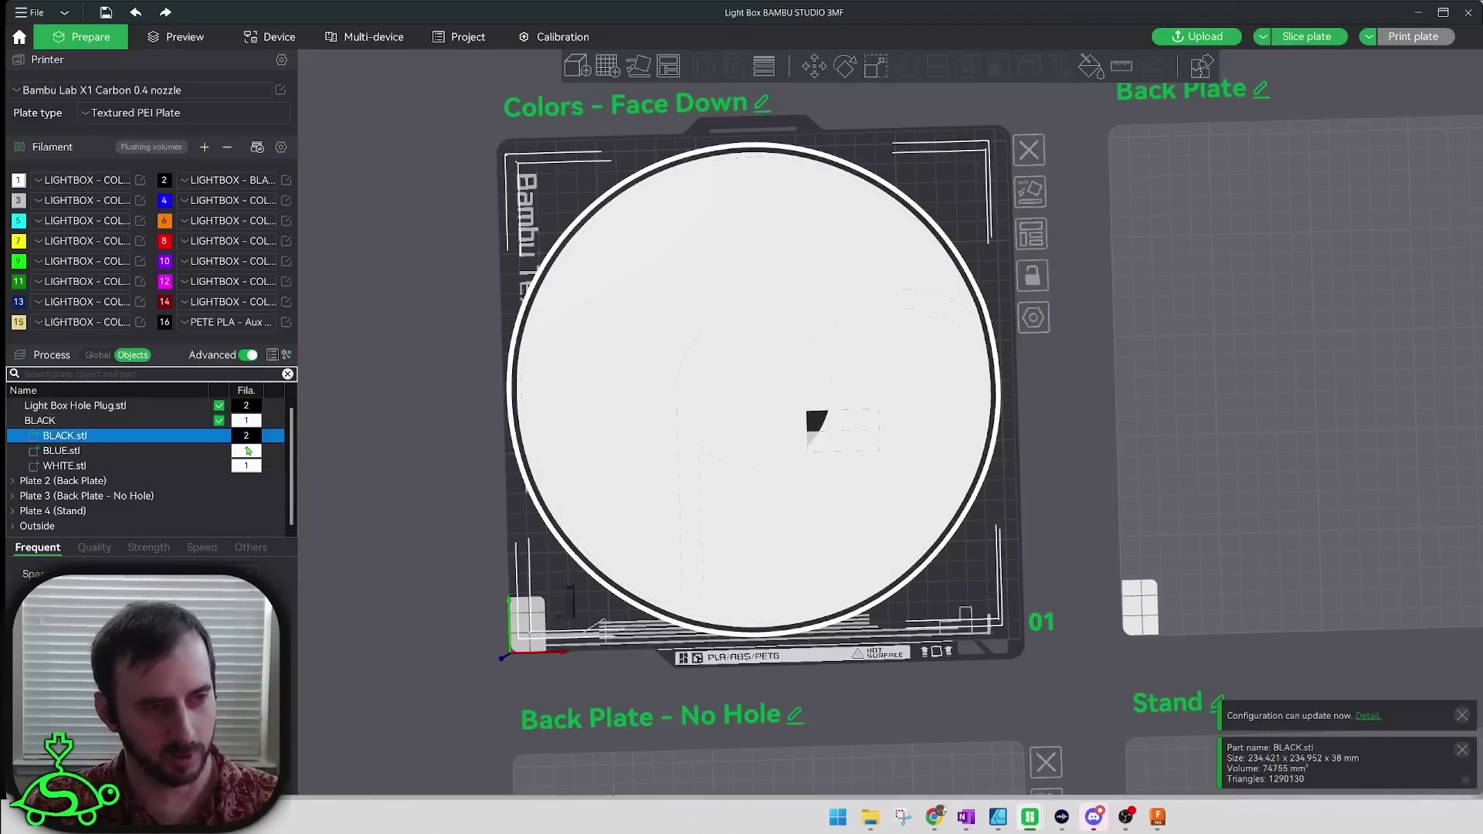
left_click(246, 452)
key("5")
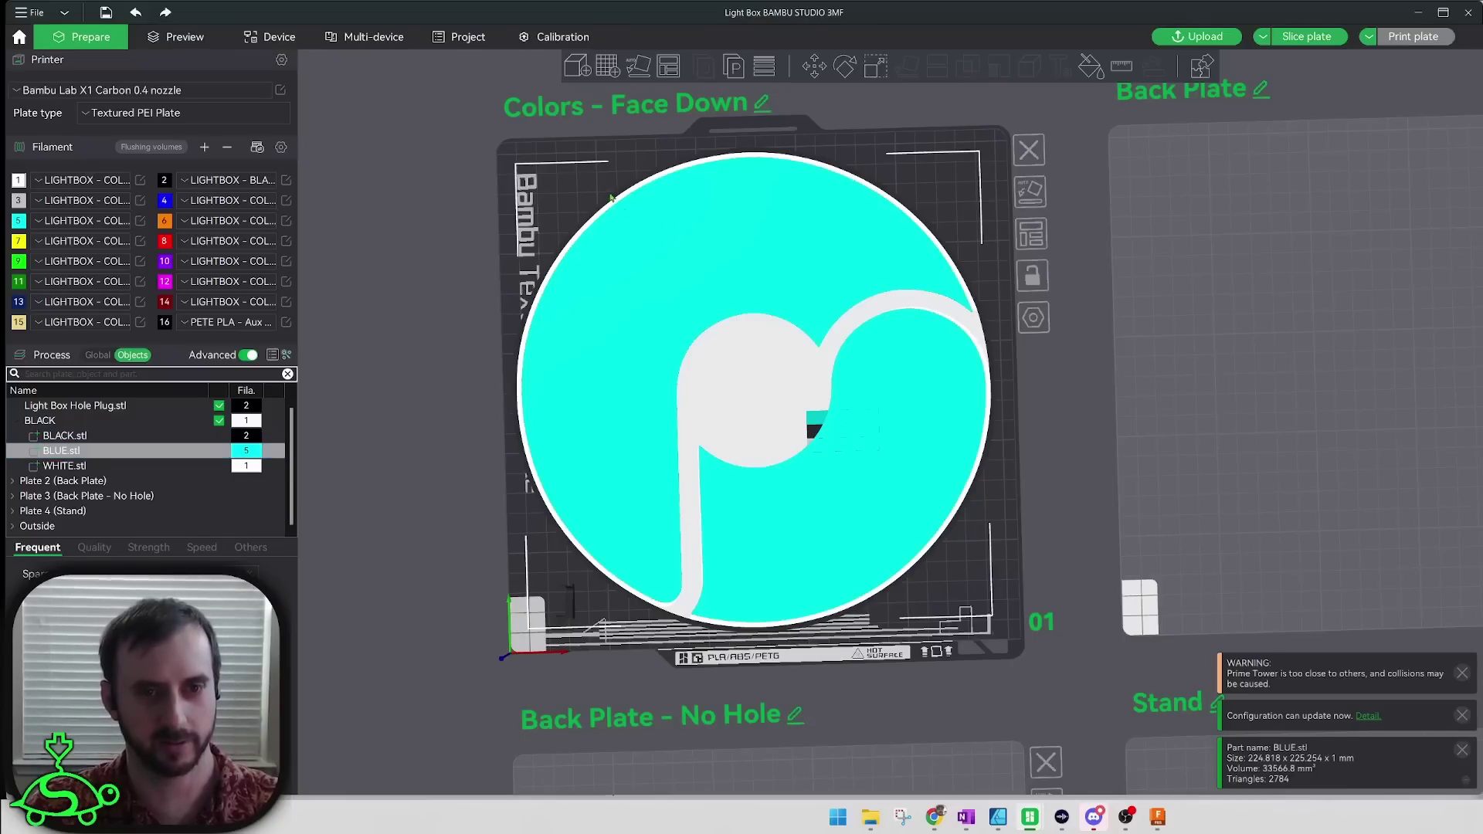
left_click(828, 165)
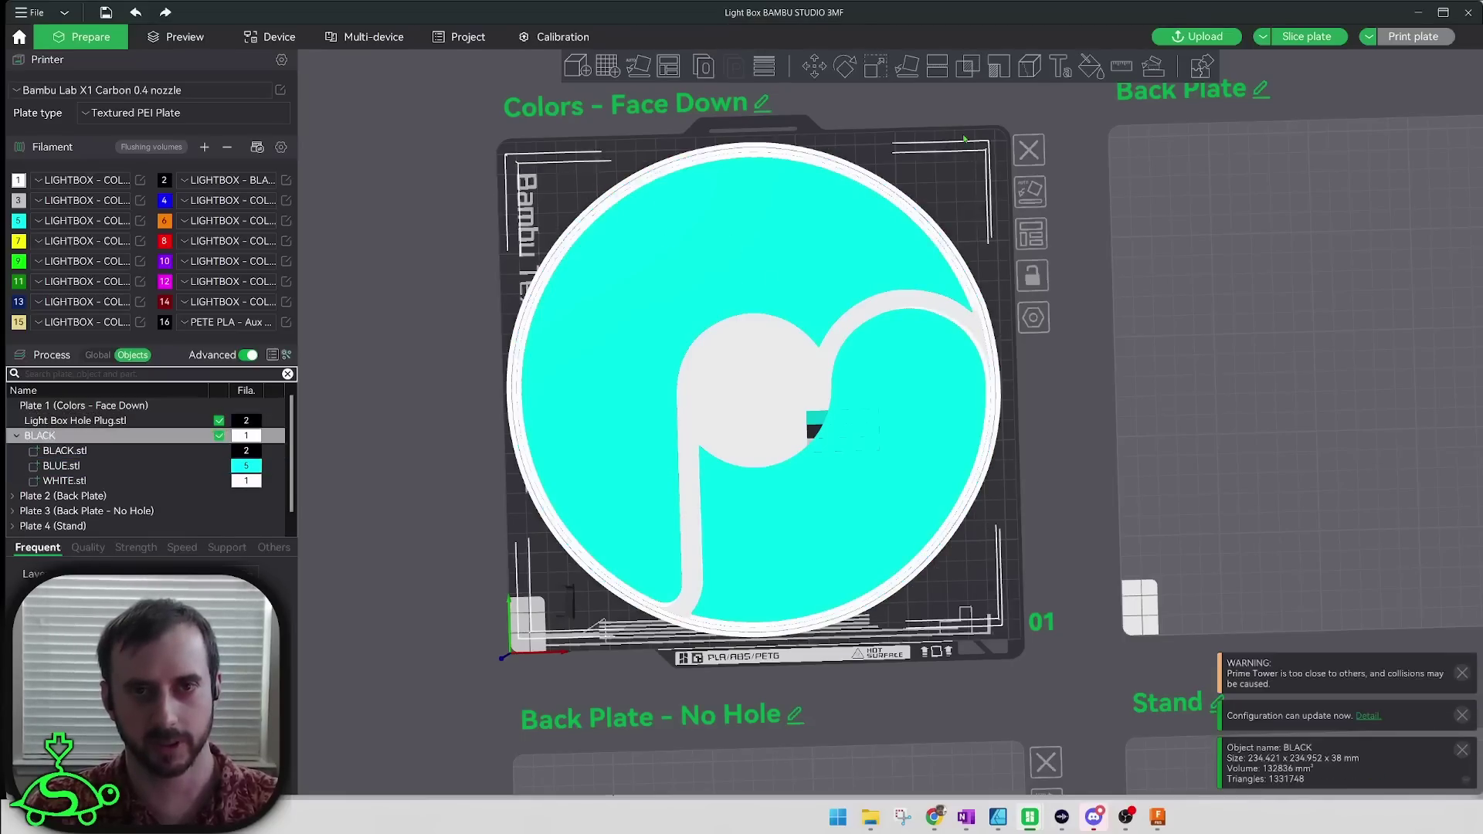
Step: Lay the light box on its coloured face and move it up-left, clear of the prime tower
left_click(907, 68)
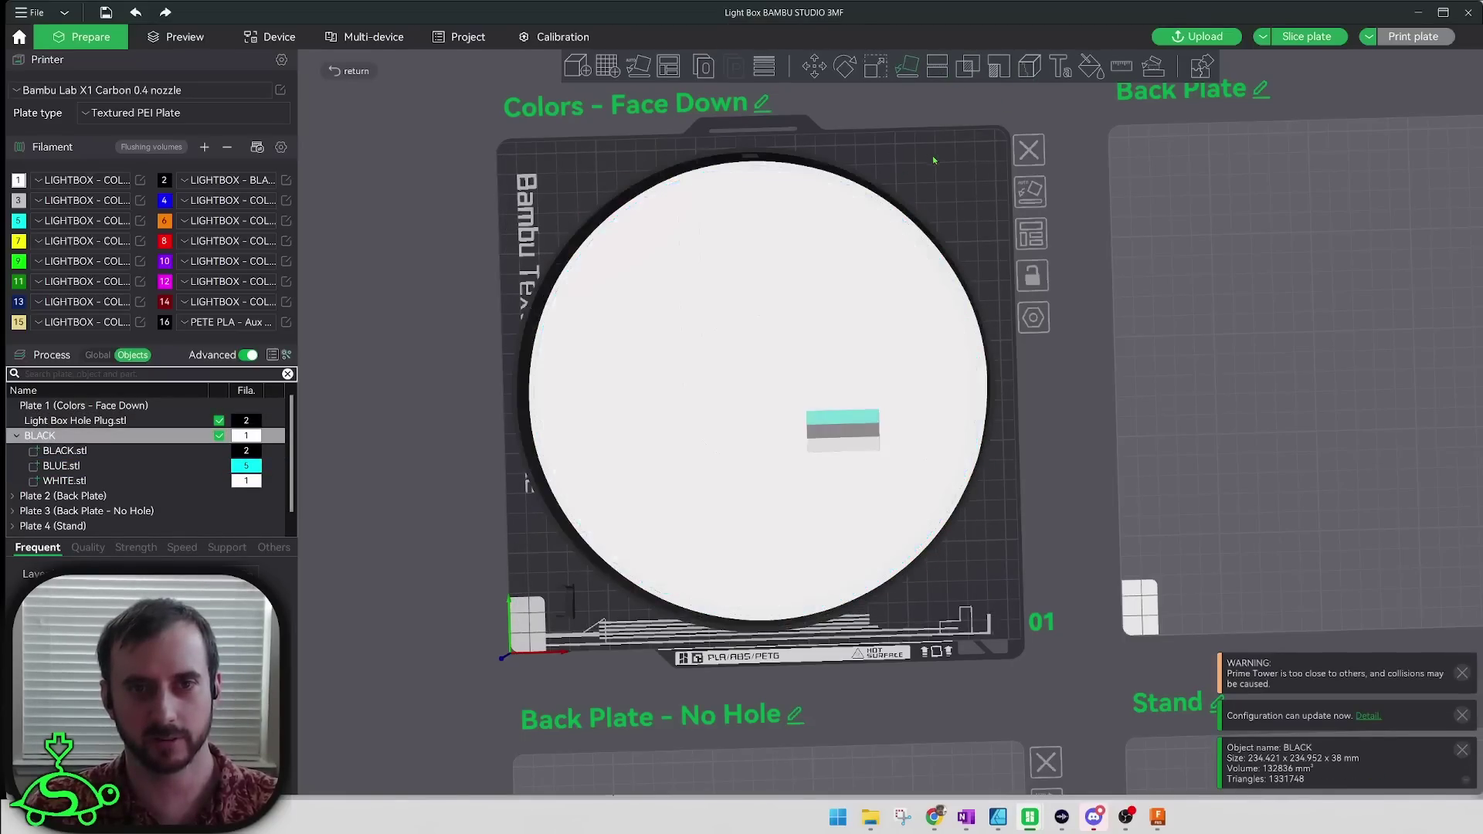
left_click(955, 173)
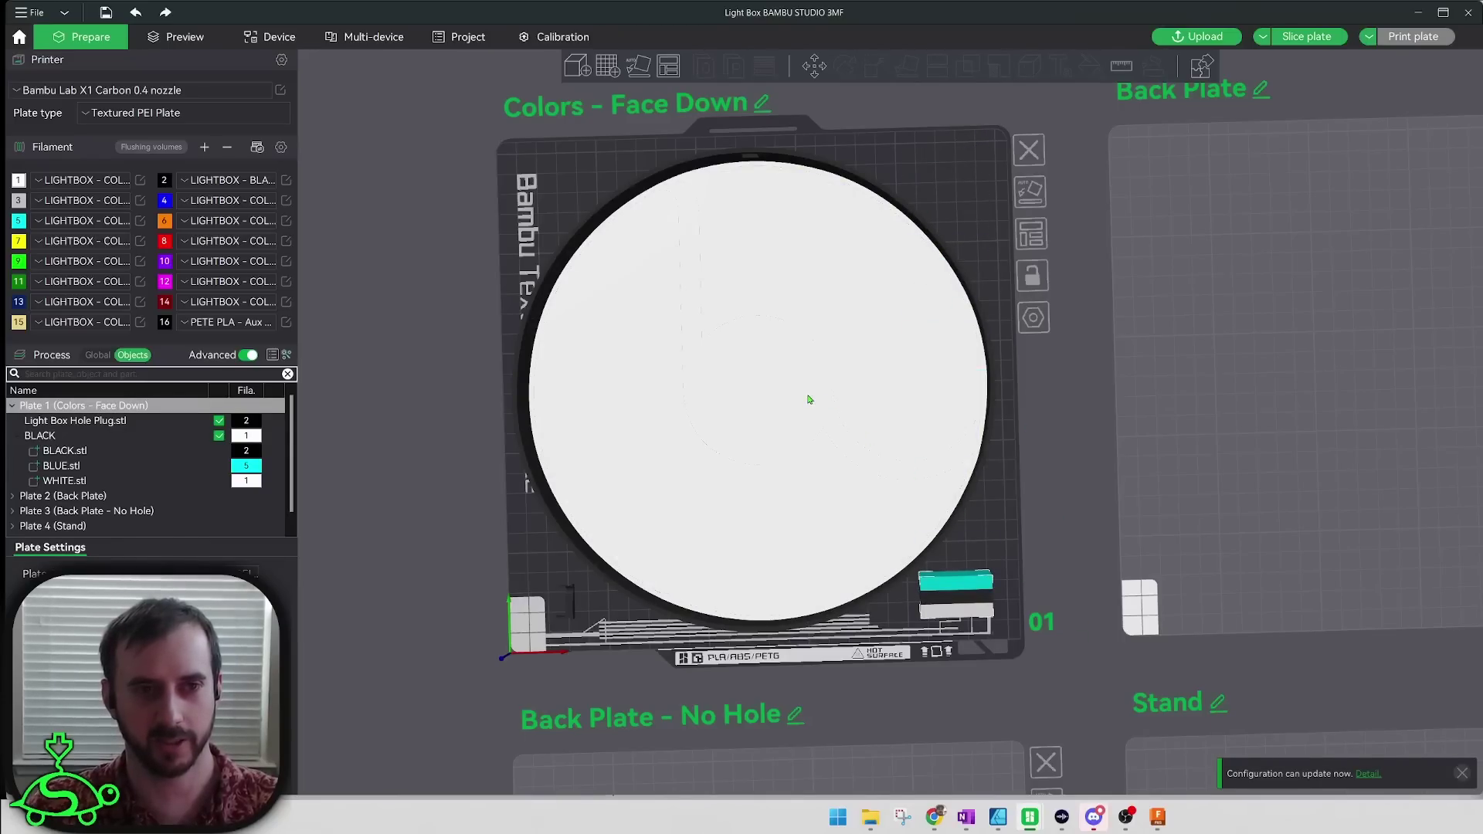
left_click(784, 409)
left_click_drag(763, 405, 754, 390)
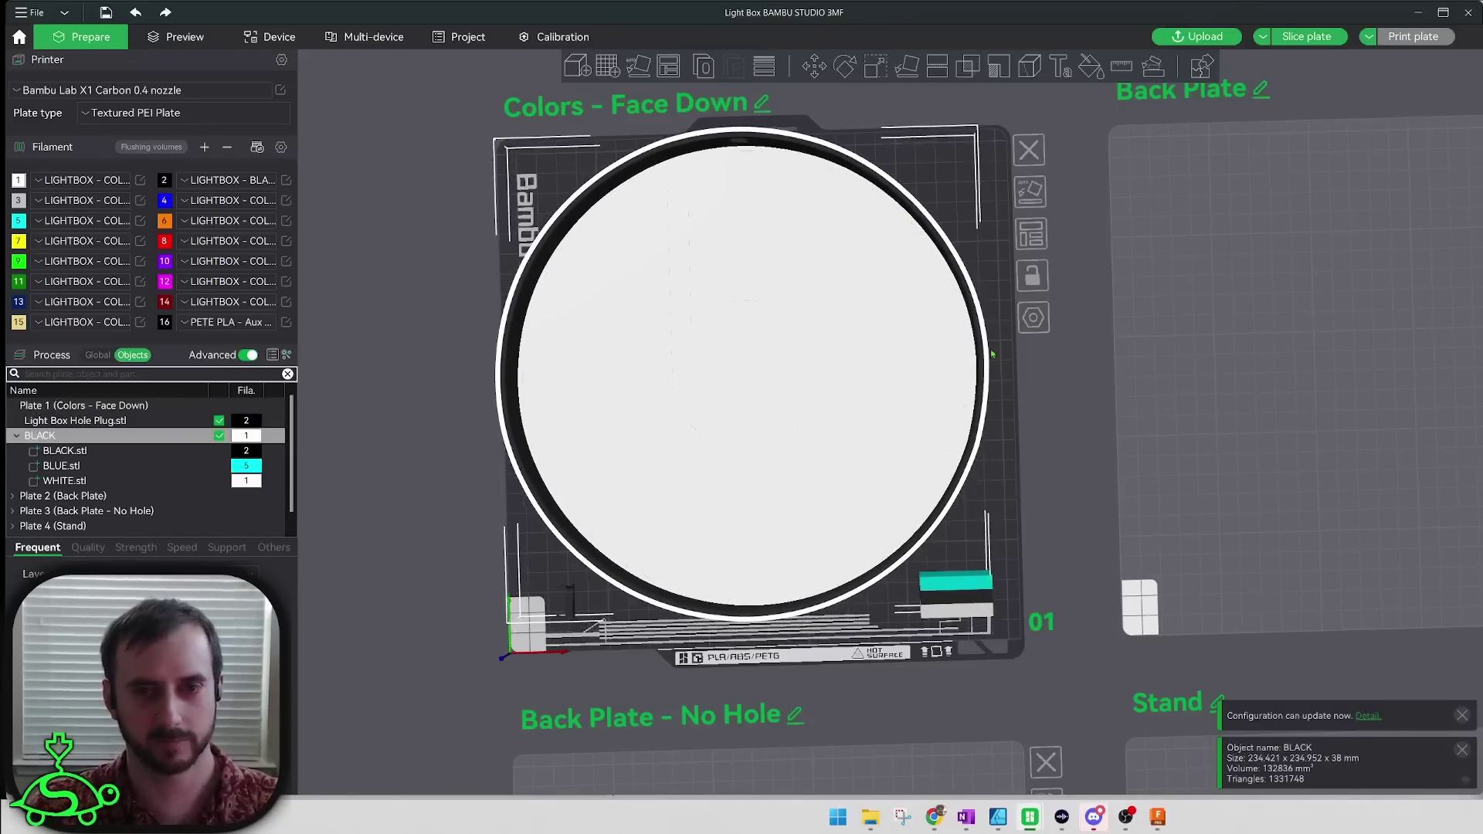
left_click(1001, 180)
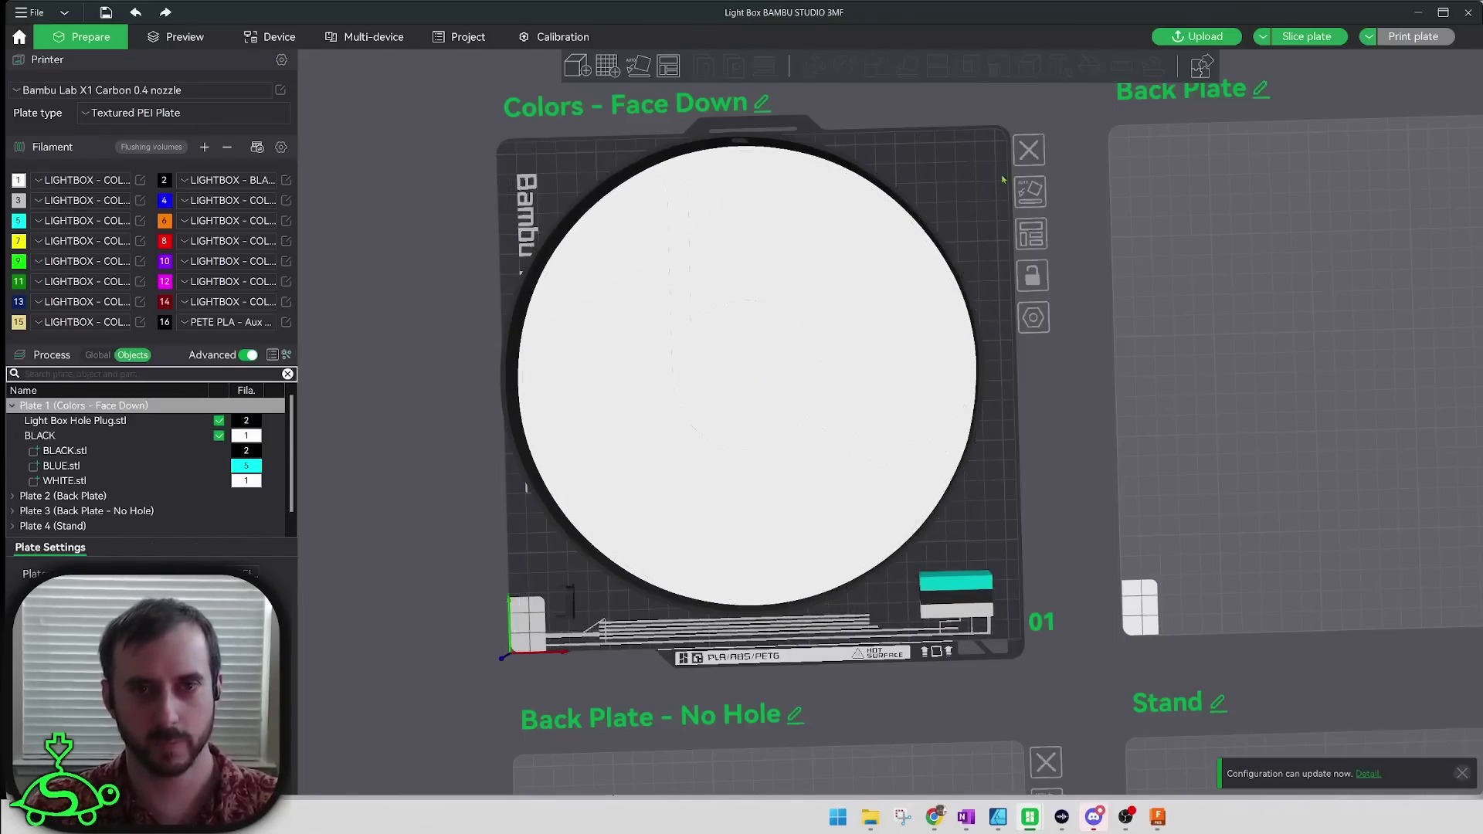
Step: Slice plate 1 and show only the first printed layer at an angle
left_click(1306, 31)
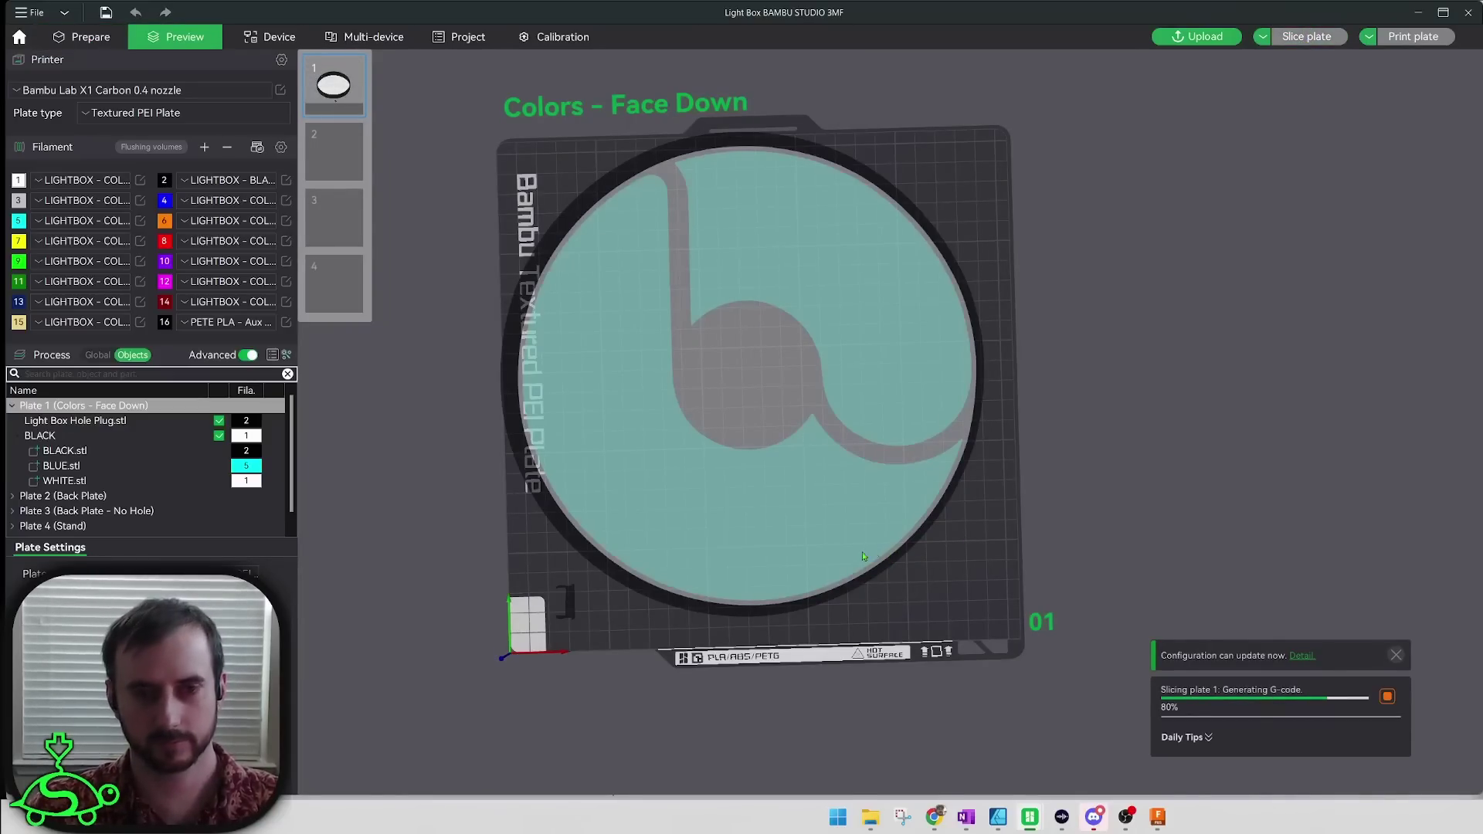
scroll(746, 424, "up", 3)
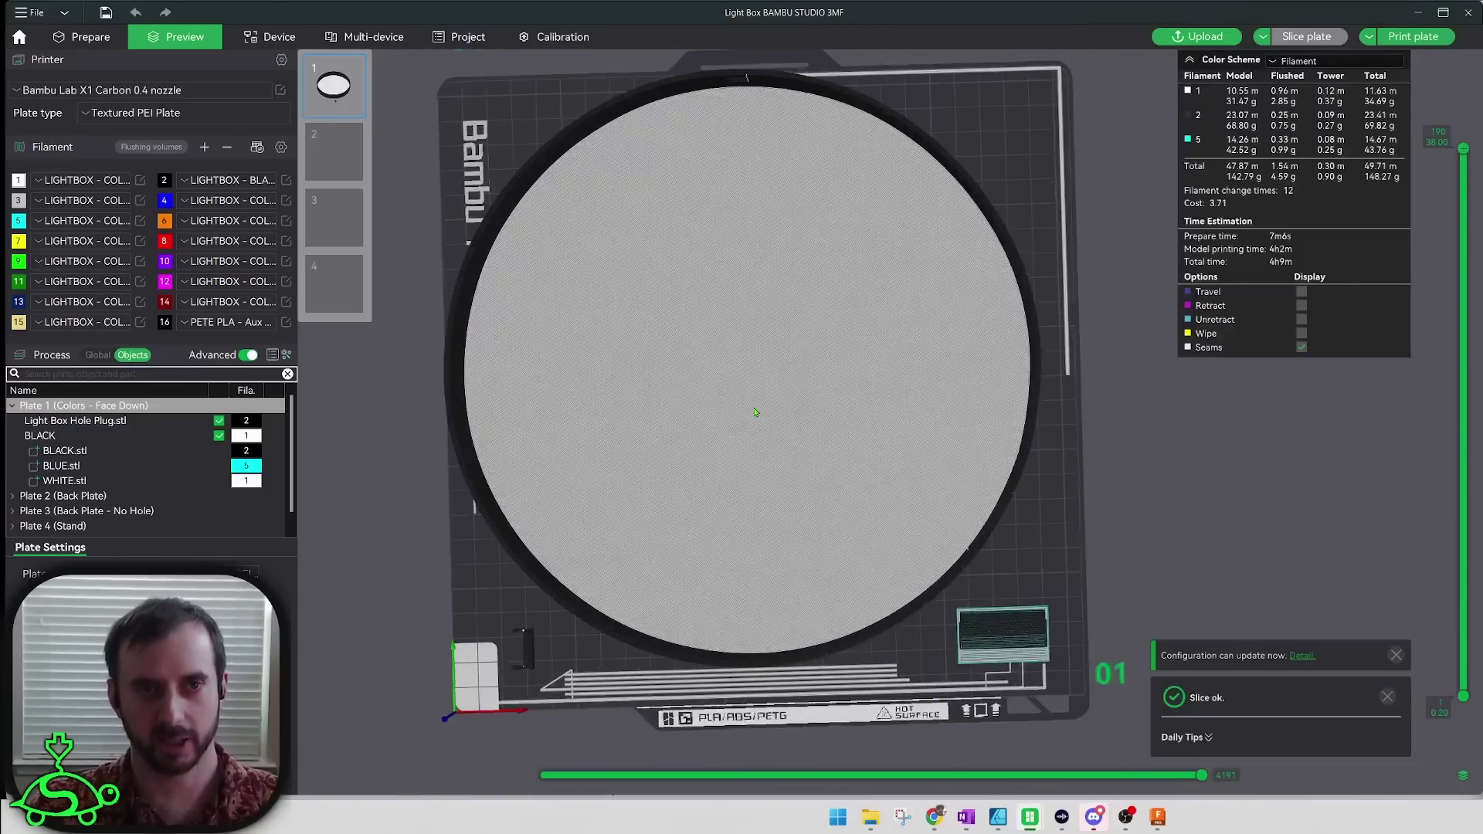
left_click_drag(1094, 599, 895, 404)
scroll(894, 405, "up", 3)
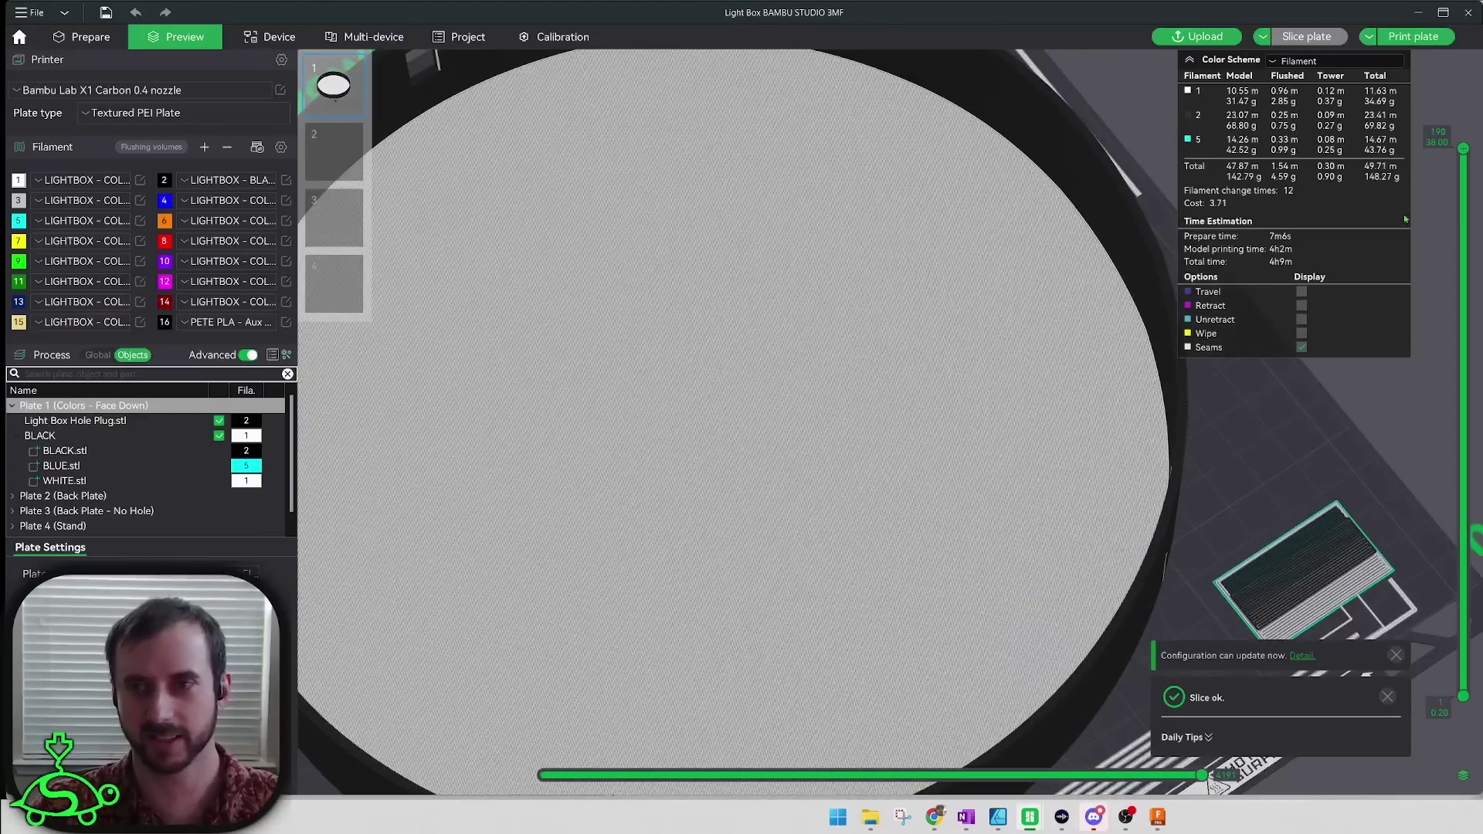
left_click_drag(1463, 148, 1434, 770)
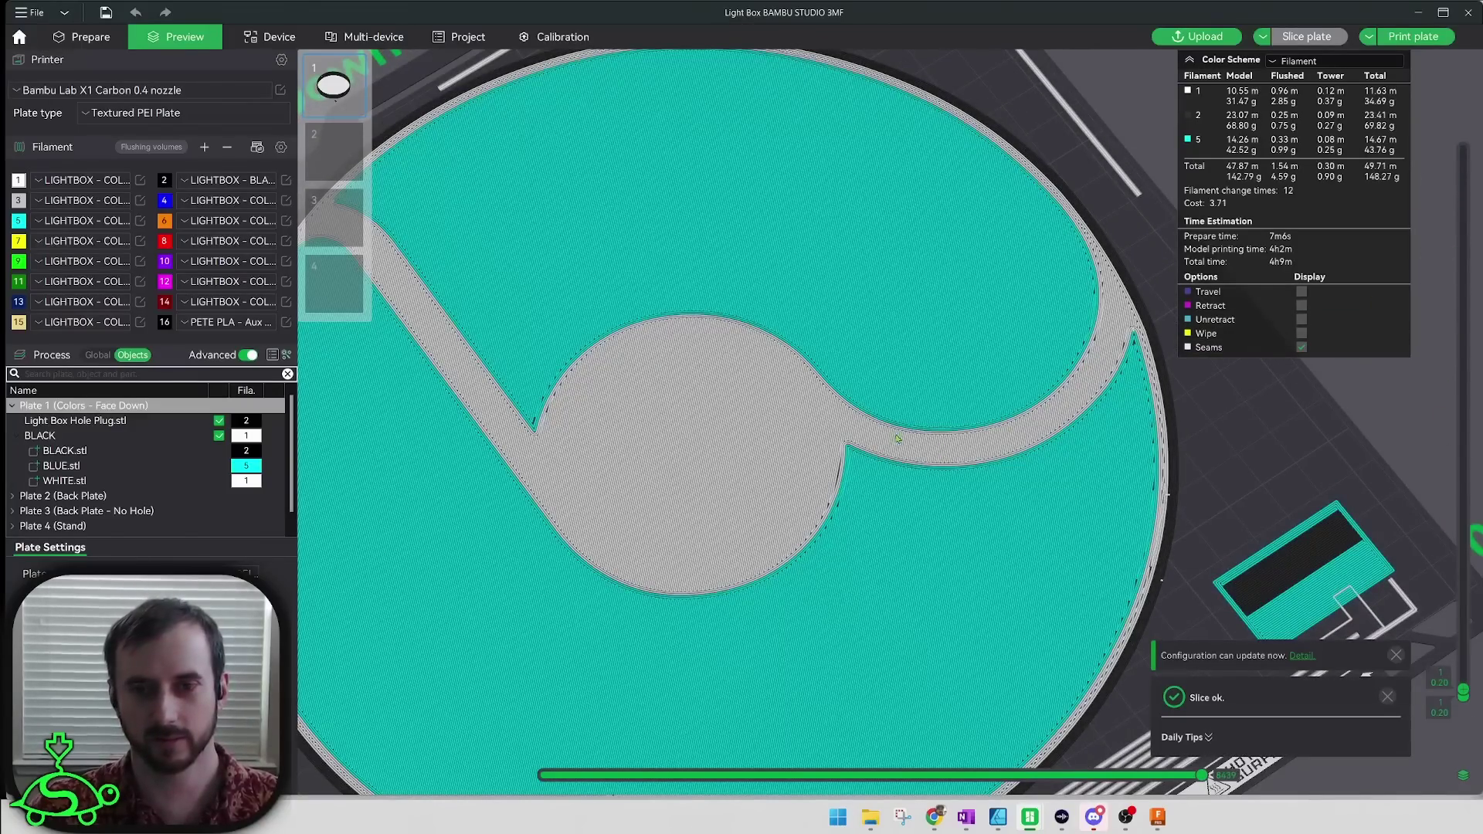
Step: Step the layer slider up to layer 7 to inspect the teal disc and grey logo toolpaths
scroll(1435, 771, "down", 5)
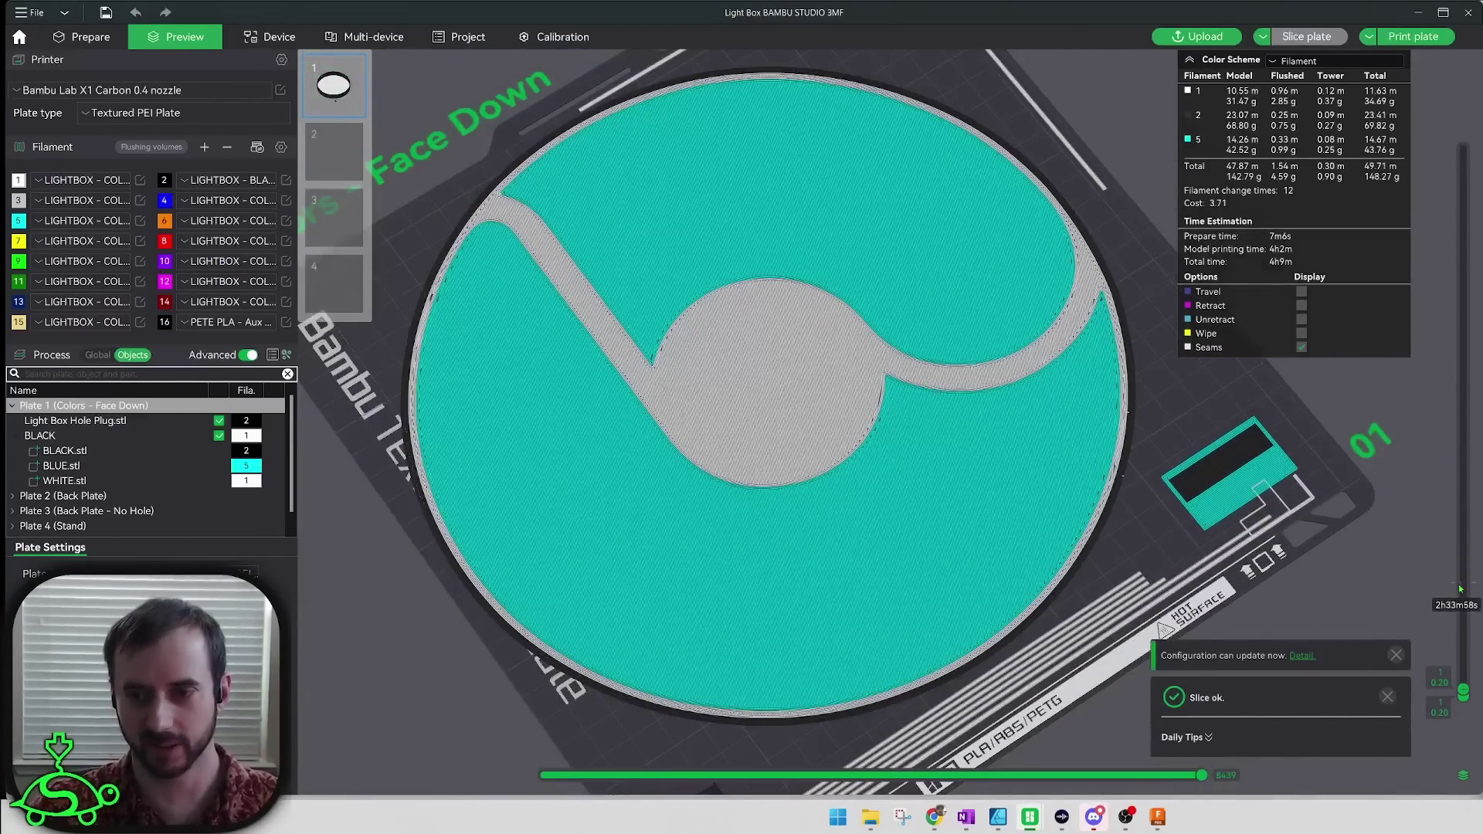
scroll(1465, 585, "up", 3)
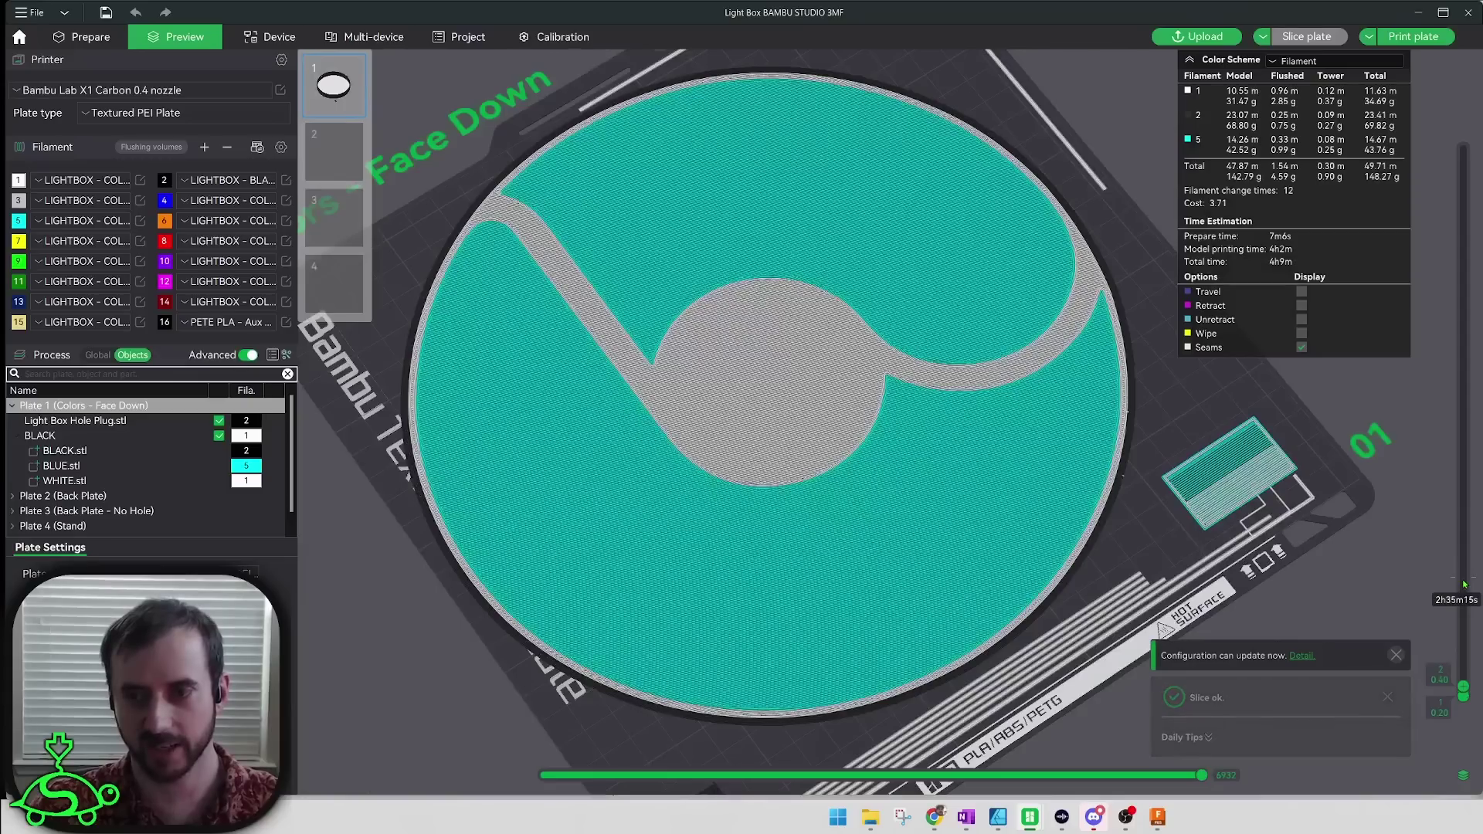
scroll(1465, 585, "up", 1)
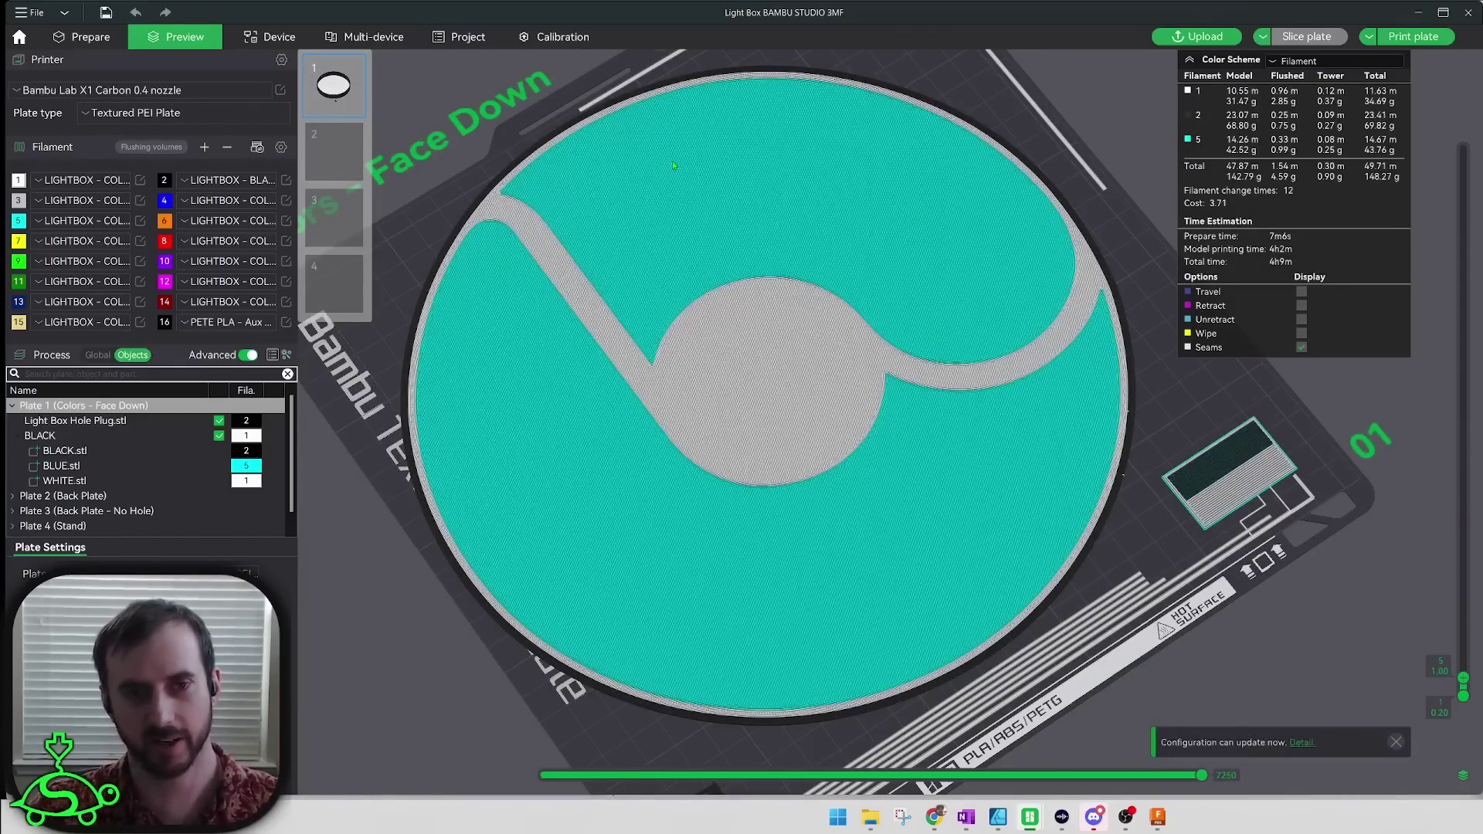
scroll(1469, 510, "up", 1)
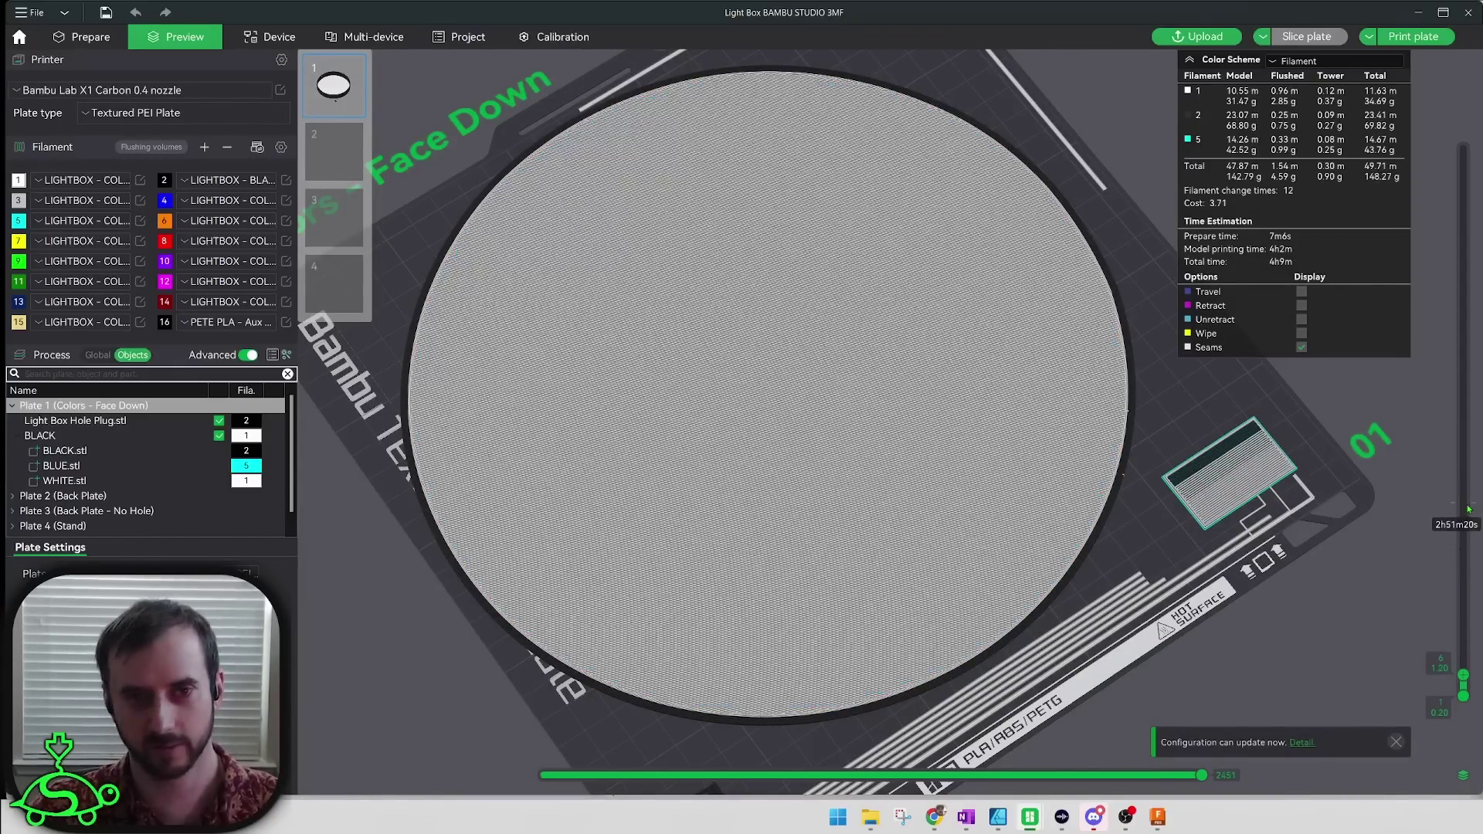
scroll(1470, 510, "up", 1)
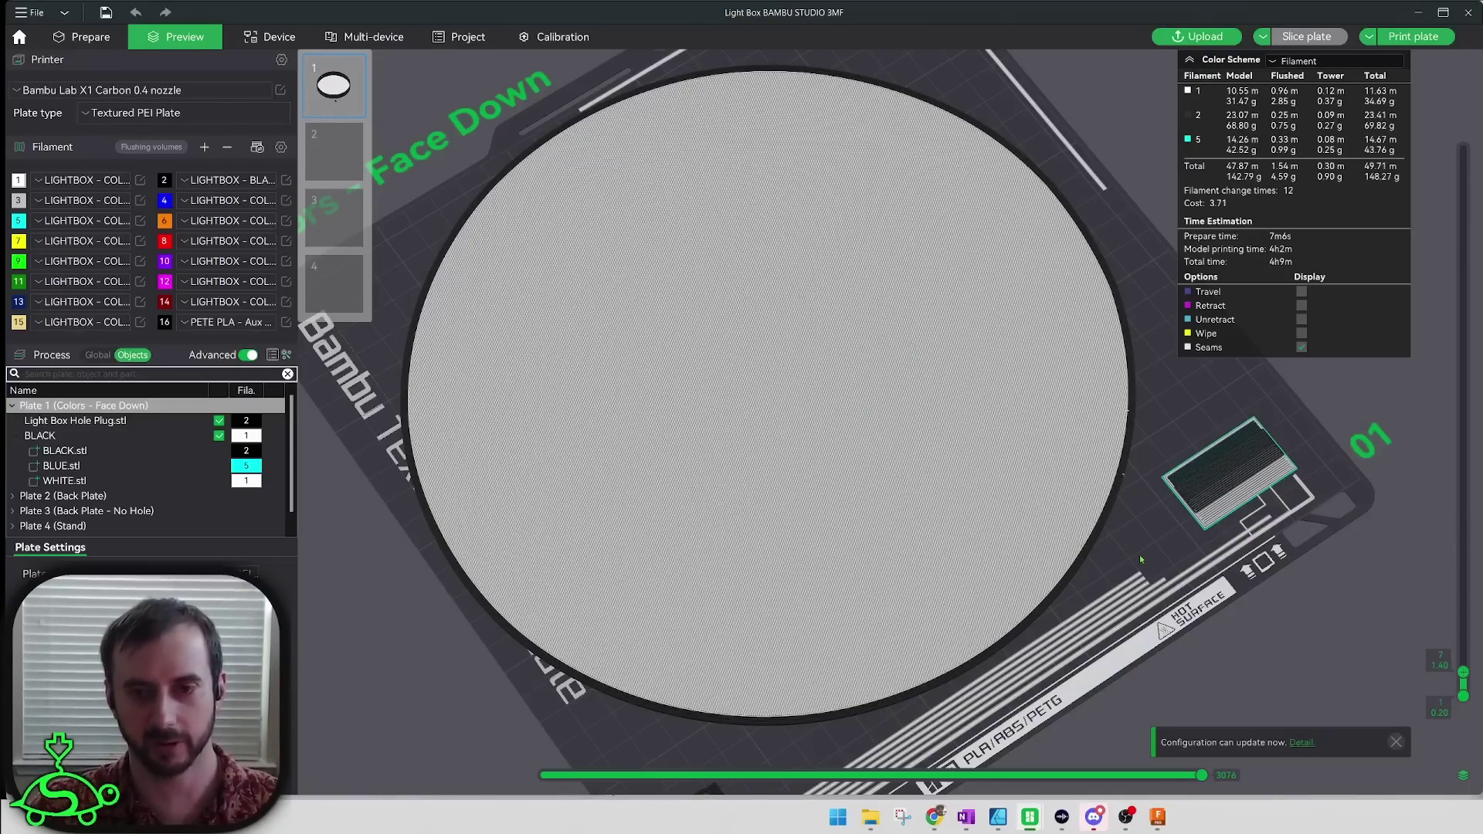
scroll(876, 368, "up", 6)
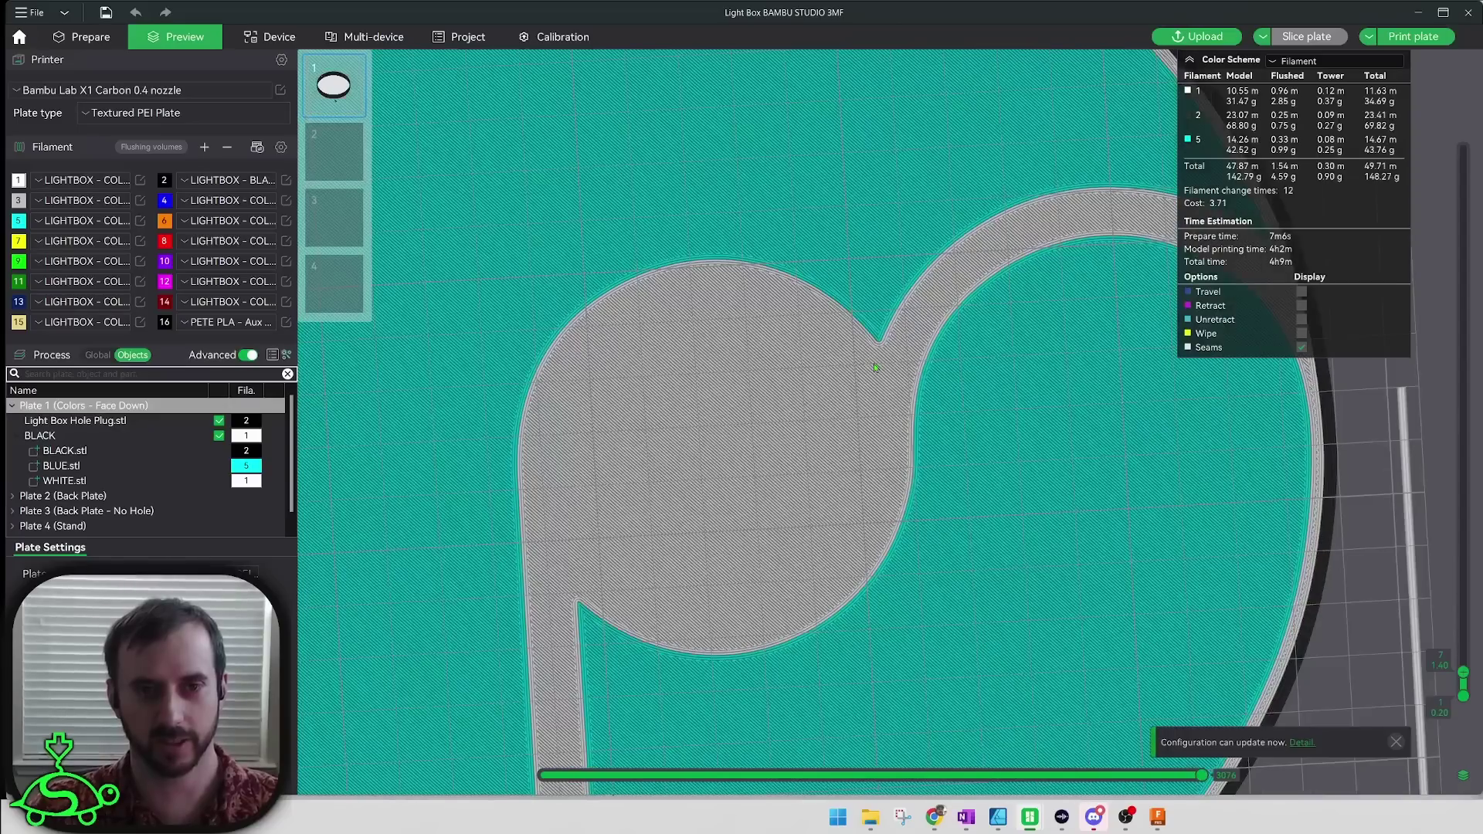
scroll(652, 671, "down", 5)
scroll(748, 422, "up", 10)
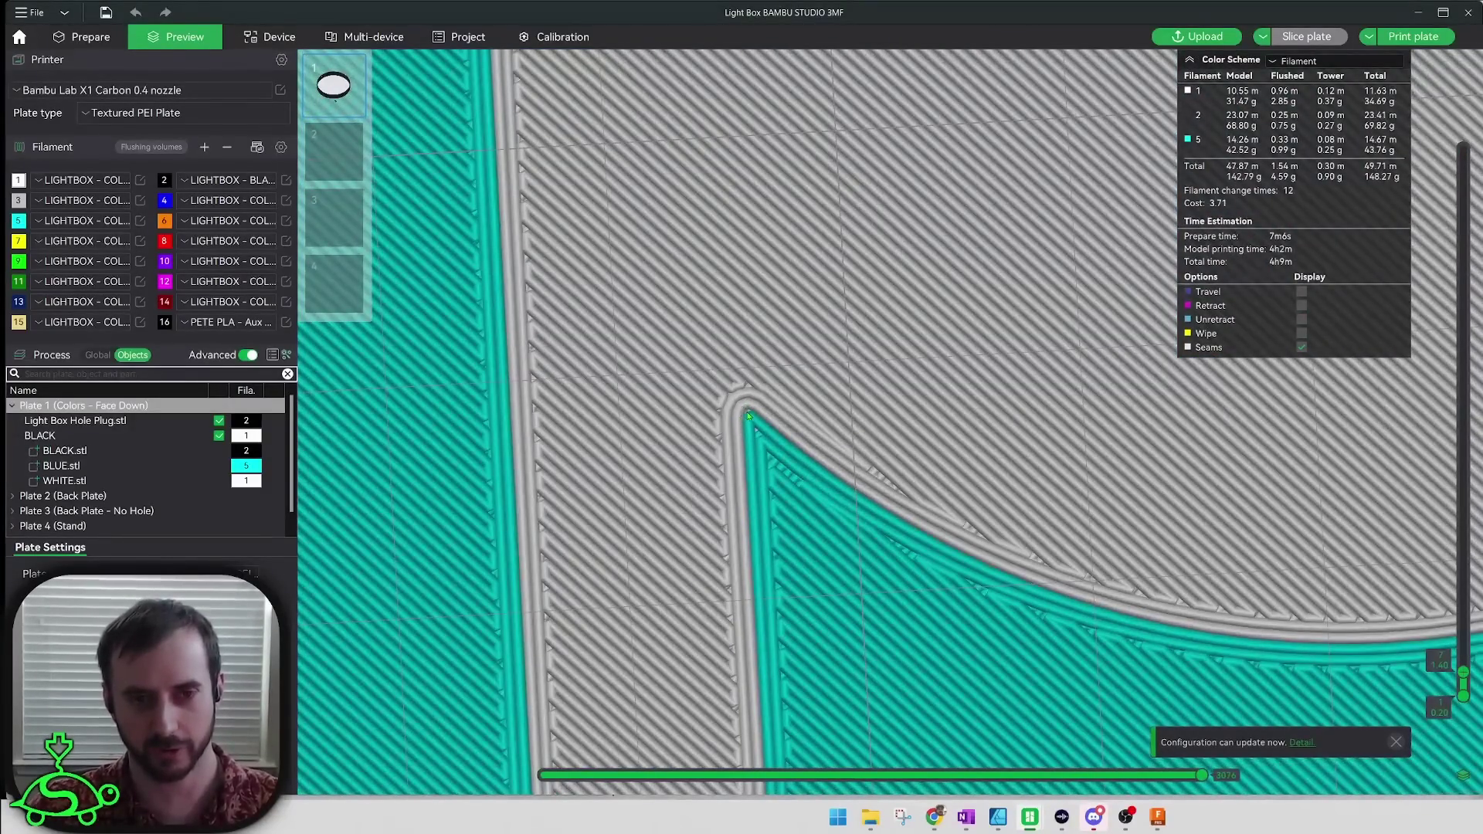
scroll(761, 431, "down", 2)
scroll(906, 281, "down", 3)
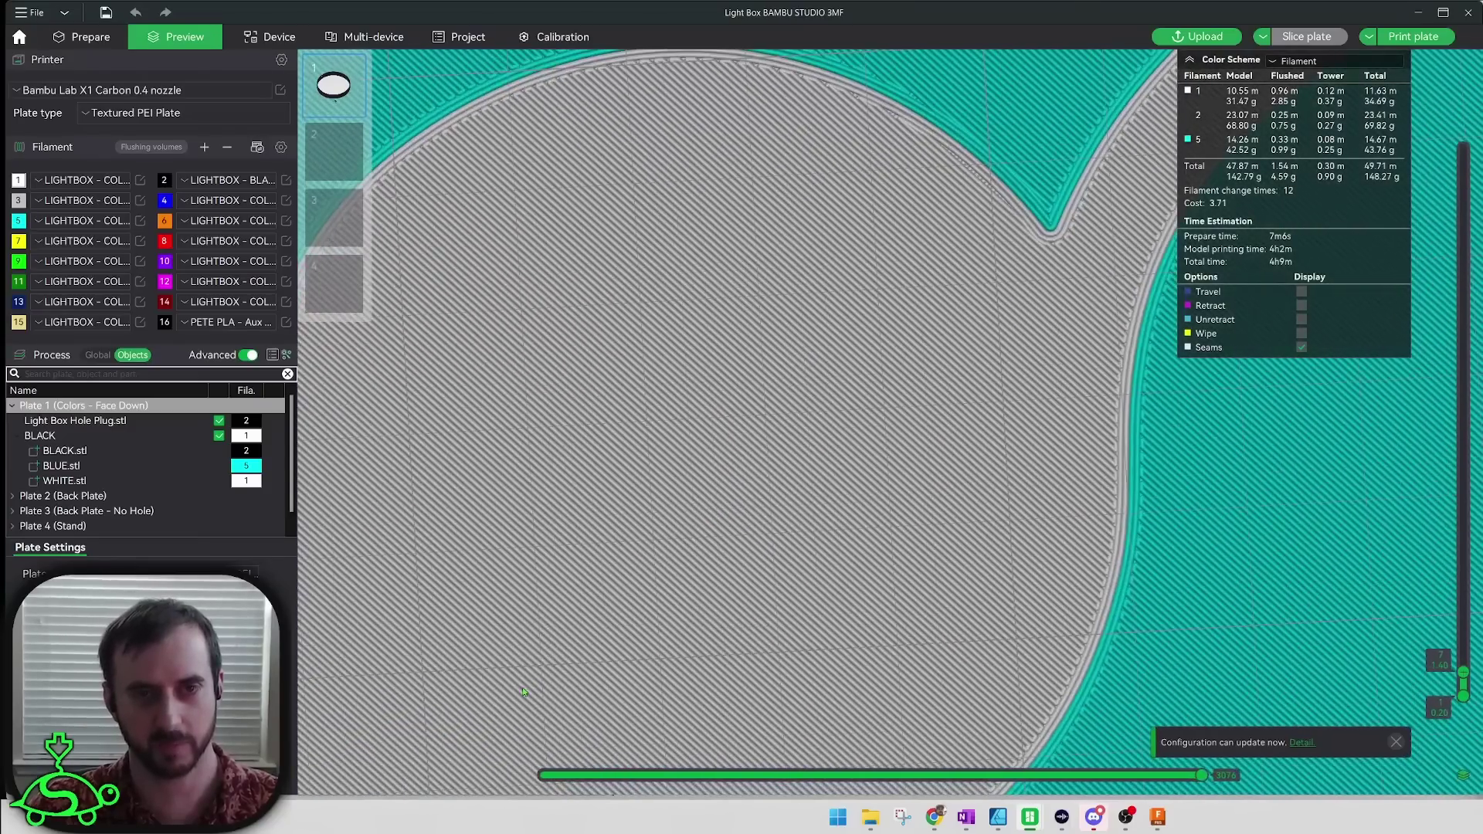
scroll(907, 429, "up", 6)
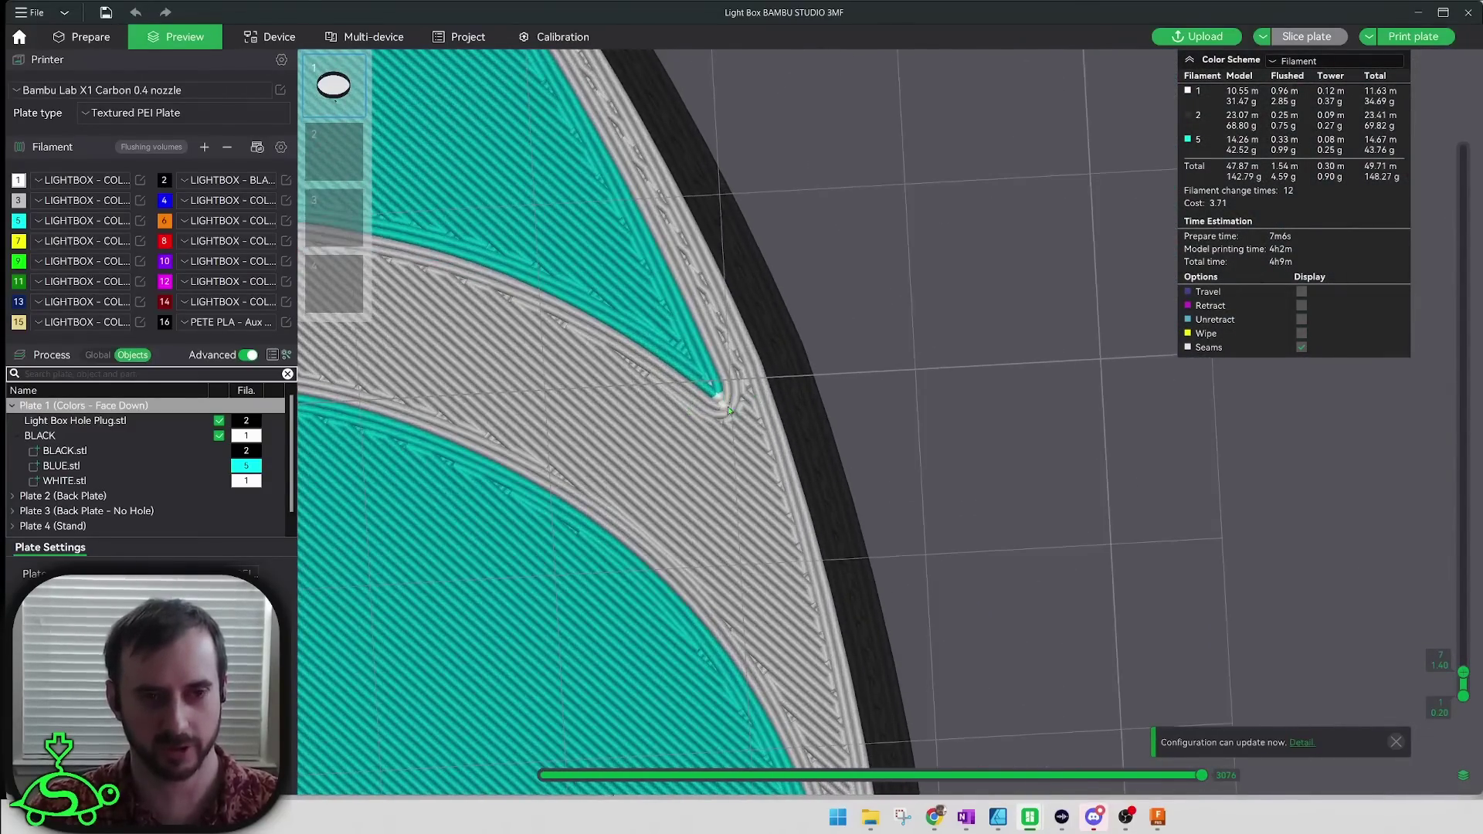
scroll(738, 409, "down", 6)
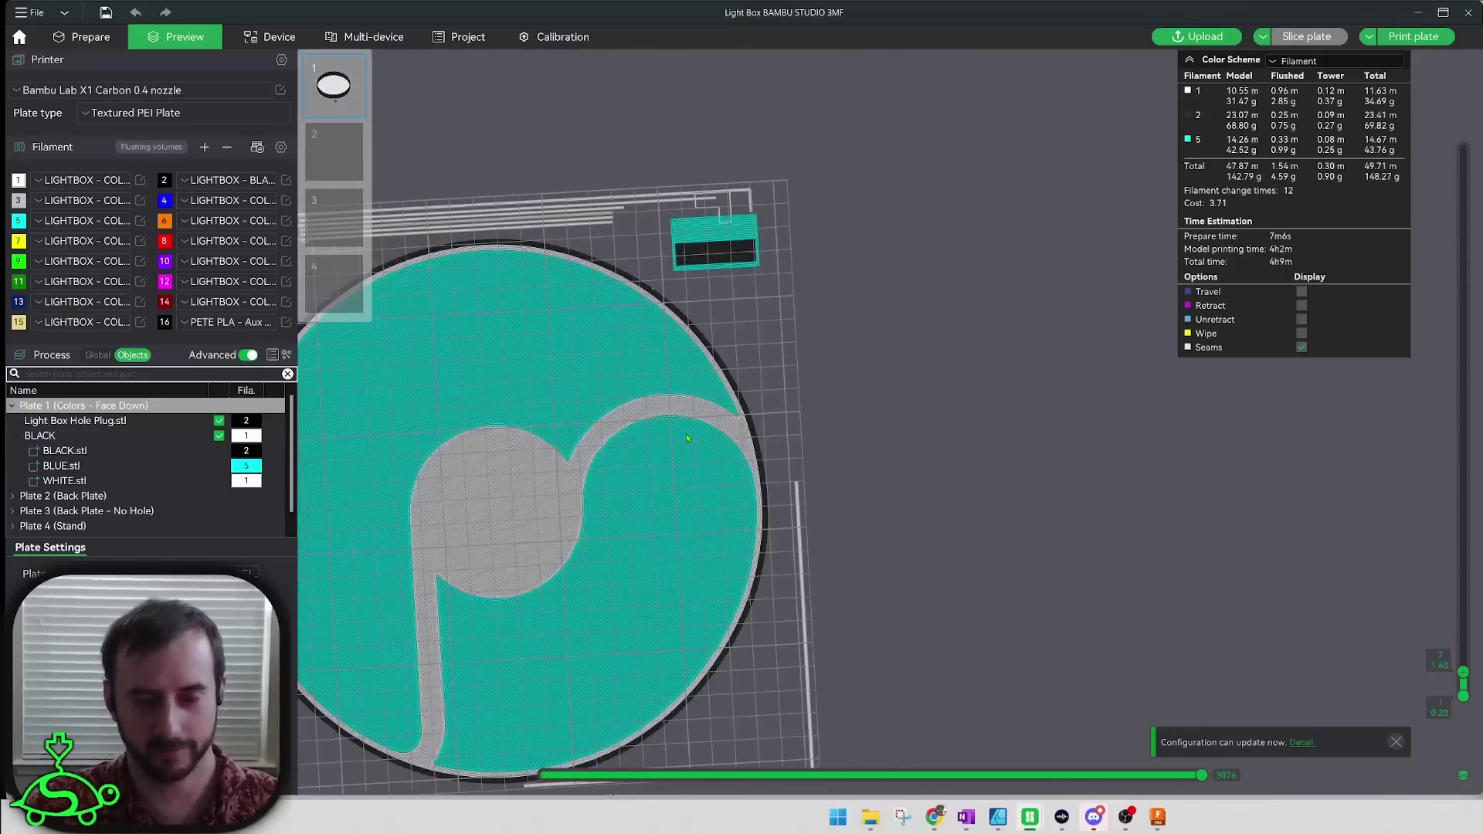
scroll(672, 429, "down", 3)
scroll(666, 478, "up", 8)
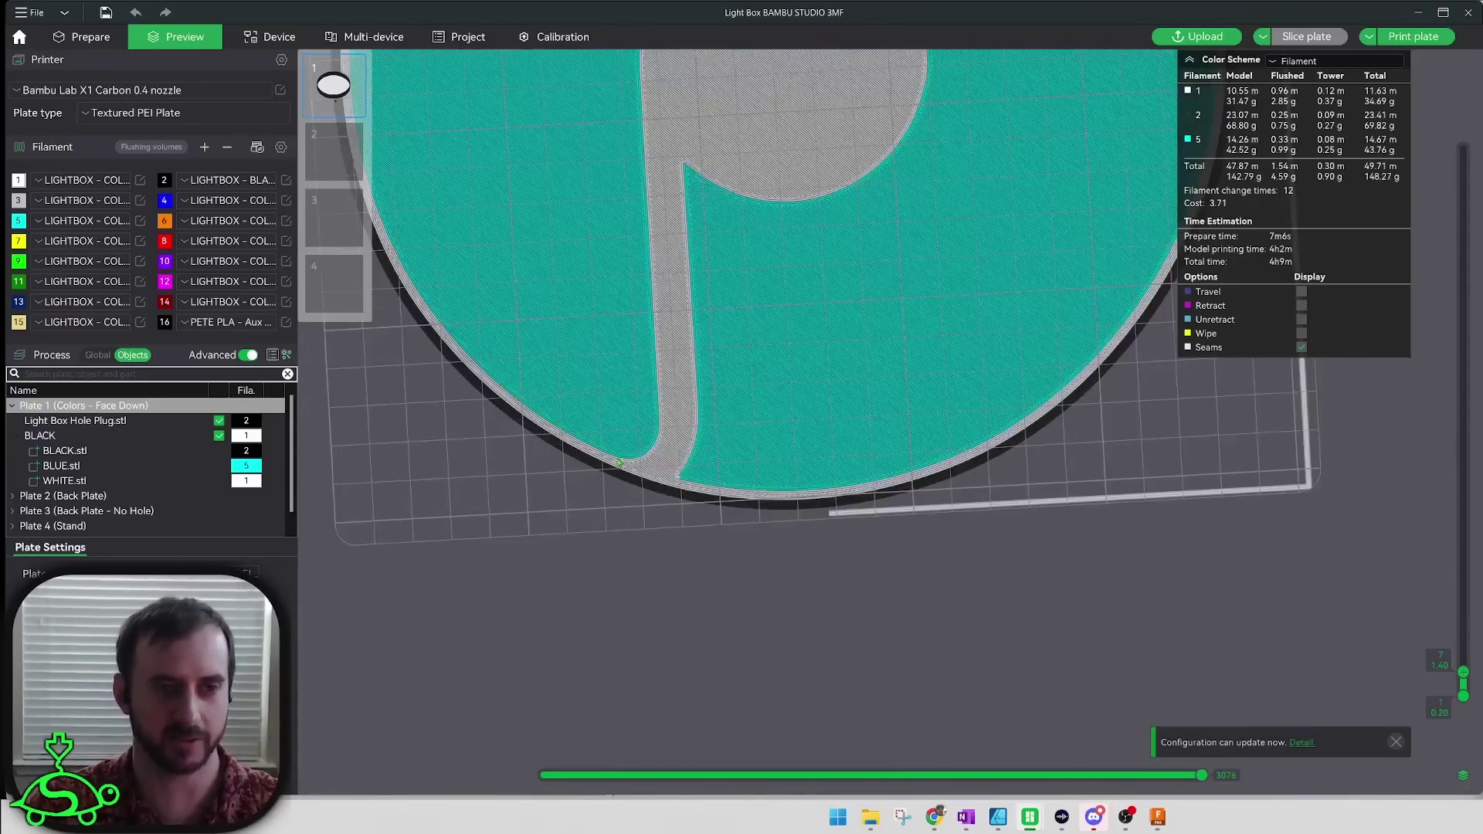
scroll(958, 384, "down", 8)
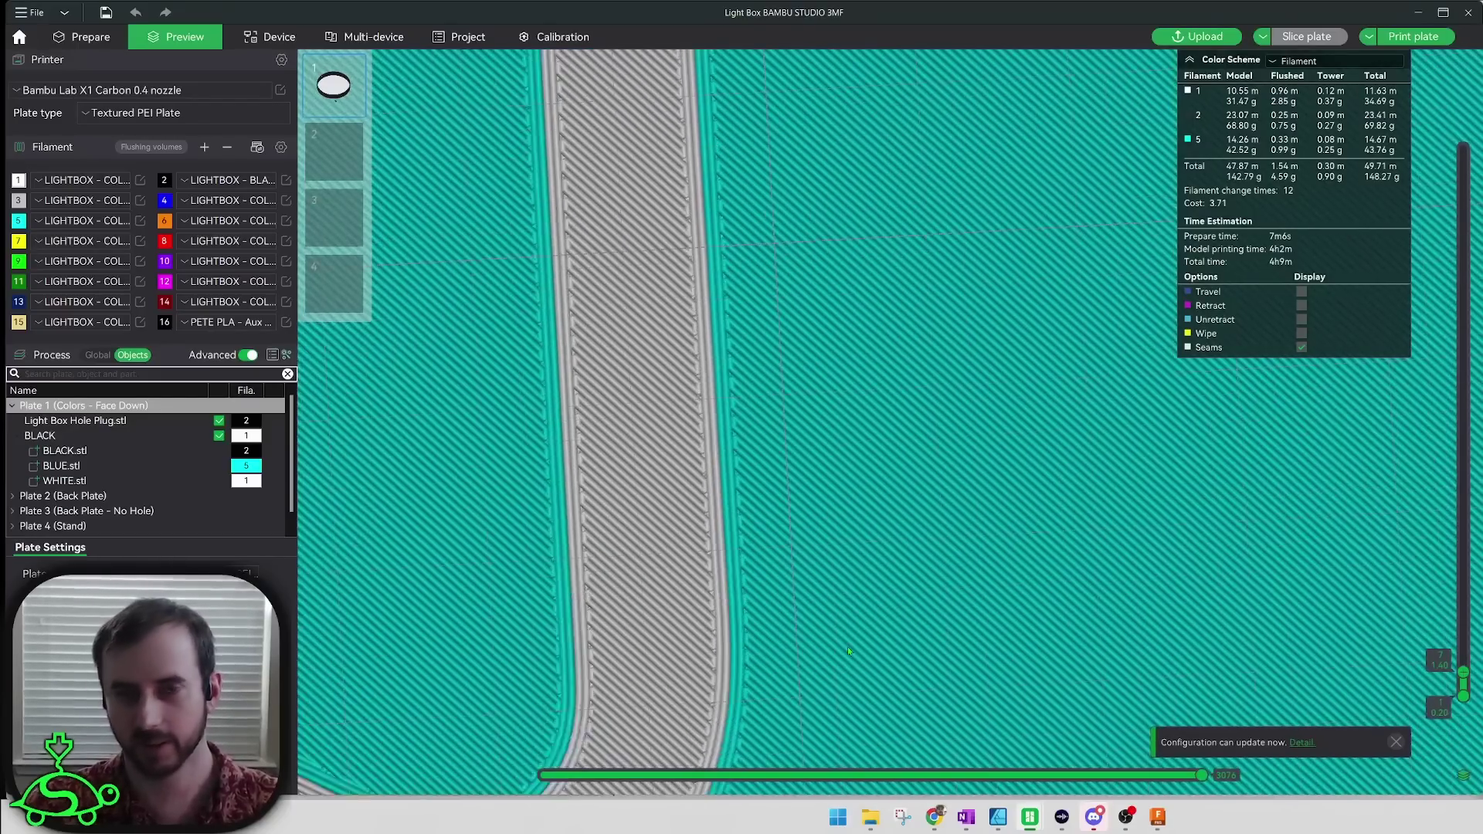
scroll(841, 677, "down", 4)
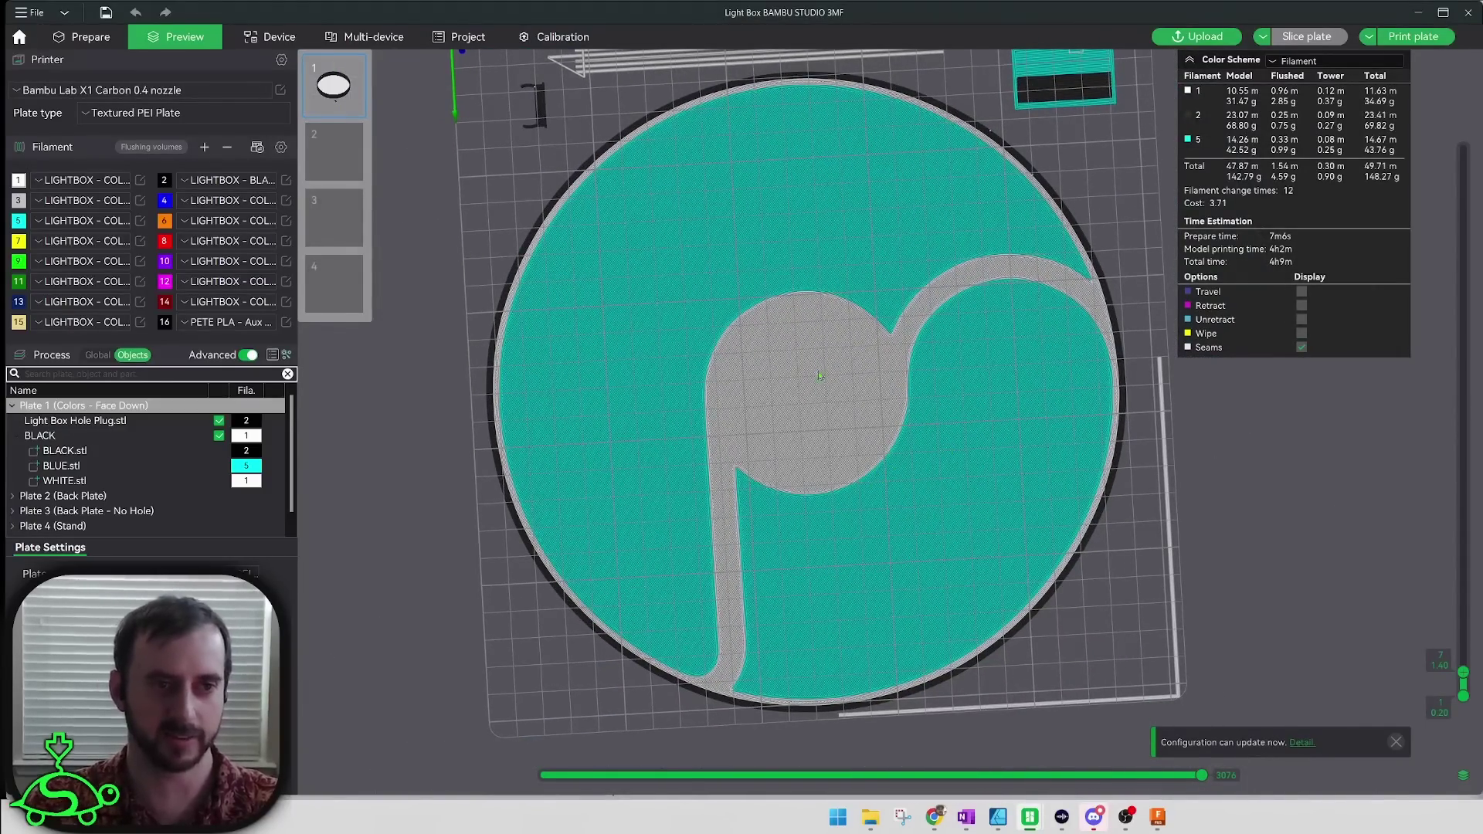
middle_click_drag(880, 368, 822, 378)
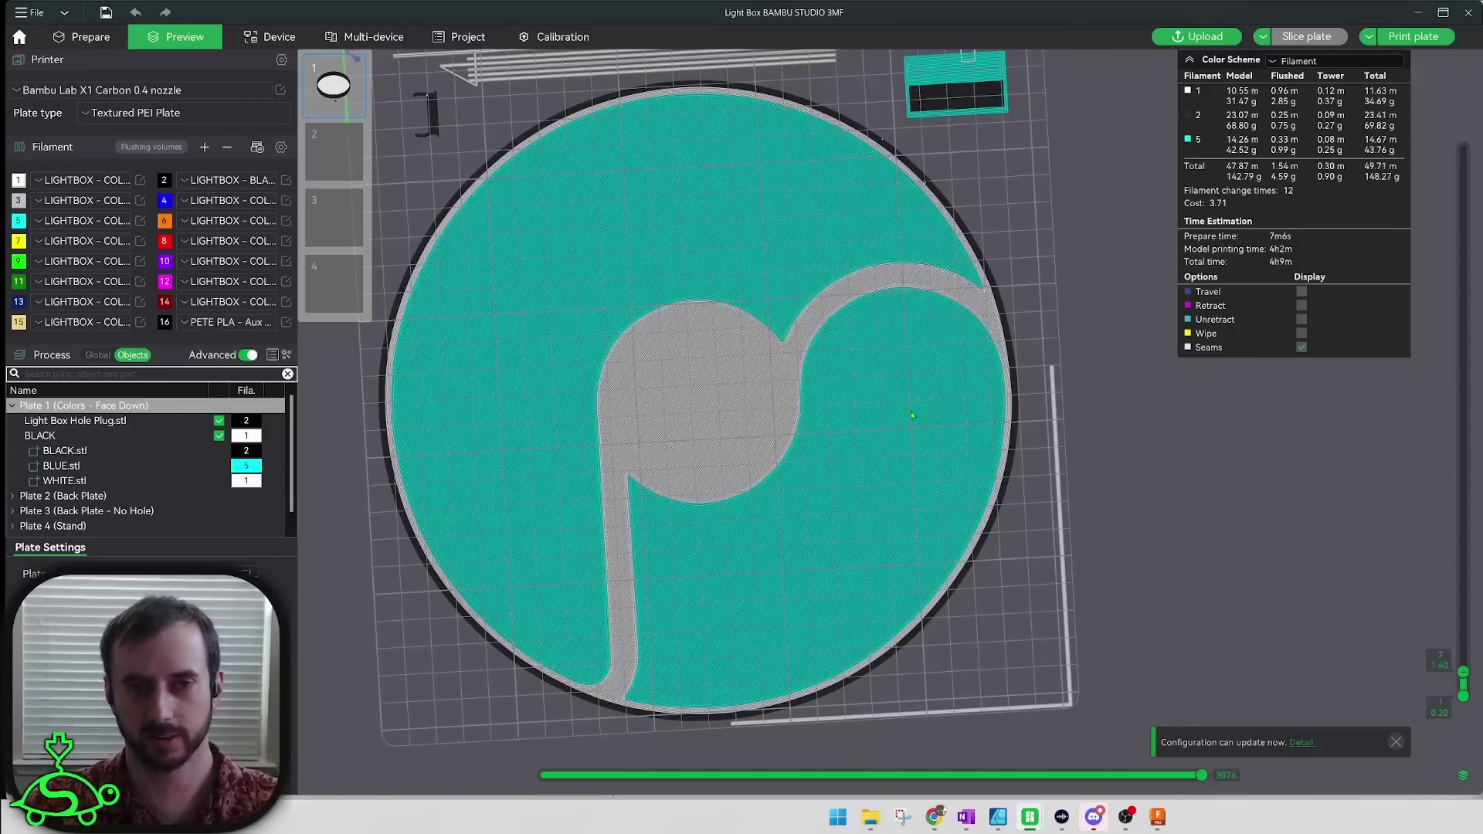
Step: Orbit the sliced preview to view the disc's solid light-grey underside
scroll(1075, 454, "down", 2)
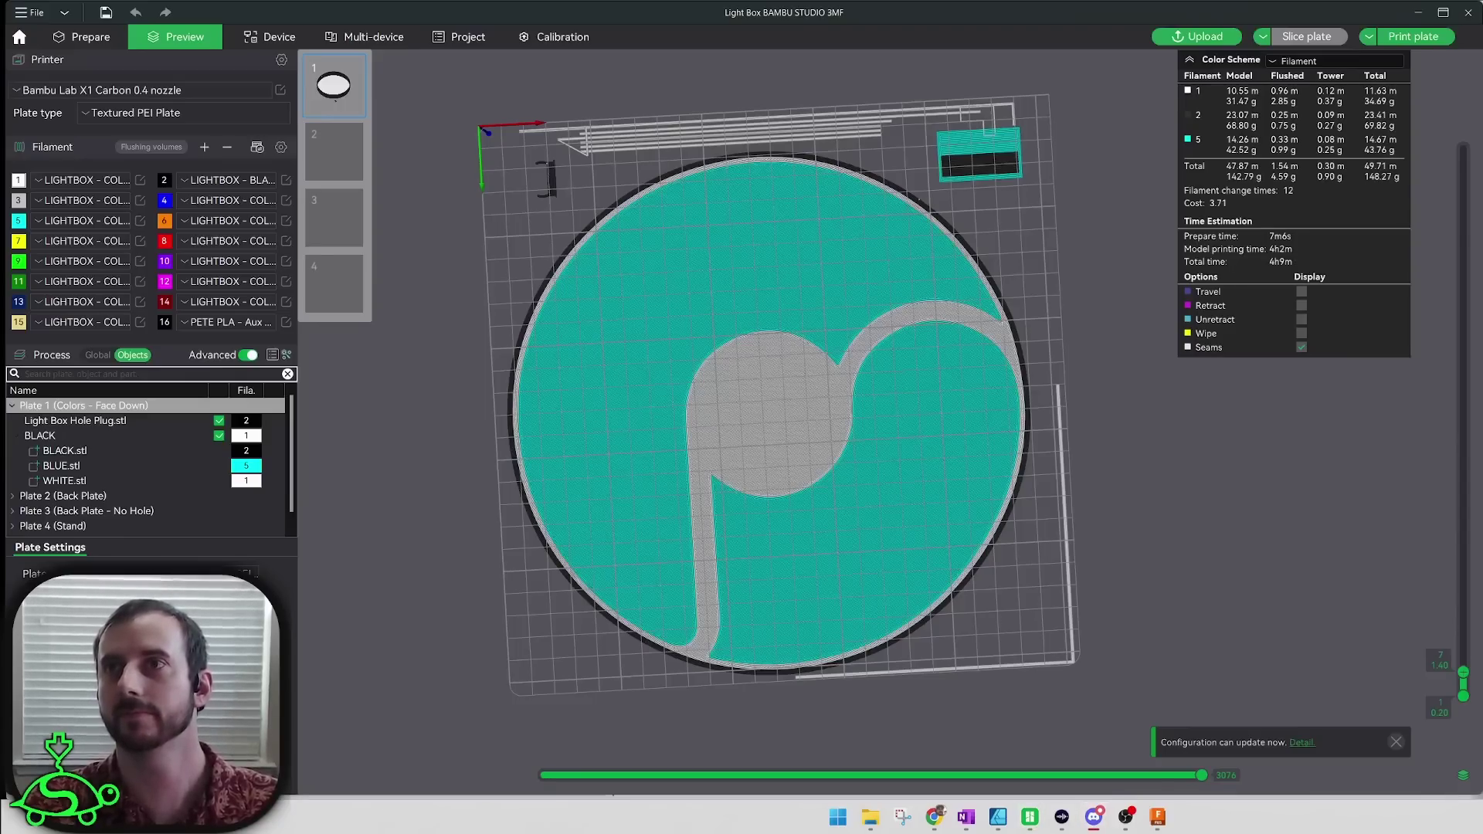
left_click_drag(1029, 234, 919, 389)
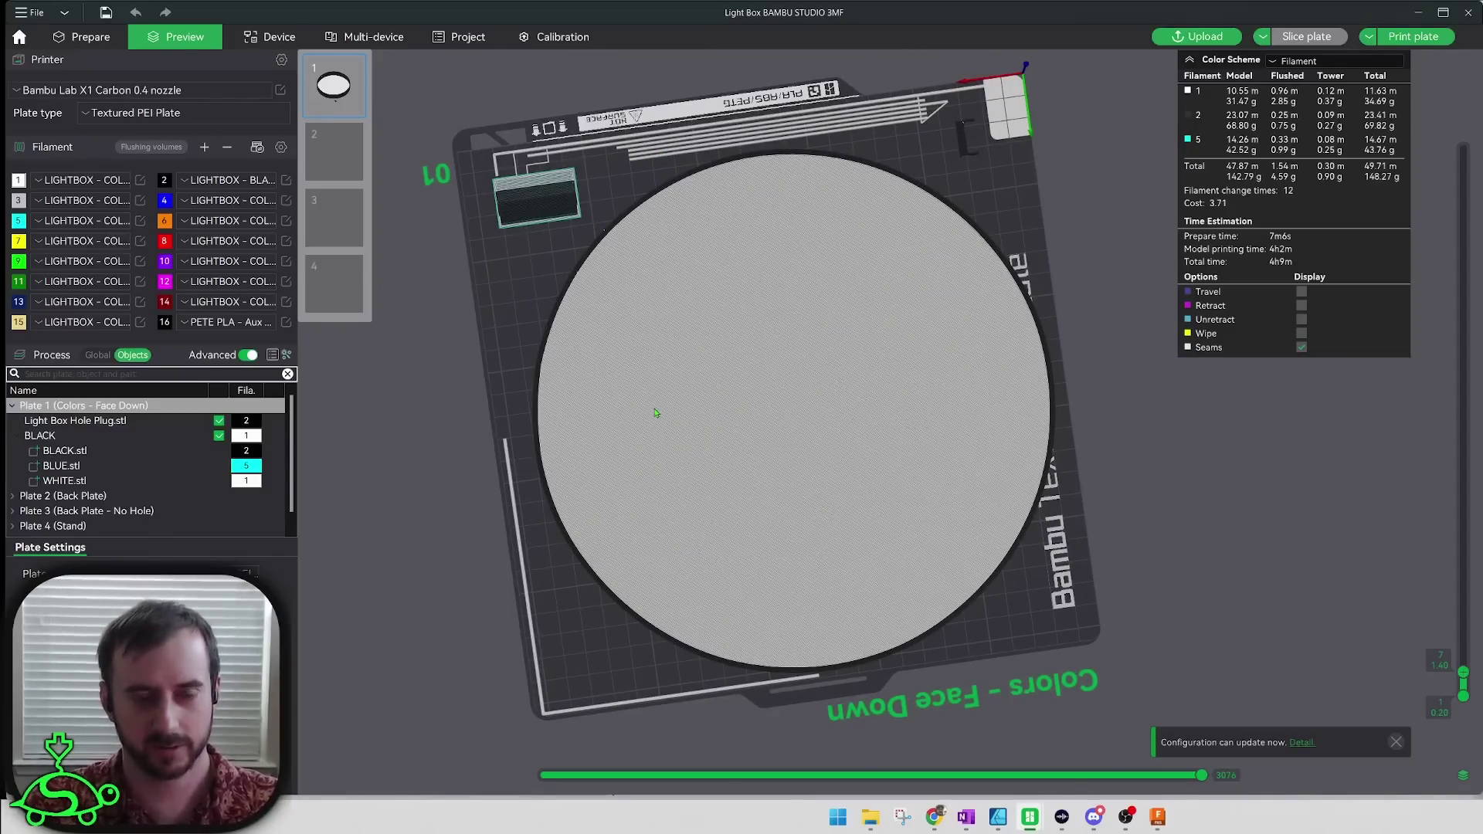
Step: Switch to Fusion and snap the light box to the FRONT view, shifted right
left_click(1151, 820)
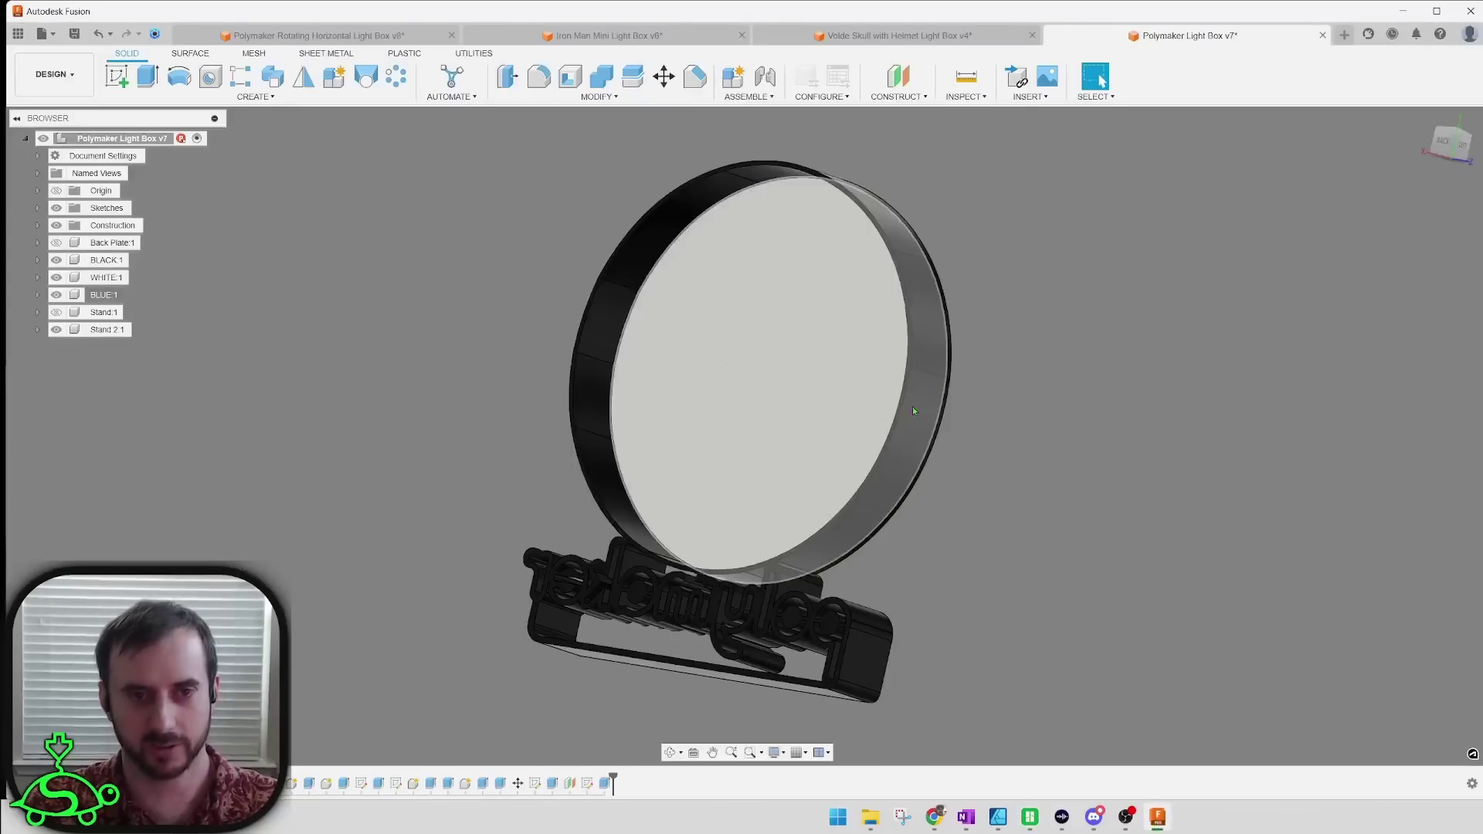
middle_click_drag(1130, 519, 932, 523, "shift")
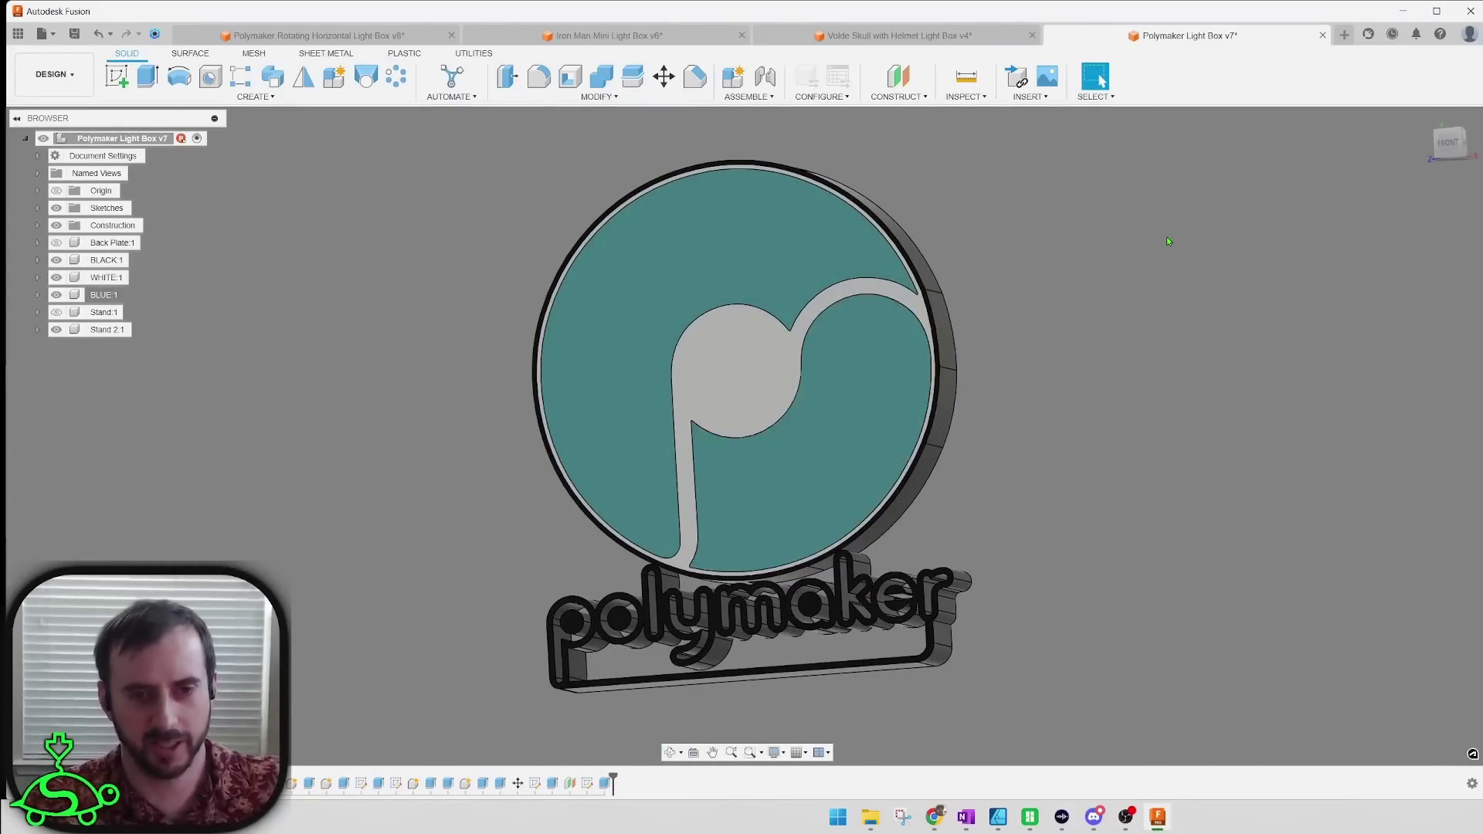
left_click(1448, 143)
key("Escape")
middle_click_drag(363, 297, 465, 311)
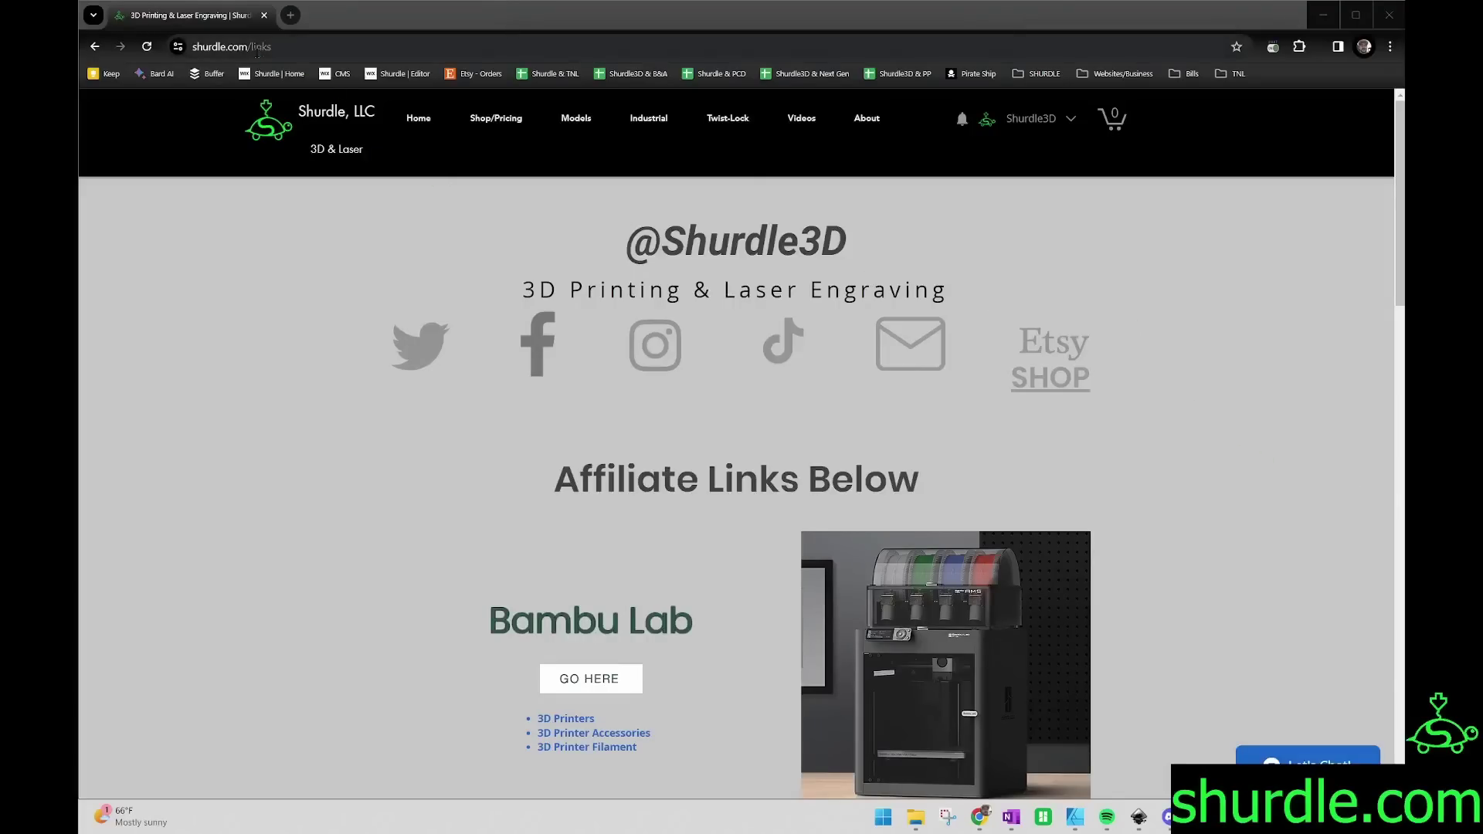
Step: Scroll the shurdle.com/links page to the Vectorizer.ai and Vector Magic entries
left_click(276, 48)
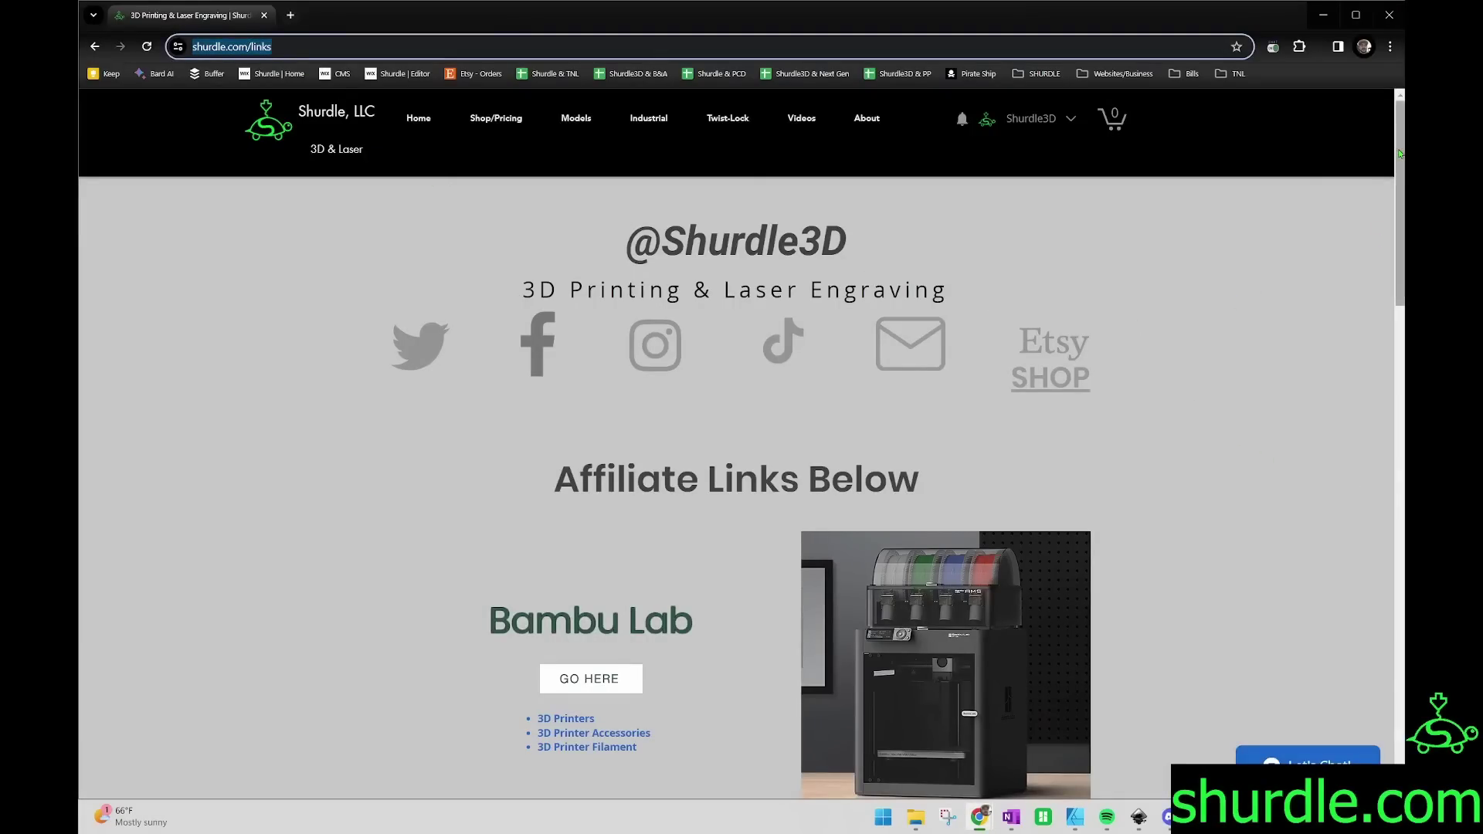
left_click_drag(1397, 155, 1388, 284)
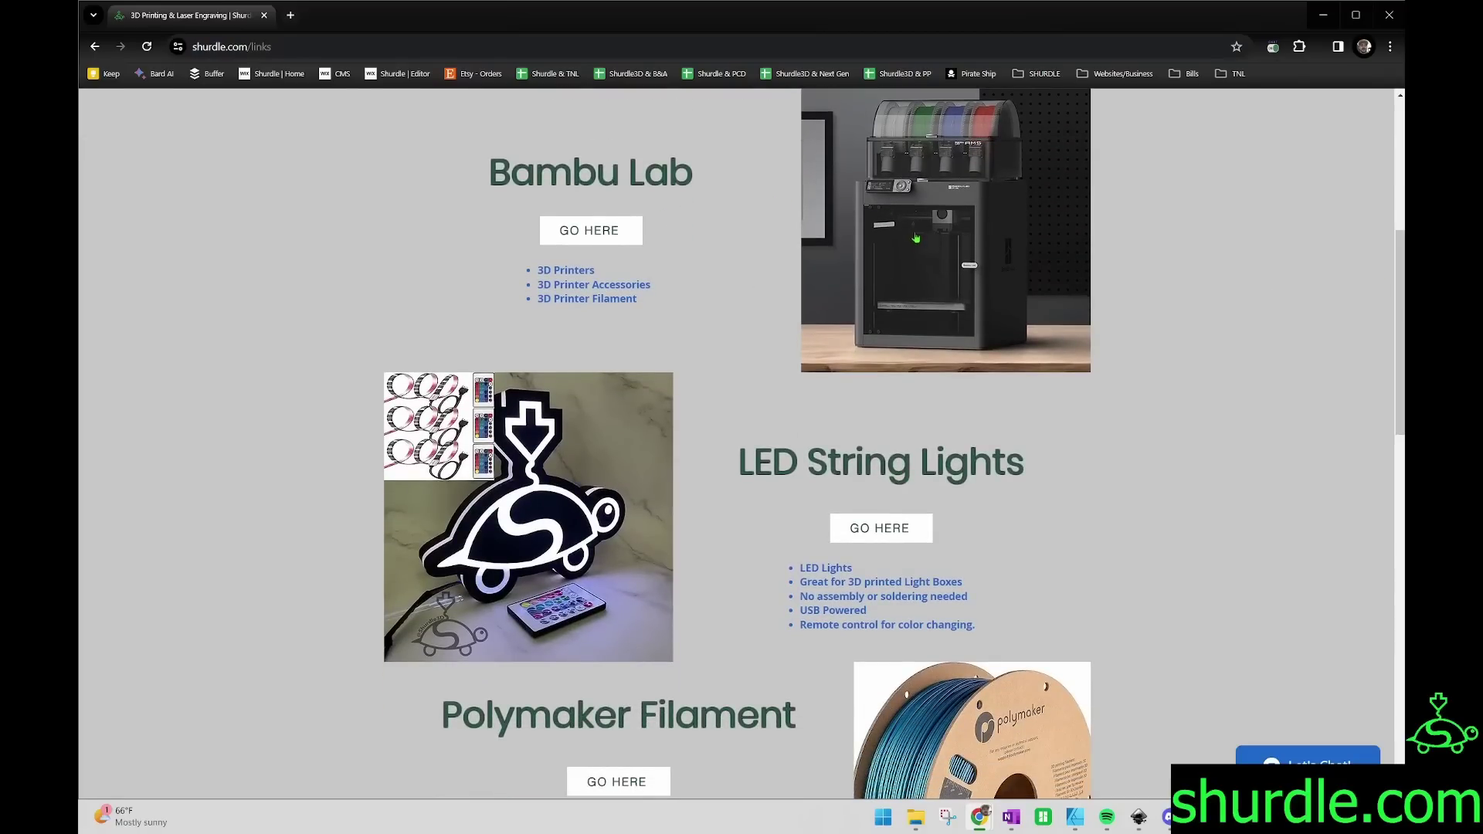
scroll(1402, 282, "down", 3)
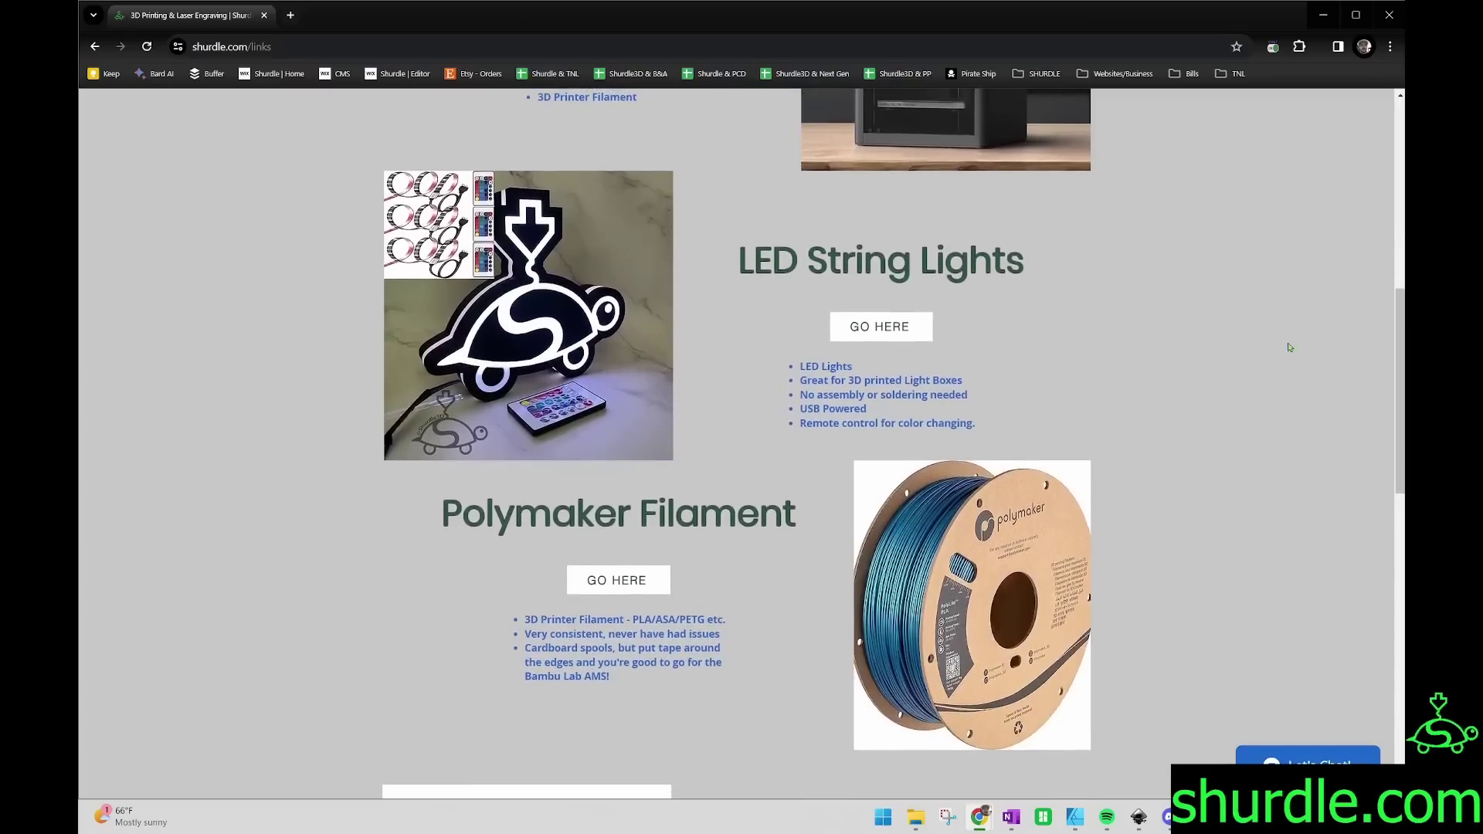
scroll(1401, 386, "down", 2)
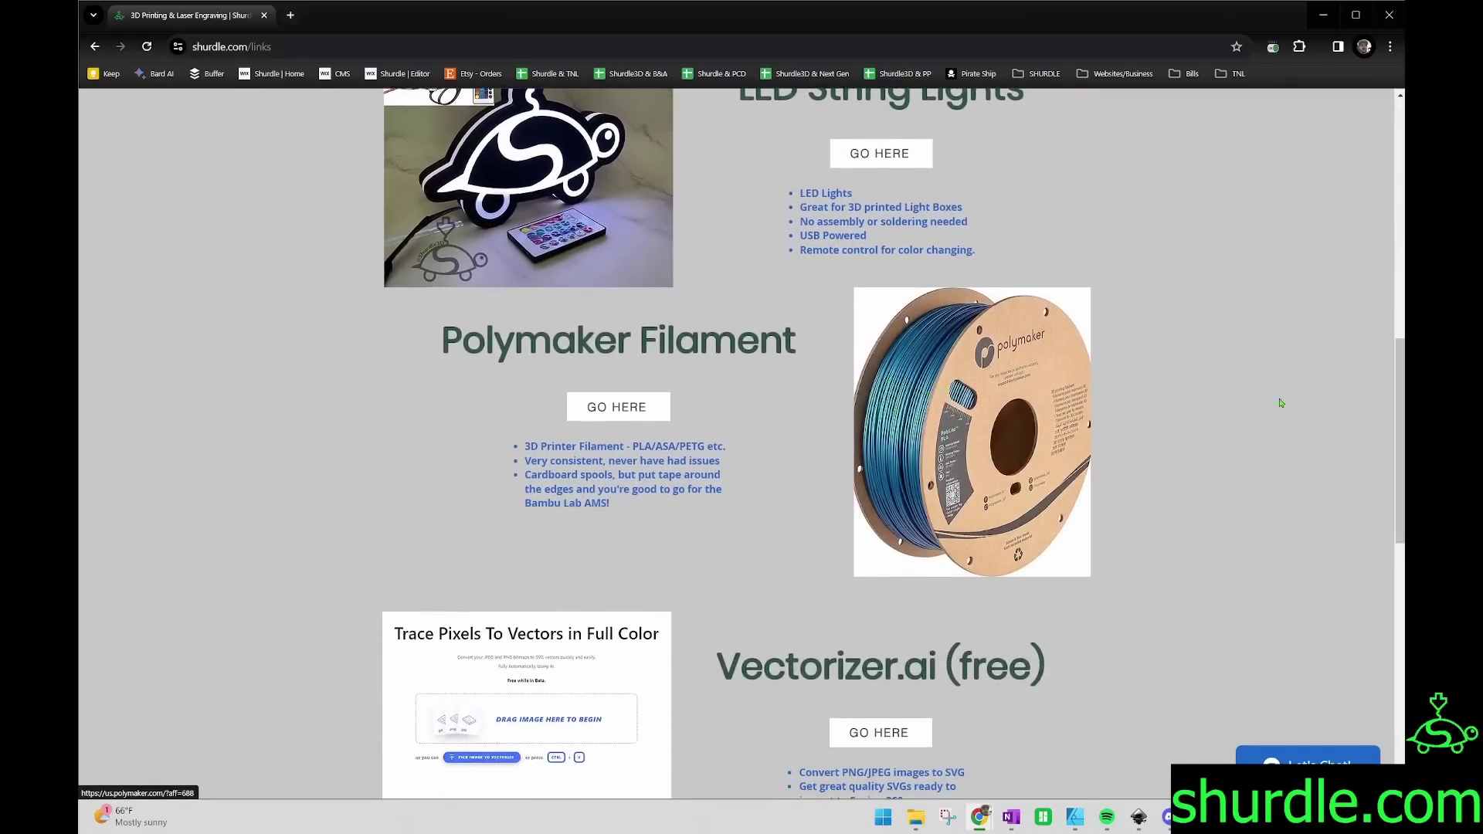
scroll(1398, 381, "down", 5)
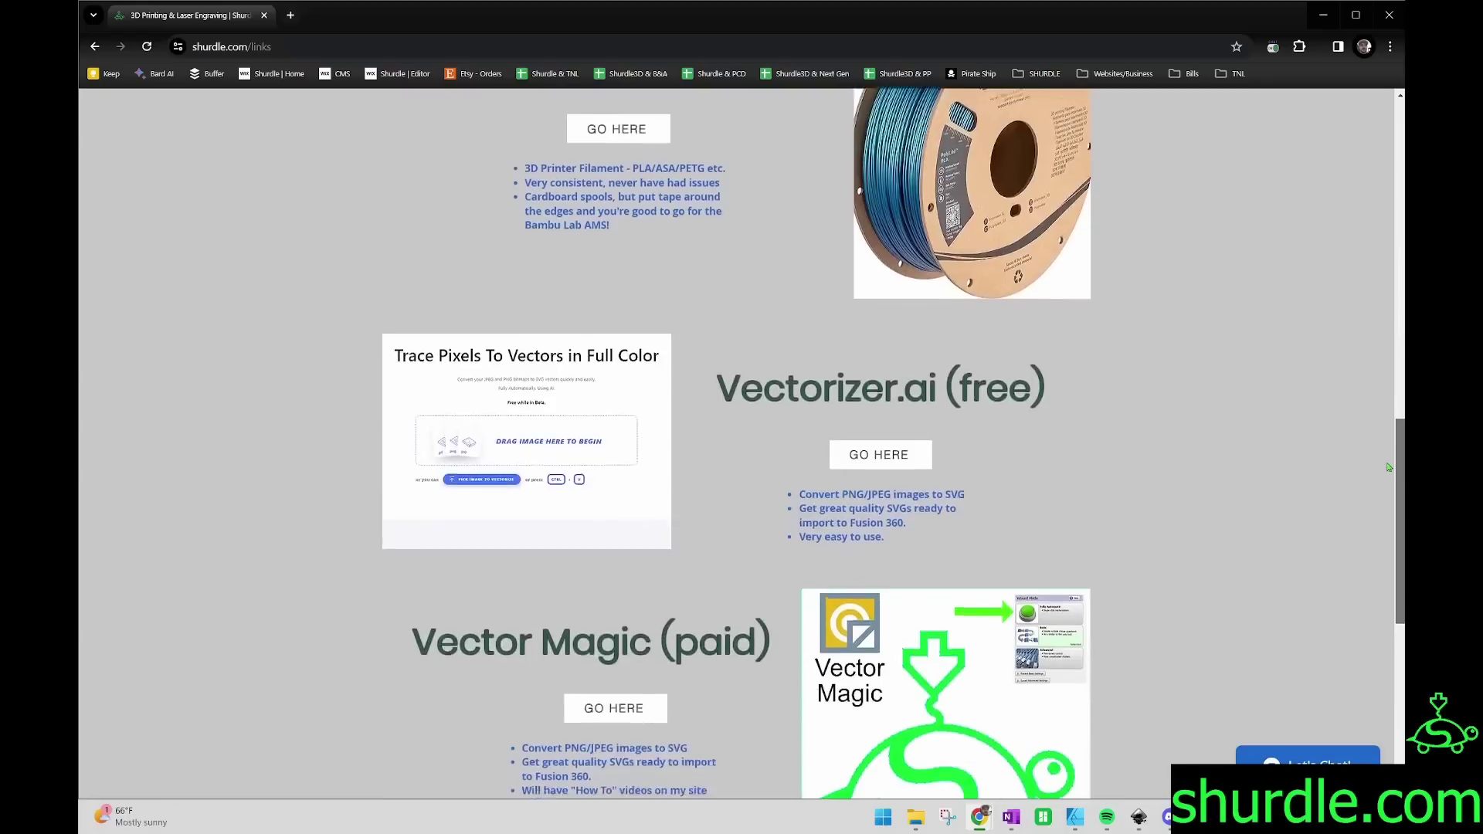
left_click_drag(719, 303, 944, 313)
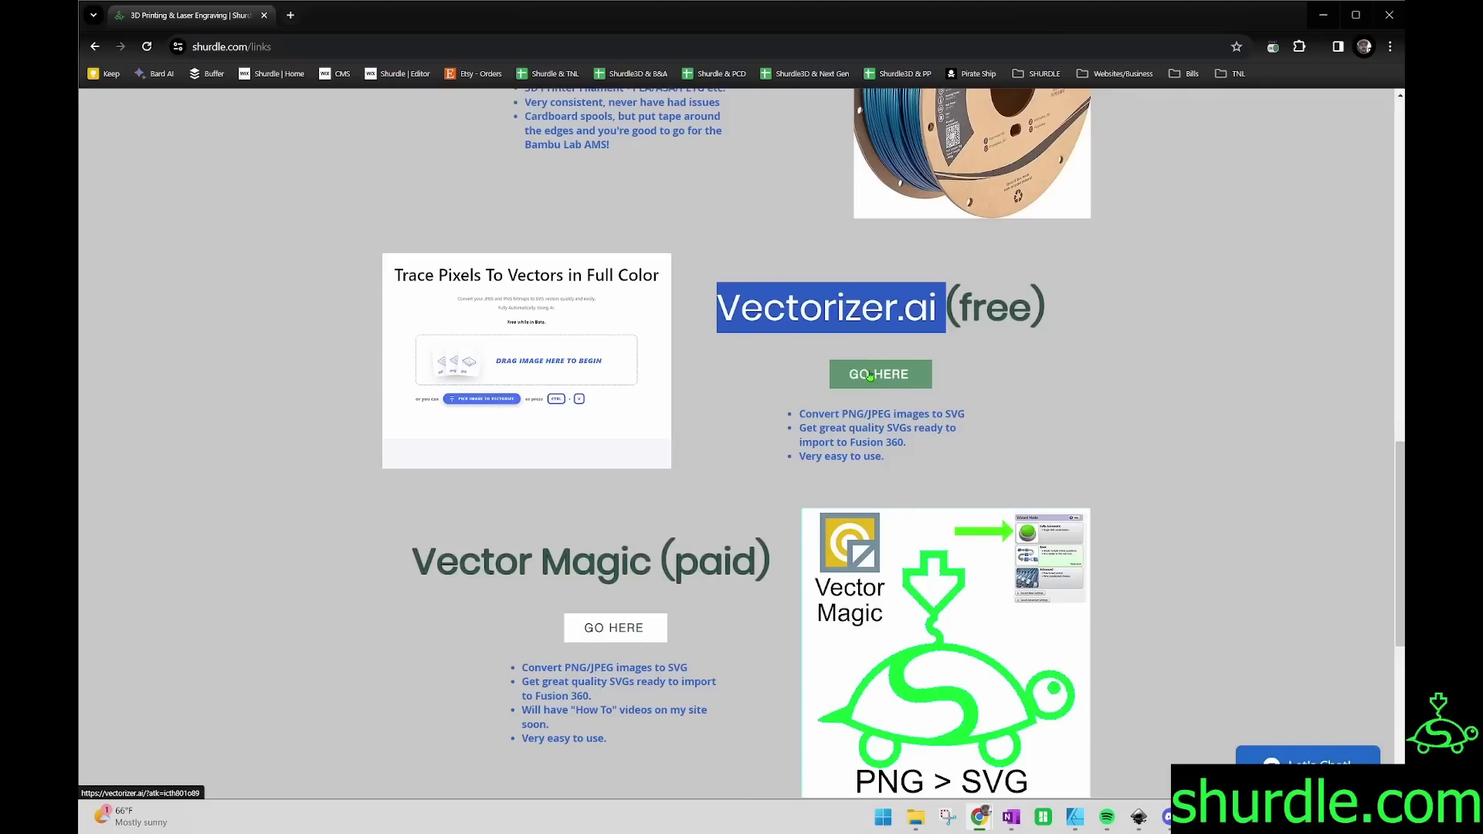
left_click(986, 346)
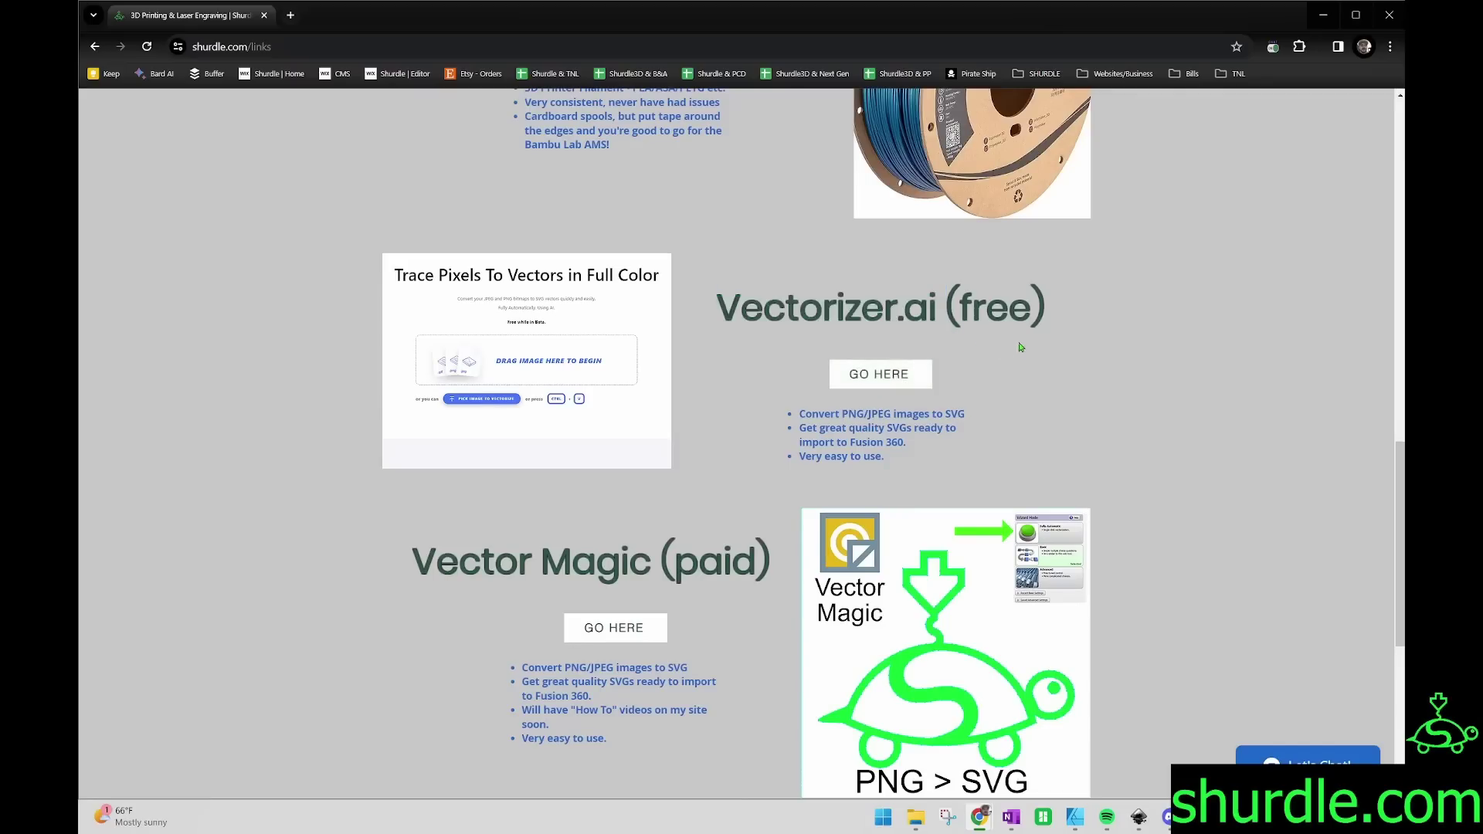